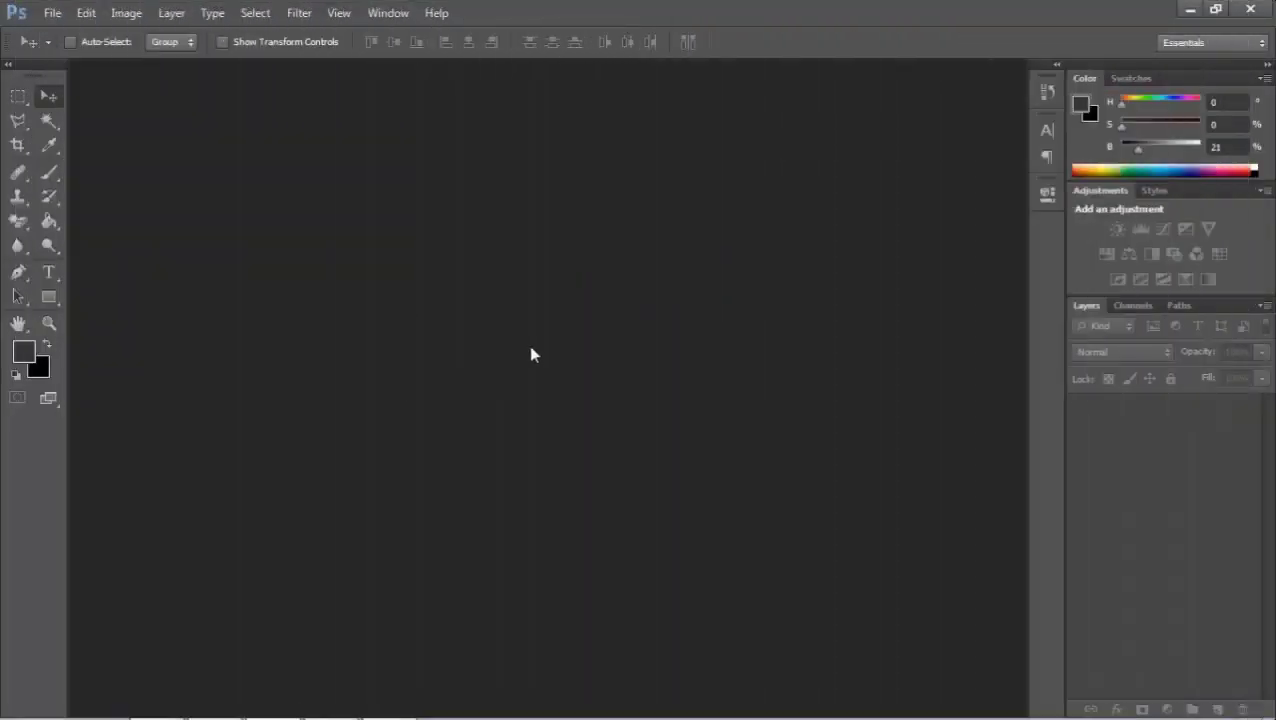
{"action": "left_click", "coordinate": [52, 13]}
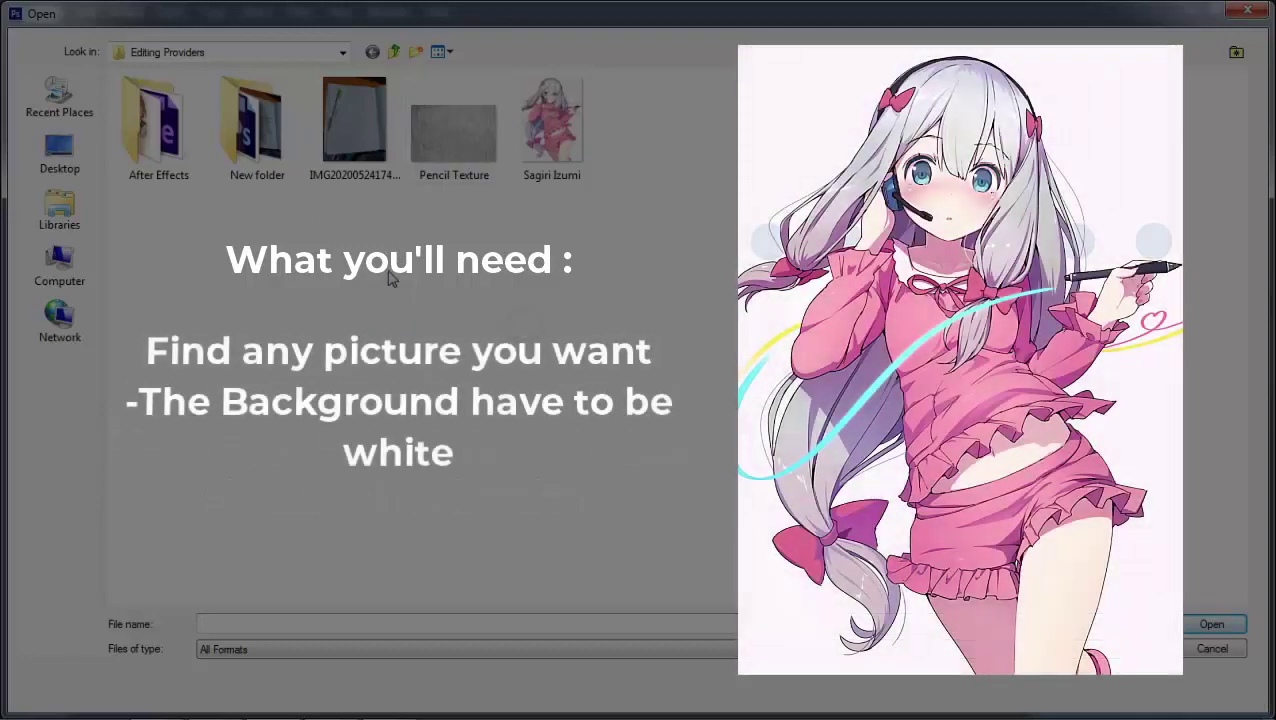
{"action": "scroll", "coordinate": [490, 165], "scroll_direction": "up", "scroll_amount": 3}
{"action": "scroll", "coordinate": [631, 356], "scroll_direction": "down", "scroll_amount": 2}
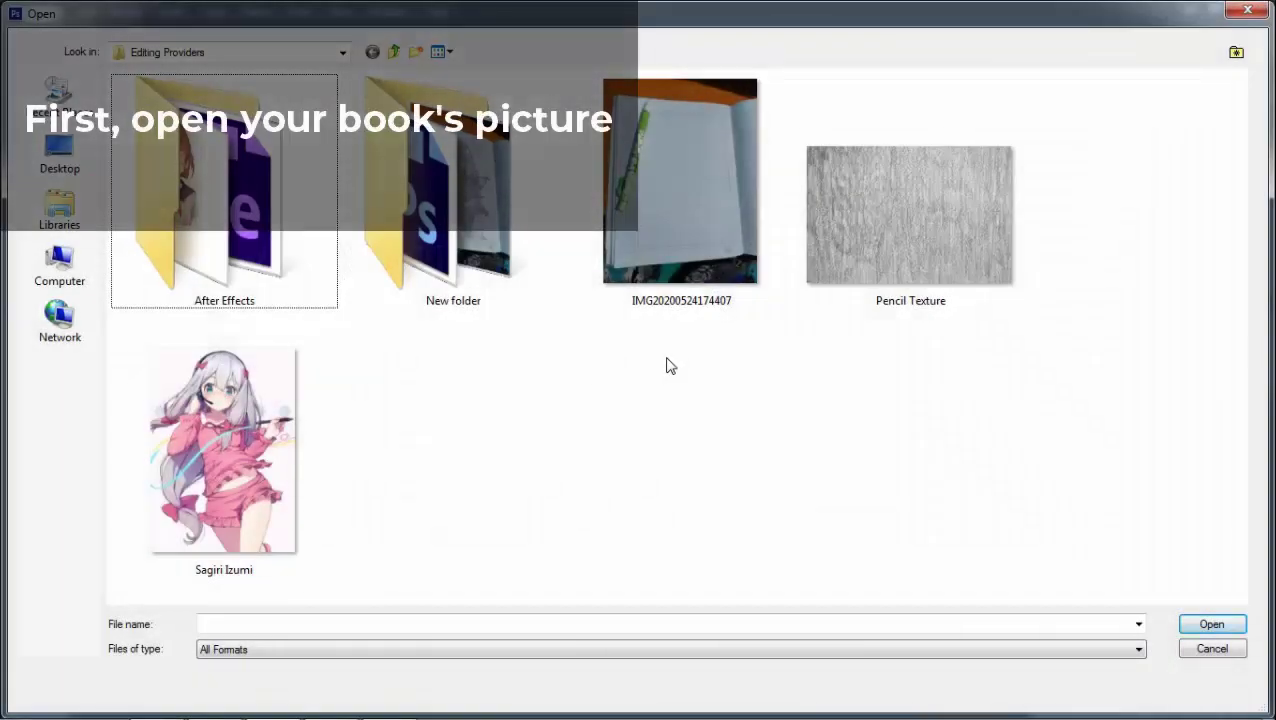
{"action": "double_click", "coordinate": [684, 245]}
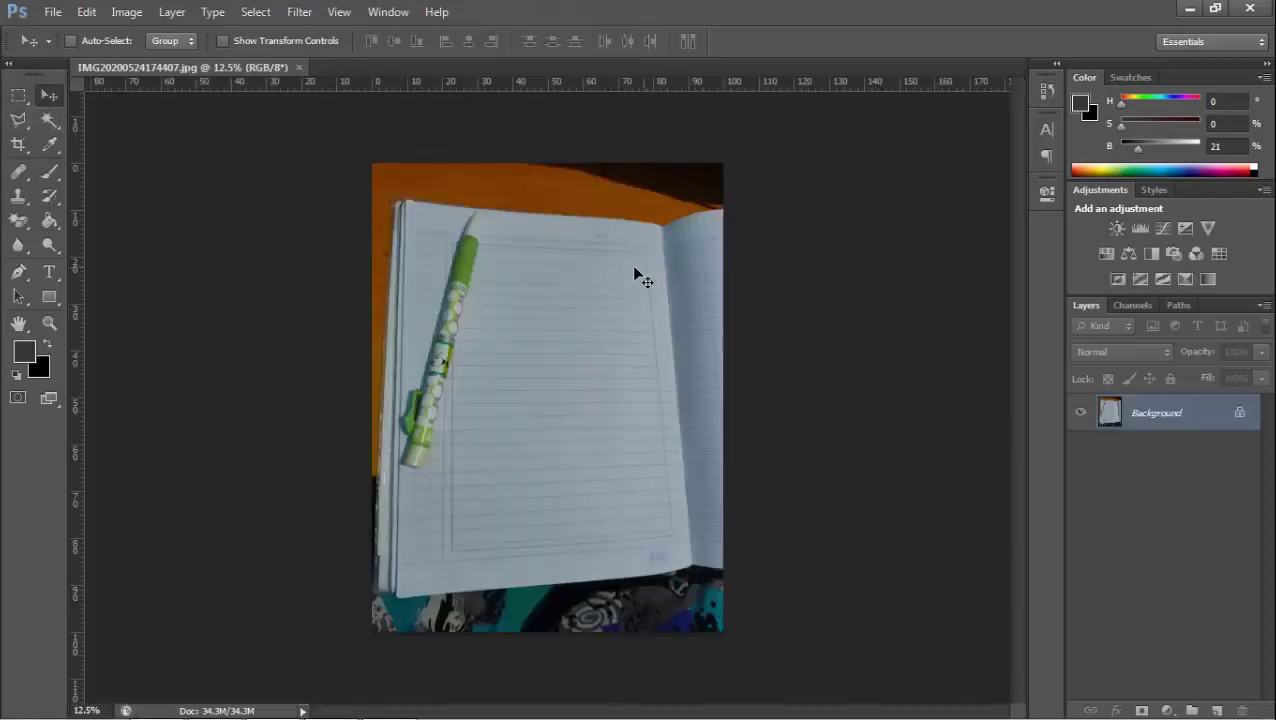
Place the Sagiri Izumi drawing onto the photo as a new layer.
{"action": "left_click", "coordinate": [52, 11]}
{"action": "left_click", "coordinate": [72, 316]}
{"action": "double_click", "coordinate": [1134, 200]}
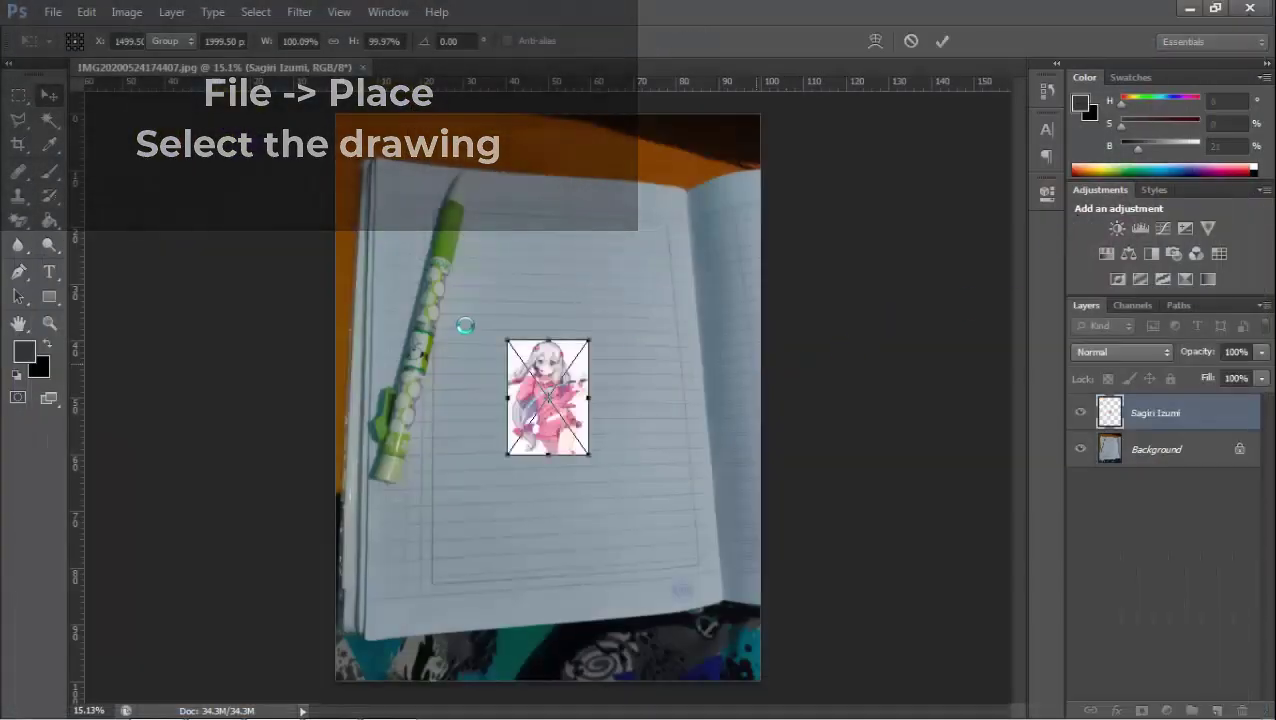
{"action": "key", "text": "Return"}
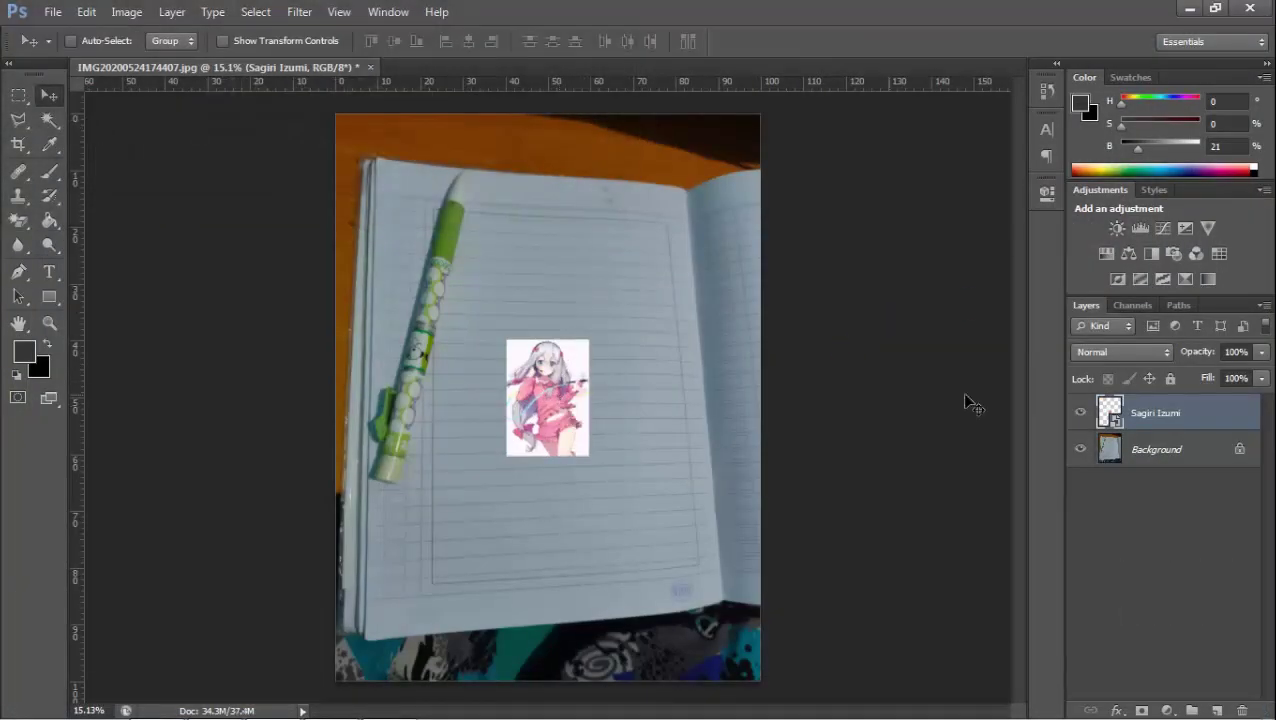
Perspective-distort the drawing's four corners onto the notebook page corners and commit the transform.
{"action": "key", "text": "ctrl+t"}
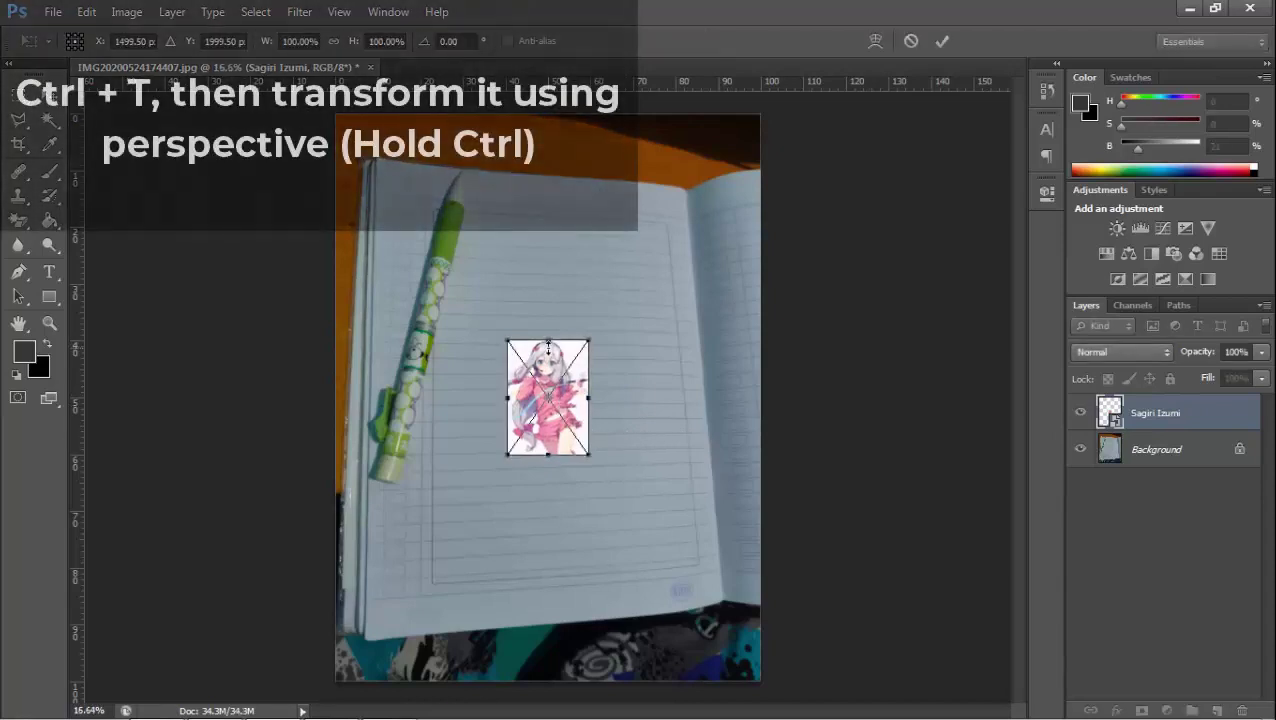
{"action": "scroll", "coordinate": [540, 360], "scroll_direction": "up", "scroll_amount": 1}
{"action": "scroll", "coordinate": [530, 365], "scroll_direction": "up", "scroll_amount": 1}
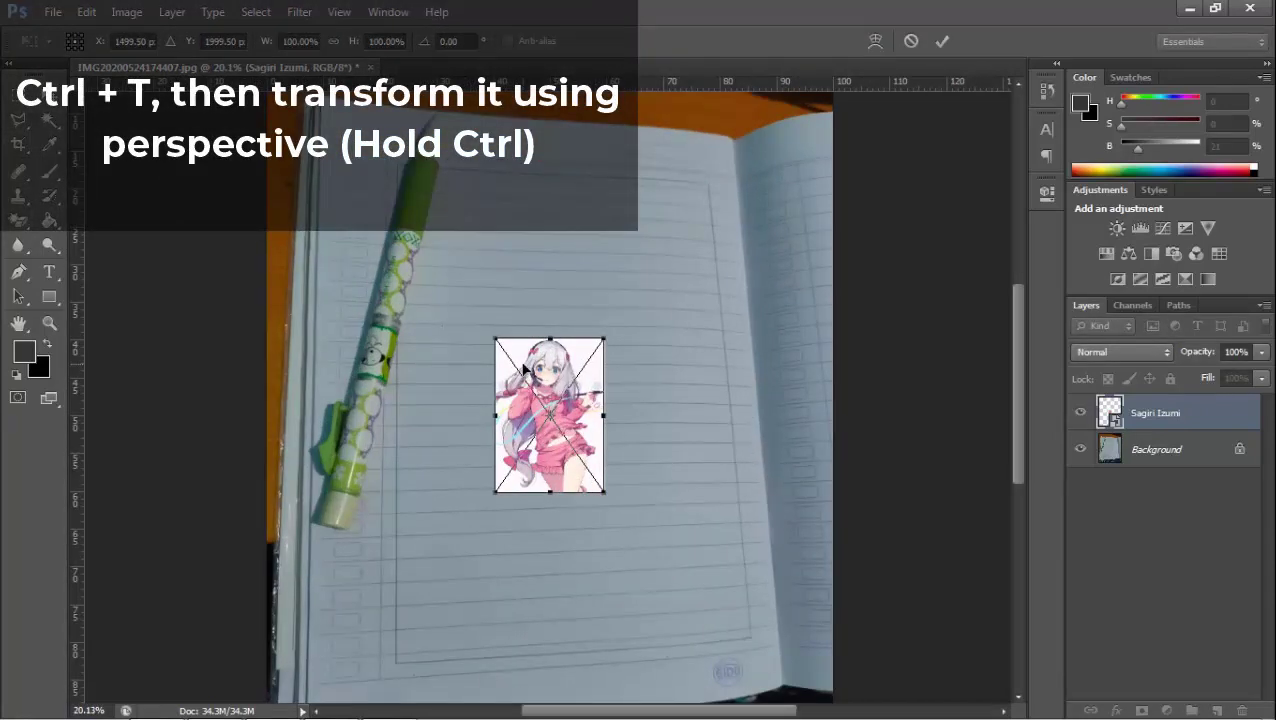
{"action": "left_click_drag", "start_coordinate": [494, 336], "coordinate": [396, 162]}
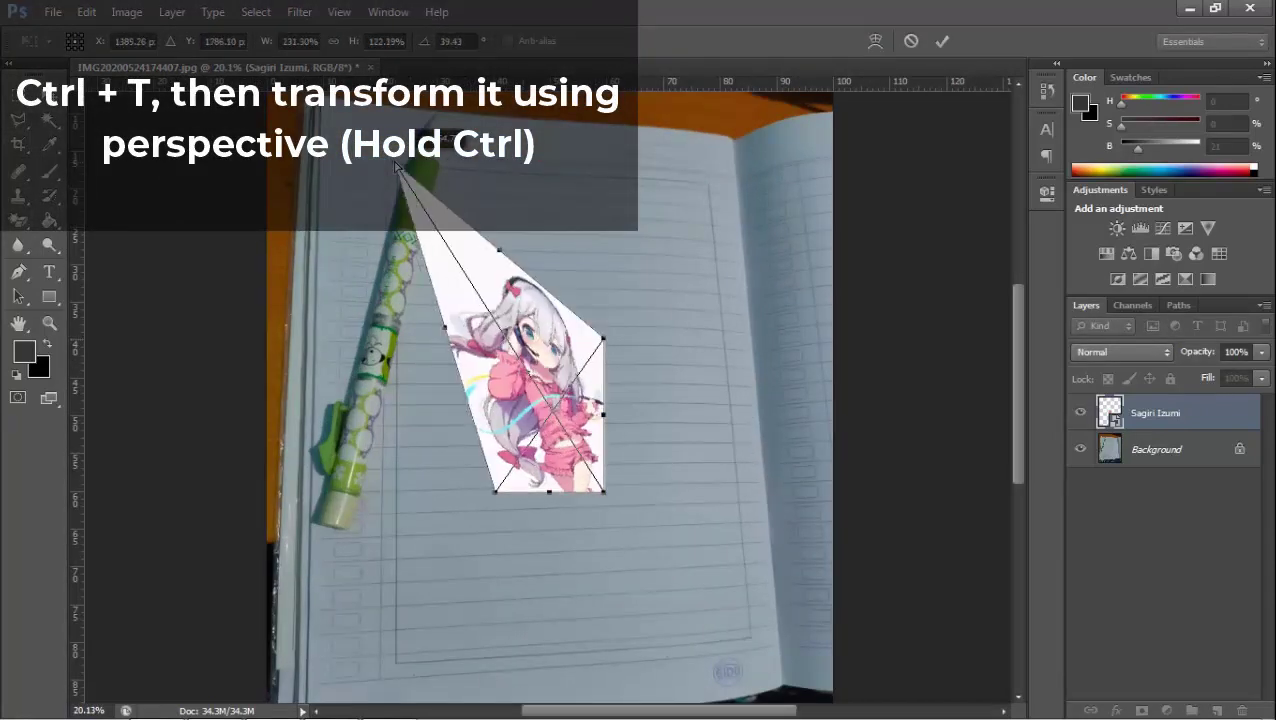
{"action": "left_click_drag", "start_coordinate": [604, 343], "coordinate": [709, 182]}
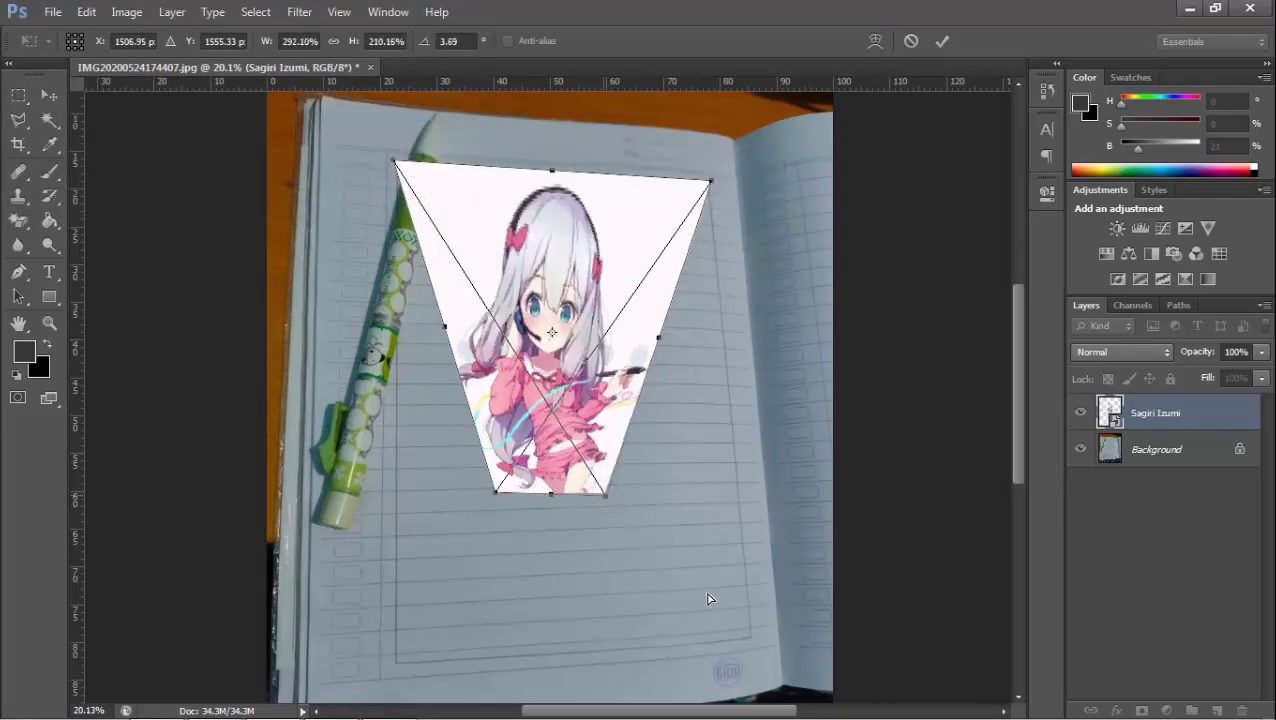
{"action": "left_click_drag", "start_coordinate": [708, 598], "coordinate": [755, 645]}
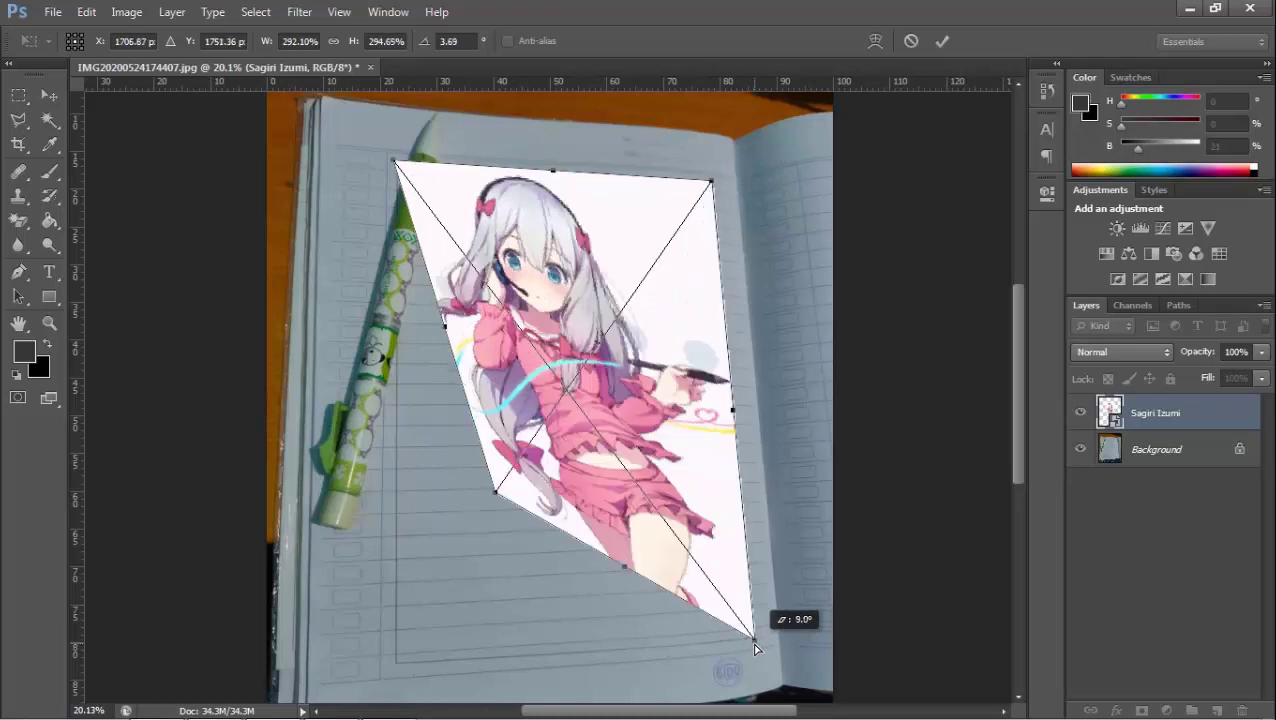
{"action": "left_click_drag", "start_coordinate": [484, 531], "coordinate": [396, 671]}
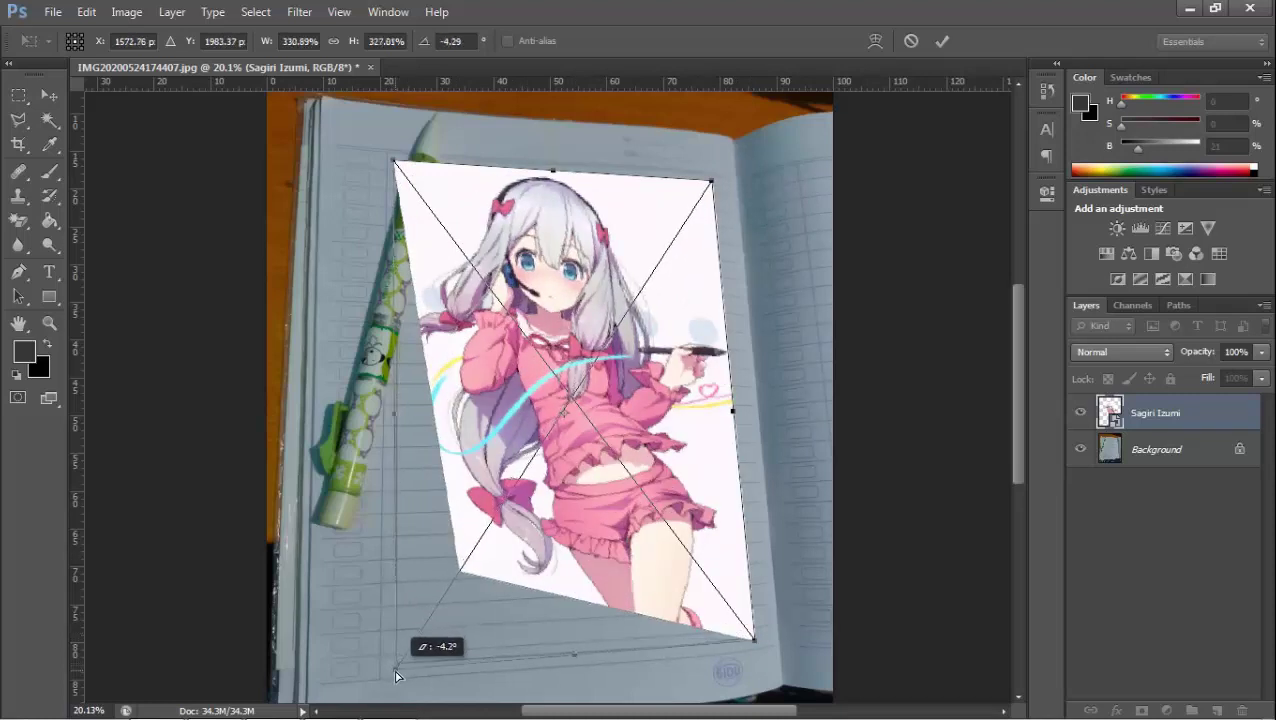
{"action": "left_click_drag", "start_coordinate": [395, 676], "coordinate": [396, 670]}
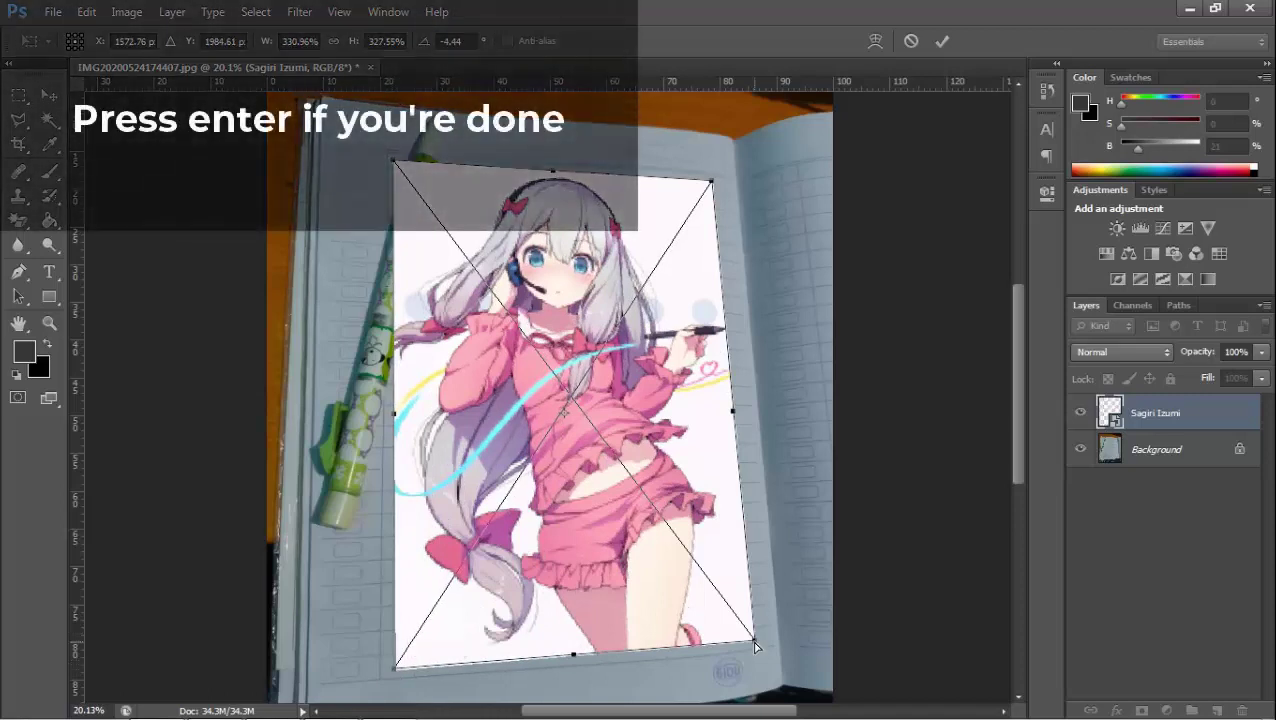
{"action": "key", "text": "Return"}
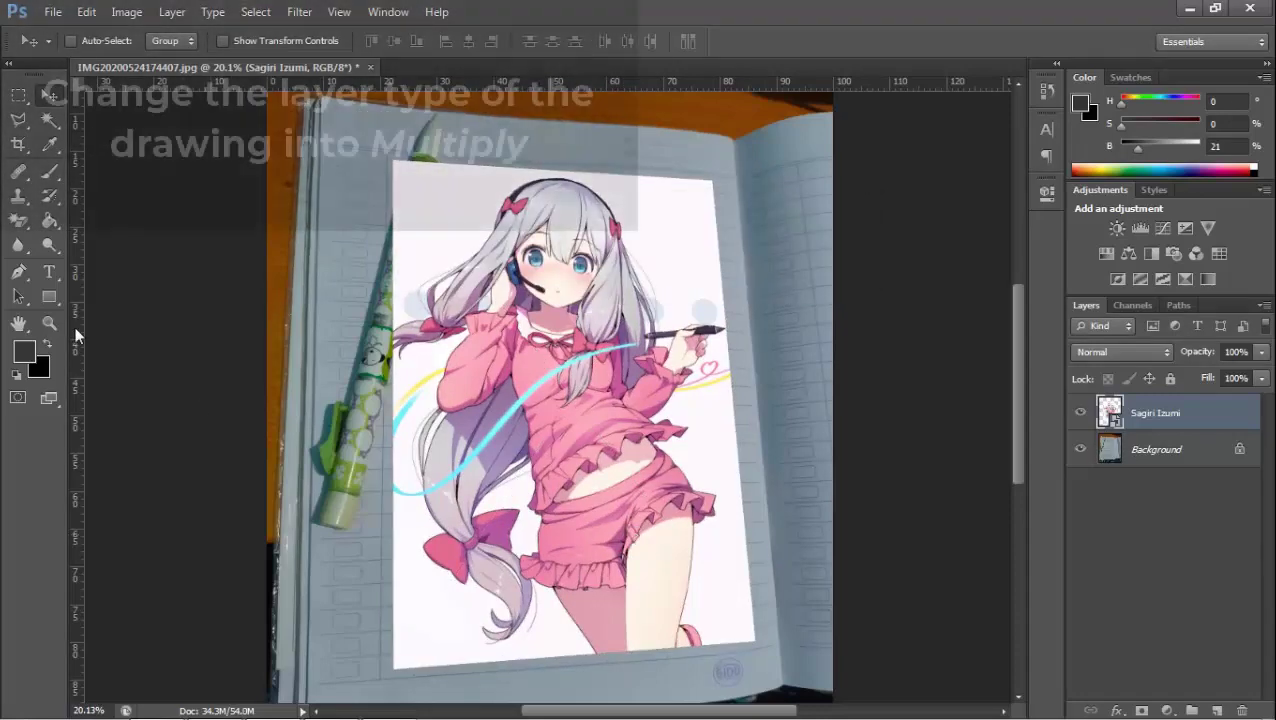
Fit the photo to the screen and set the Sagiri Izumi layer's blend mode to Multiply.
{"action": "key", "text": "z"}
{"action": "left_click", "coordinate": [579, 43]}
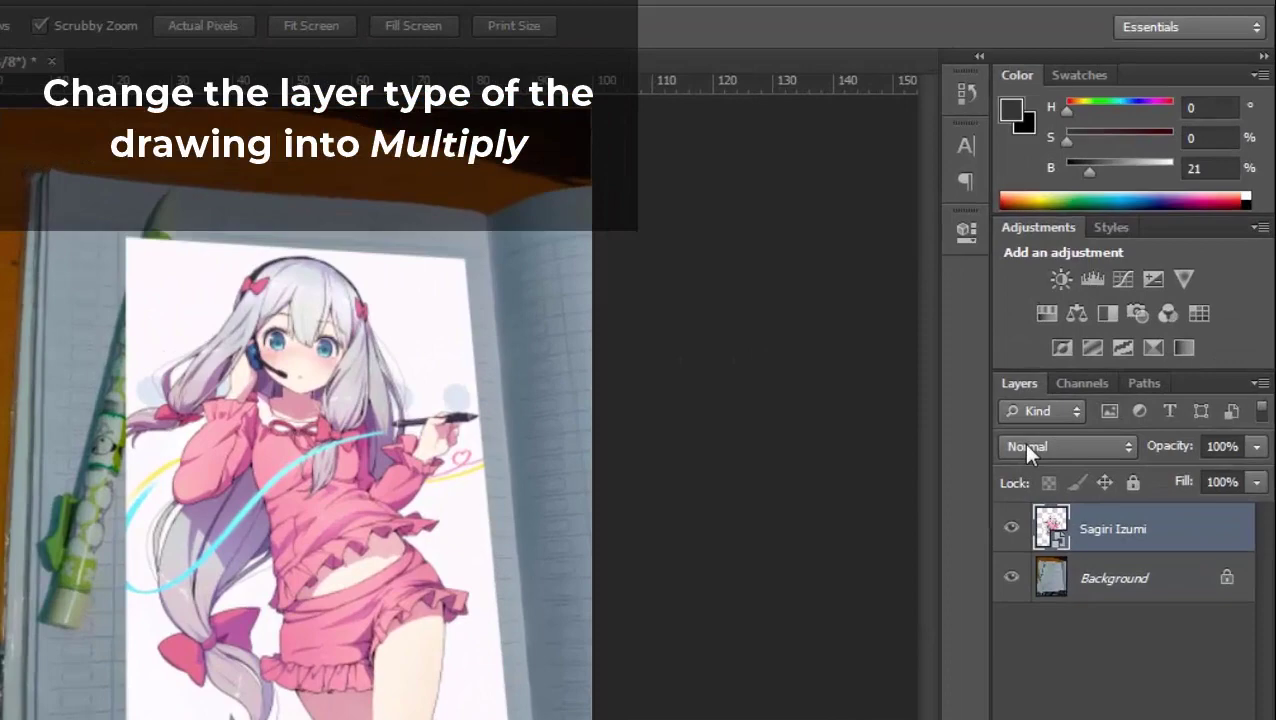
{"action": "left_click", "coordinate": [1090, 352]}
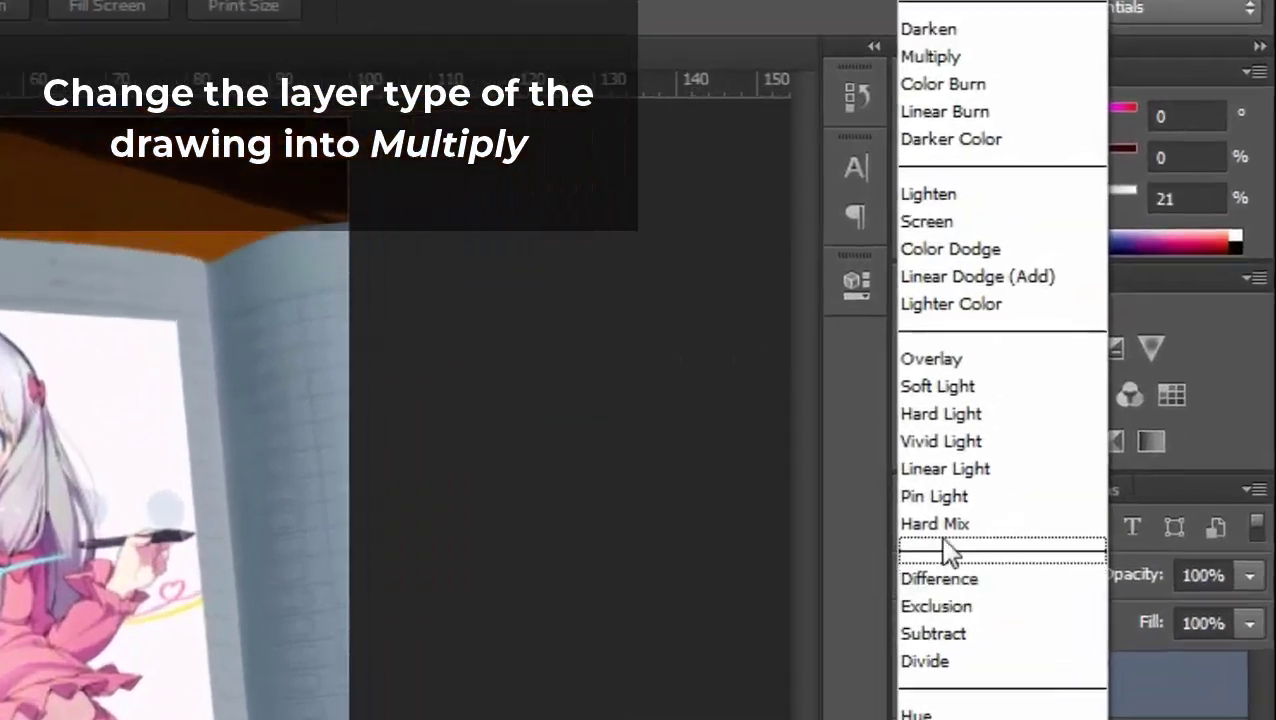
{"action": "left_click", "coordinate": [1097, 73]}
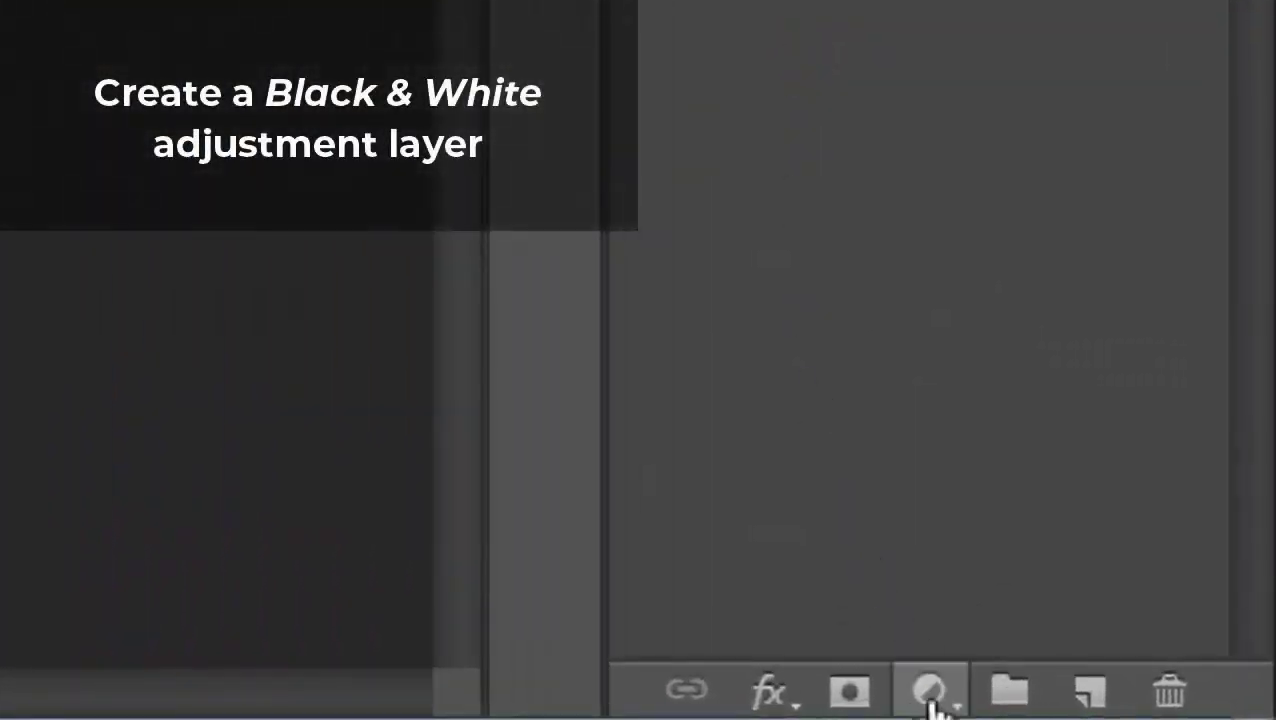
Add a Black & White adjustment clipped to the drawing, then reselect the Sagiri Izumi layer.
{"action": "left_click", "coordinate": [1063, 703]}
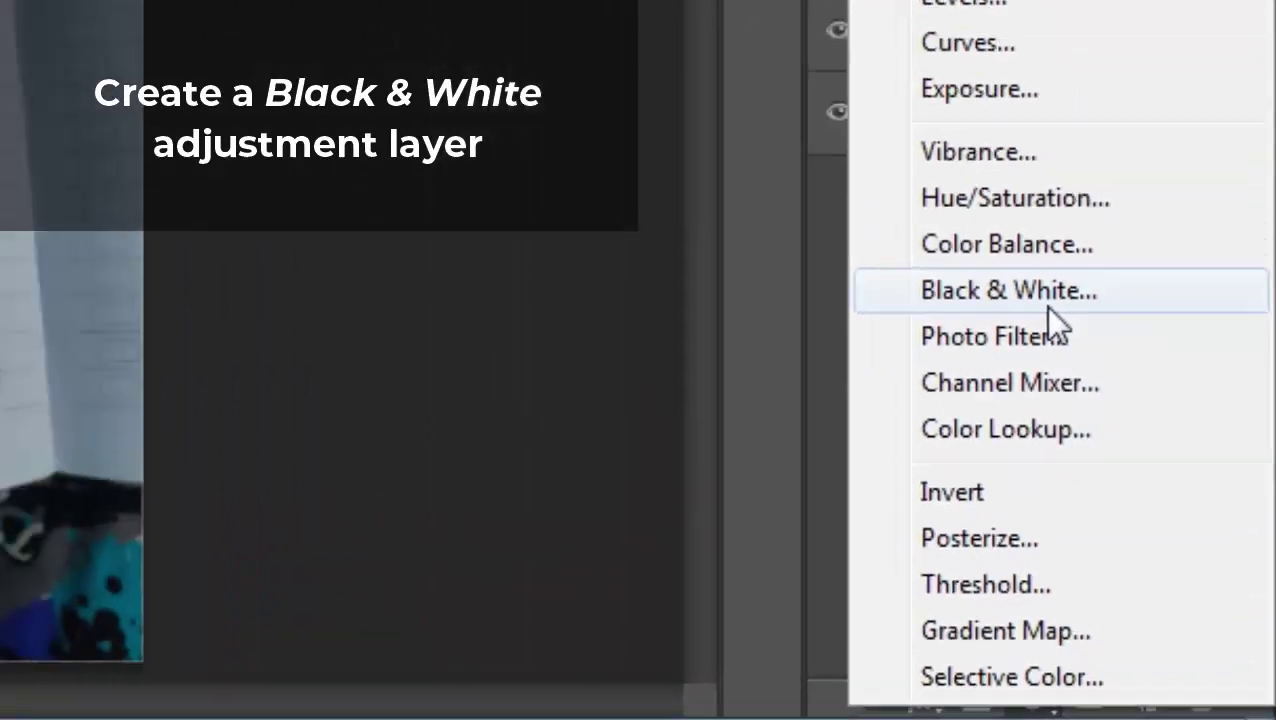
{"action": "left_click", "coordinate": [960, 110]}
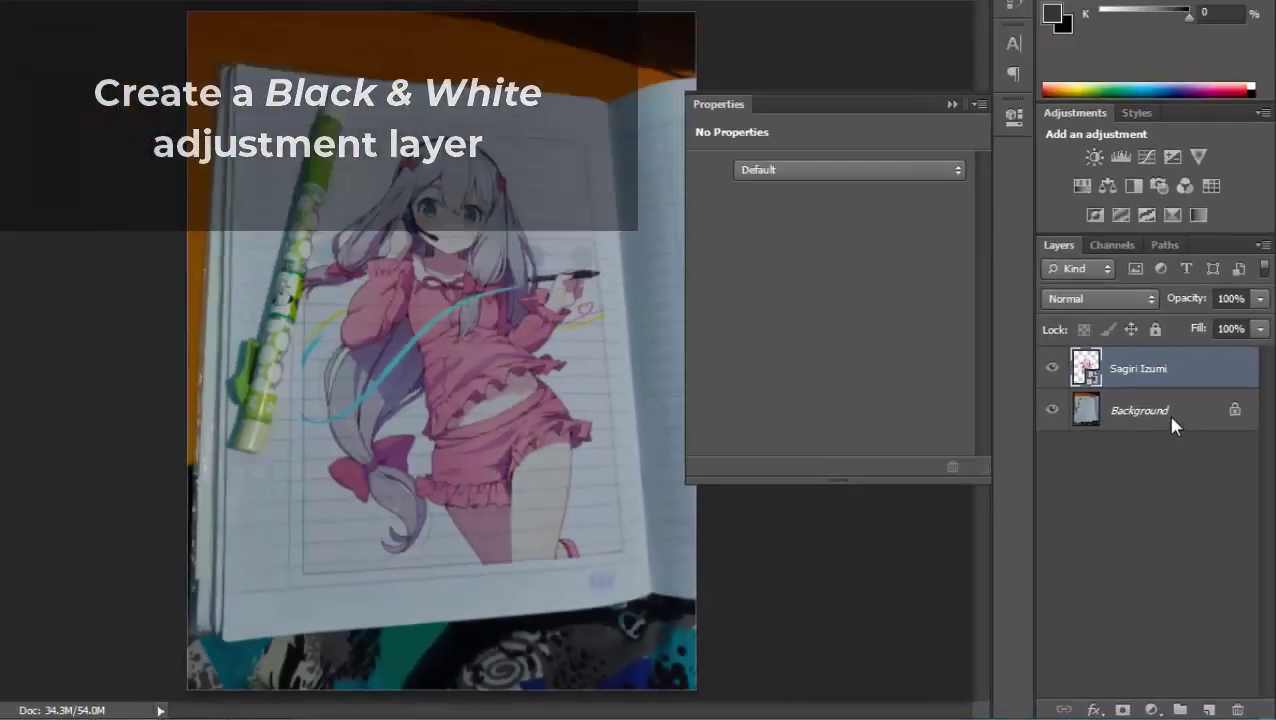
{"action": "key", "text": "ctrl+alt+g"}
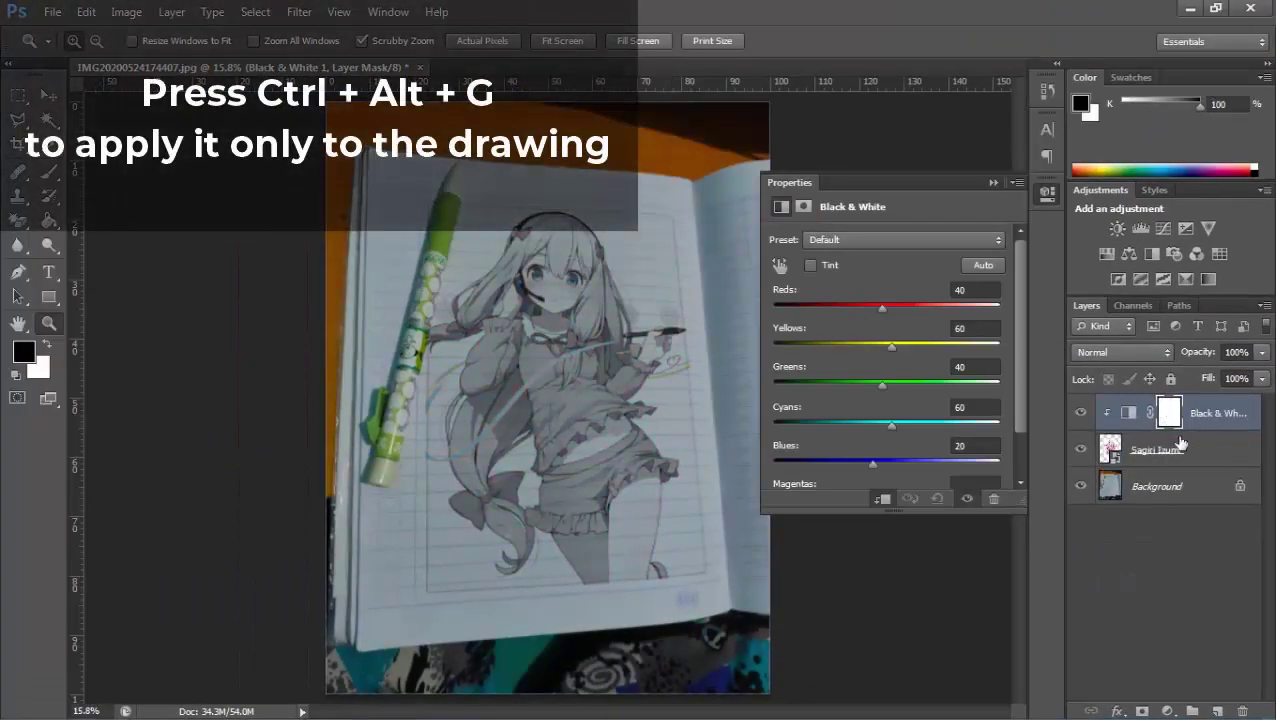
{"action": "left_click", "coordinate": [1150, 453]}
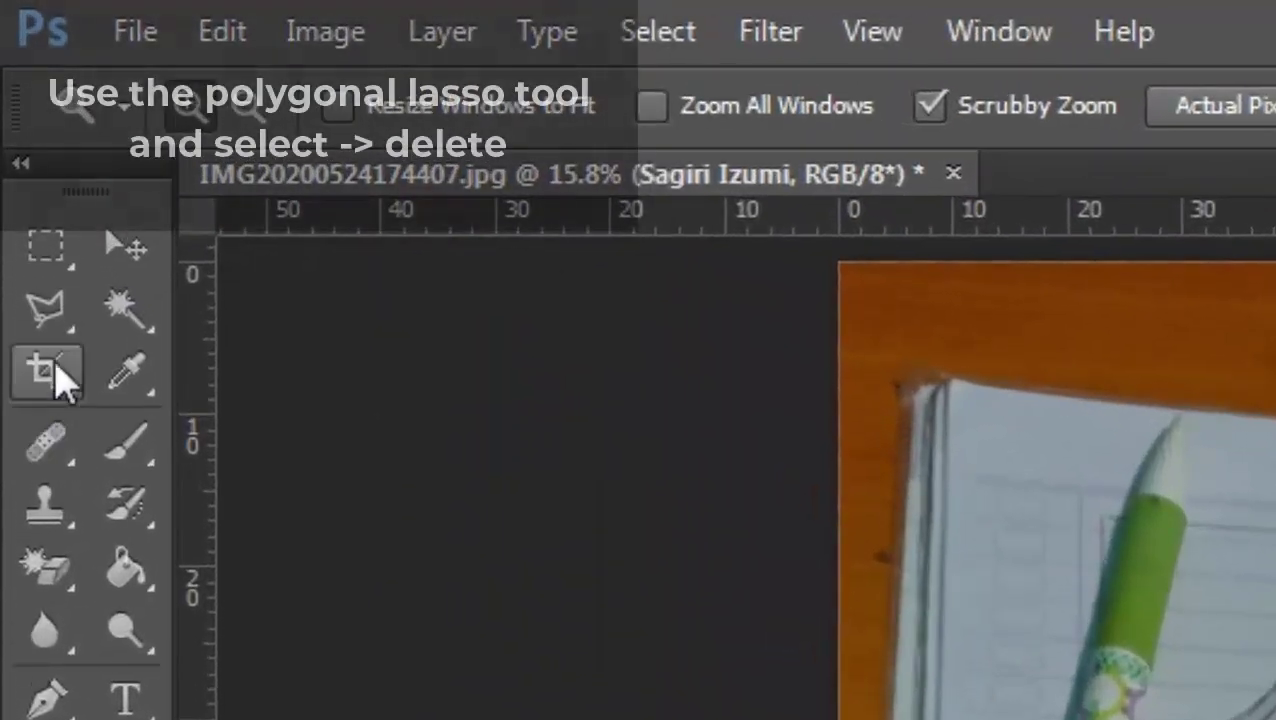
Rasterize the Sagiri Izumi layer with the Polygonal Lasso ready for erasing.
{"action": "left_click", "coordinate": [45, 308]}
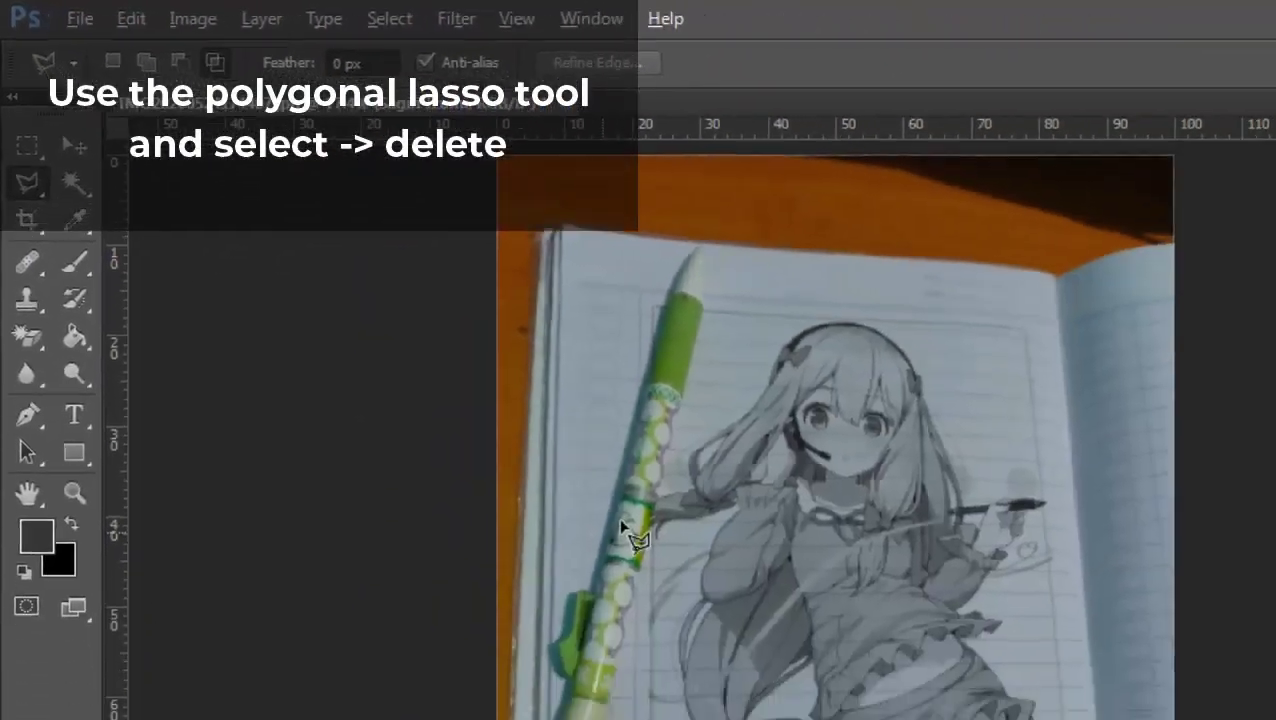
{"action": "scroll", "coordinate": [450, 340], "scroll_direction": "up", "scroll_amount": 5}
{"action": "scroll", "coordinate": [447, 337], "scroll_direction": "up", "scroll_amount": 3}
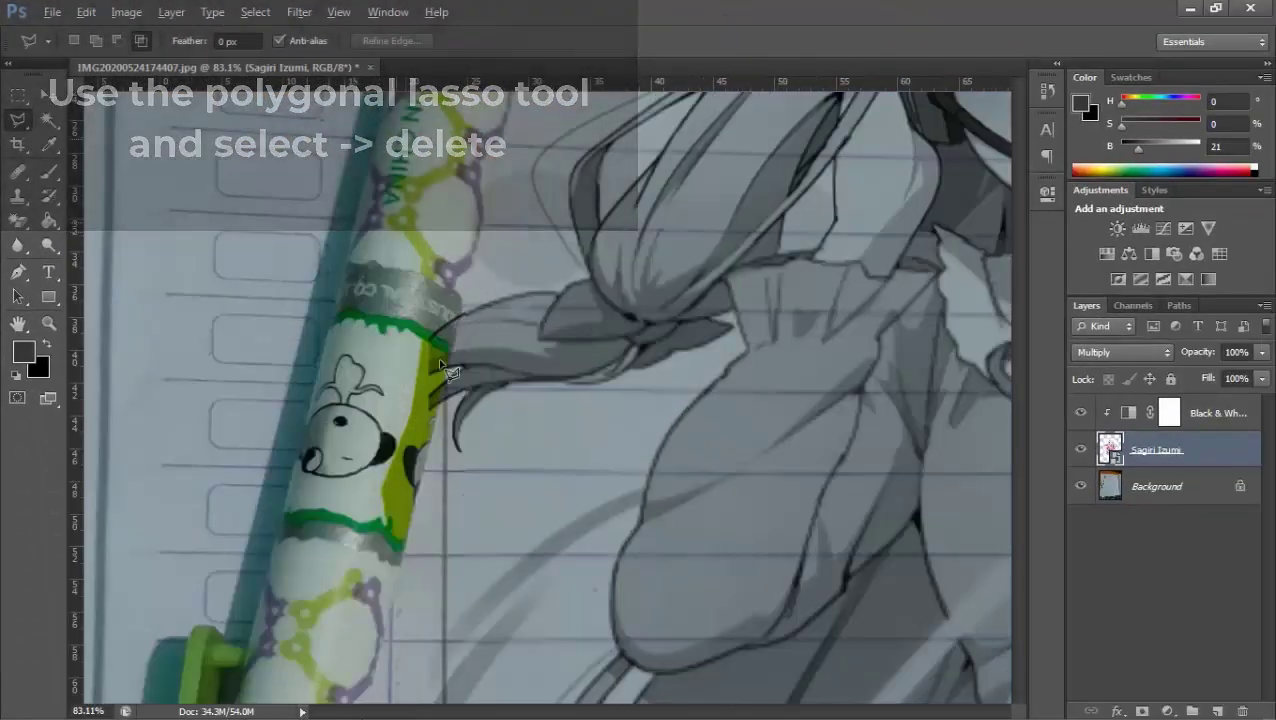
{"action": "right_click", "coordinate": [1227, 450]}
{"action": "left_click", "coordinate": [1094, 265]}
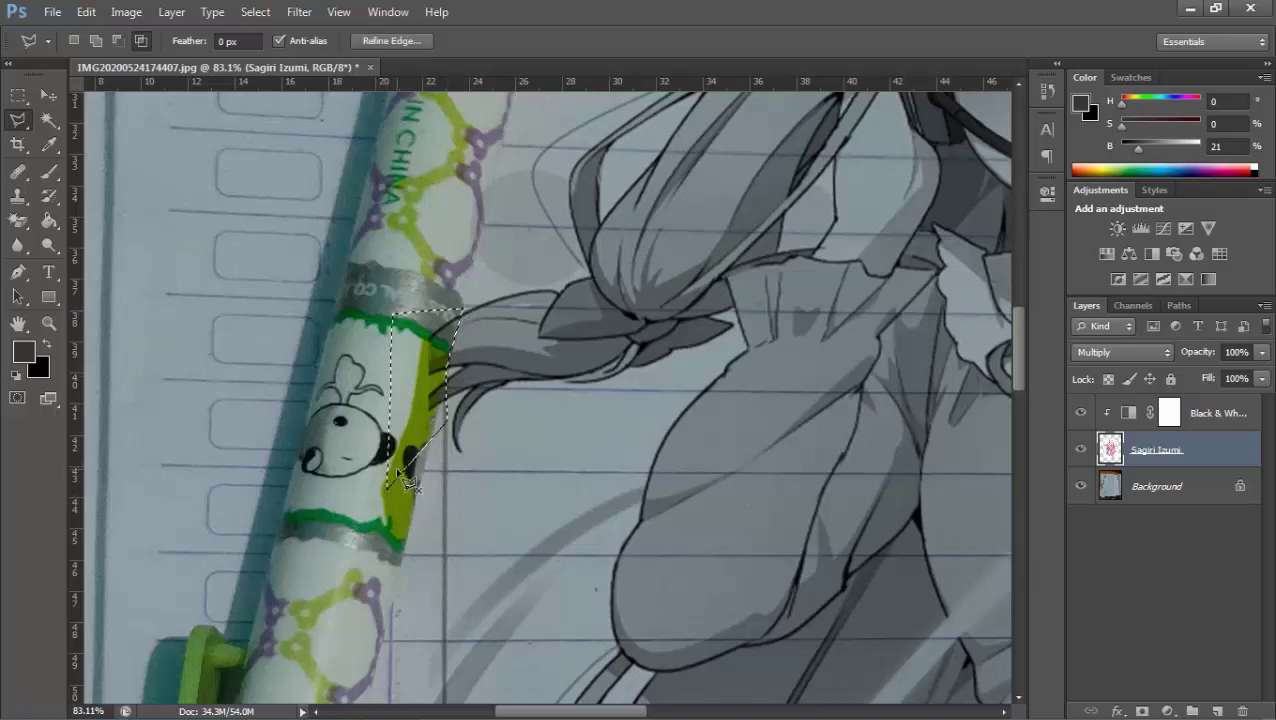
Erase the first two strips of the drawing that overhang the page.
{"action": "scroll", "coordinate": [450, 330], "scroll_direction": "up", "scroll_amount": 3}
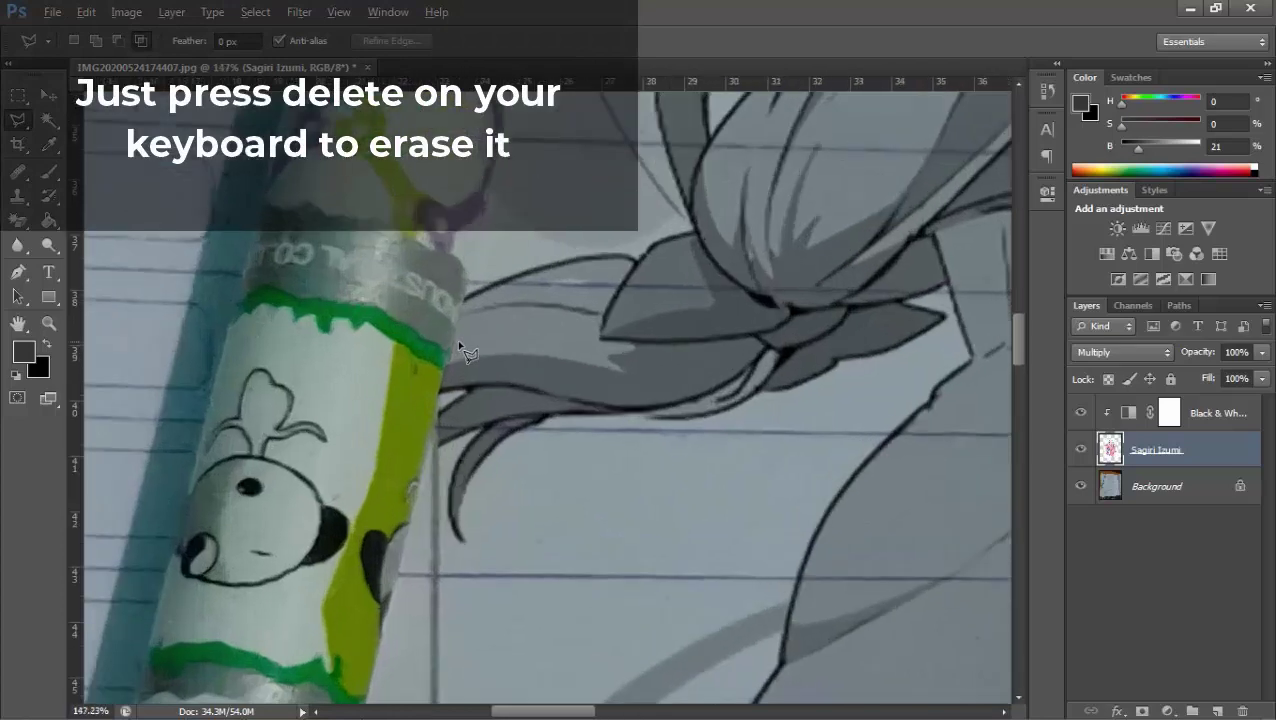
{"action": "scroll", "coordinate": [457, 347], "scroll_direction": "up", "scroll_amount": 1}
{"action": "scroll", "coordinate": [455, 380], "scroll_direction": "up", "scroll_amount": 1}
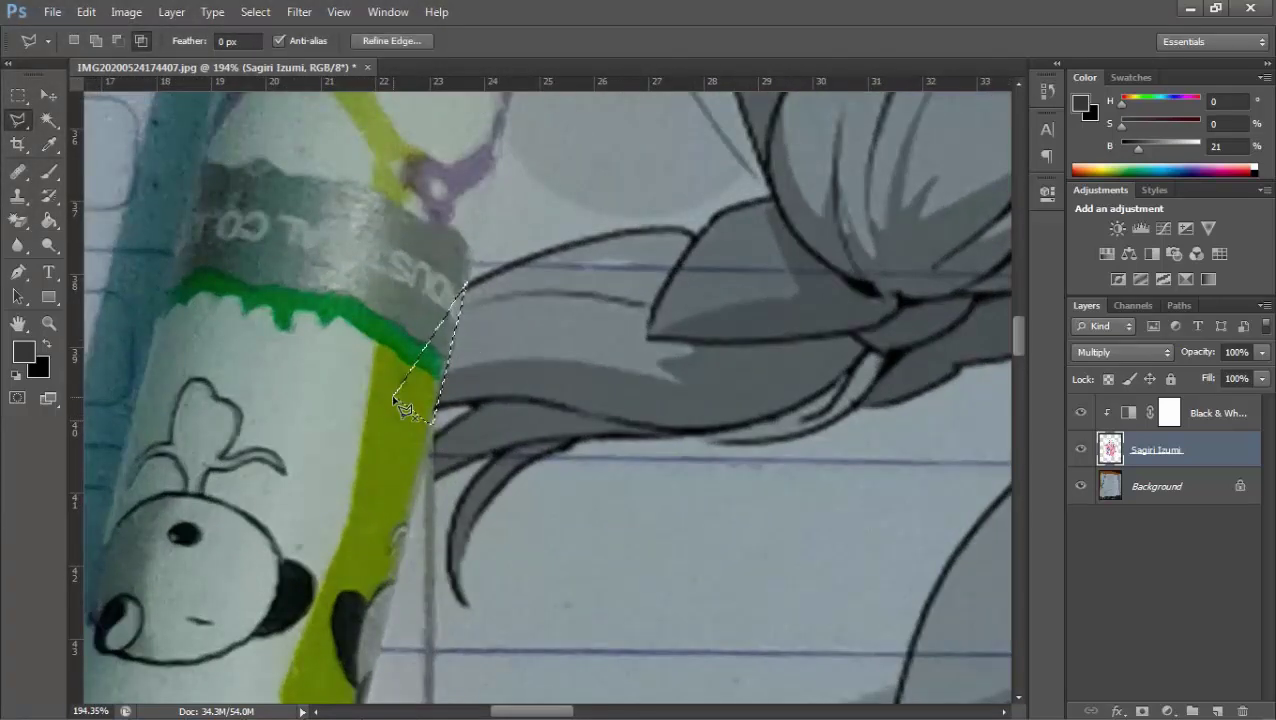
{"action": "scroll", "coordinate": [478, 440], "scroll_direction": "down", "scroll_amount": 2}
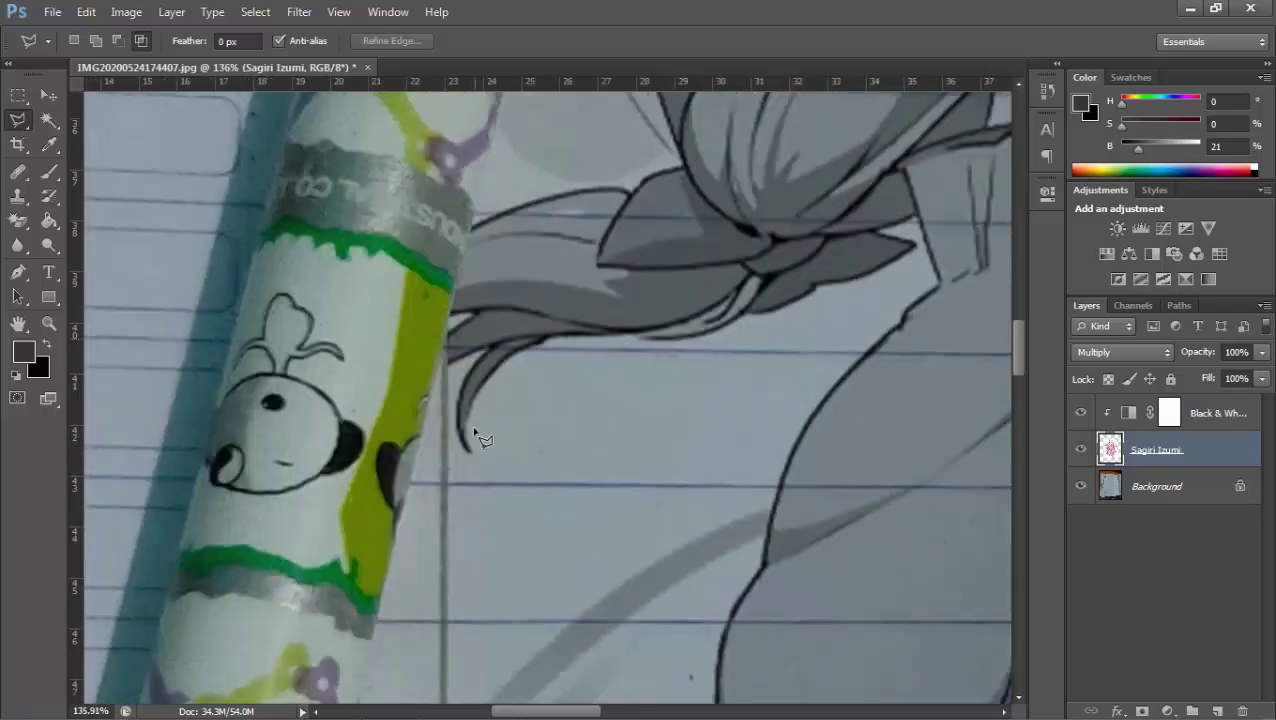
{"action": "scroll", "coordinate": [413, 447], "scroll_direction": "down", "scroll_amount": 3}
{"action": "scroll", "coordinate": [438, 418], "scroll_direction": "down", "scroll_amount": 2}
{"action": "scroll", "coordinate": [438, 418], "scroll_direction": "down", "scroll_amount": 2}
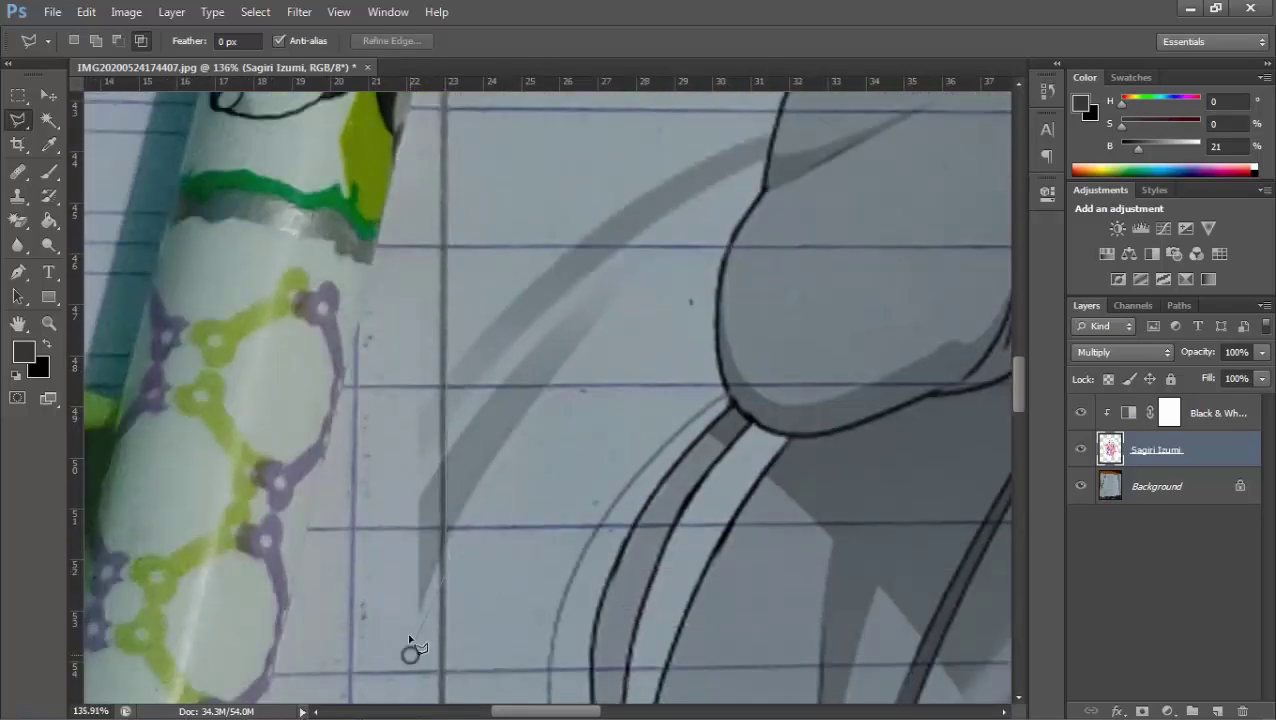
{"action": "key", "text": "ctrl+d"}
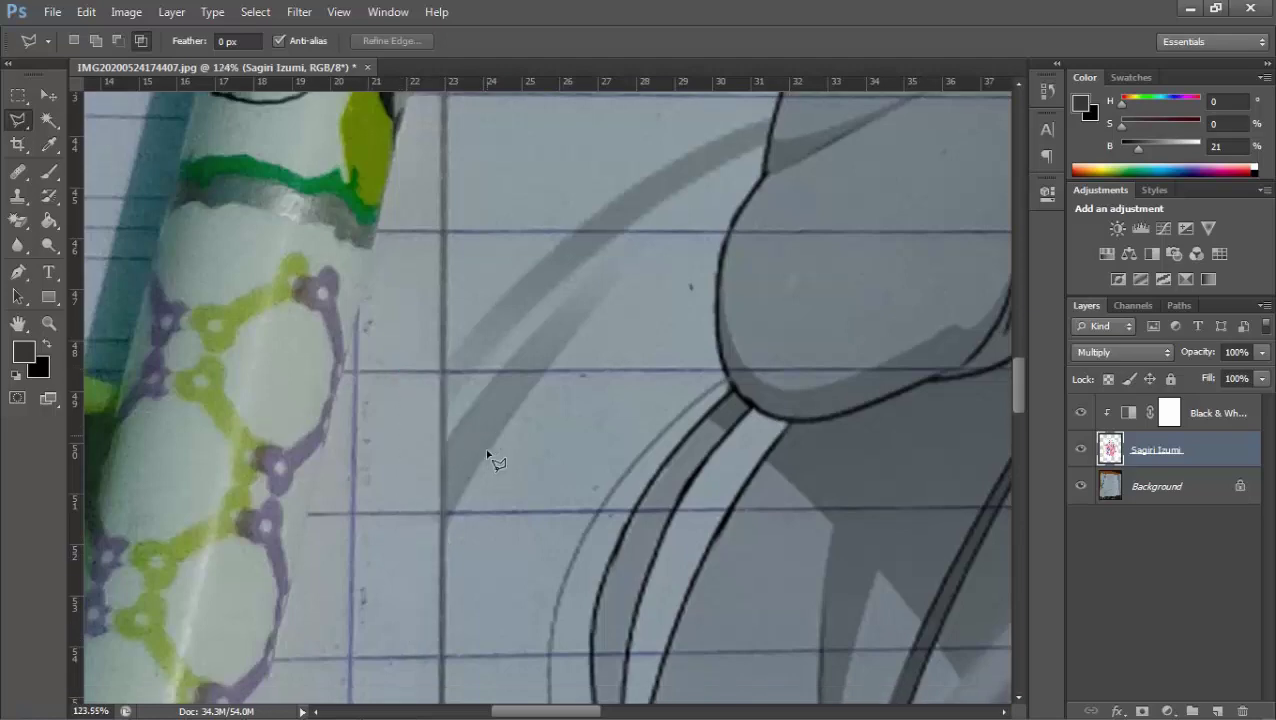
{"action": "scroll", "coordinate": [470, 465], "scroll_direction": "down", "scroll_amount": 4}
{"action": "scroll", "coordinate": [460, 460], "scroll_direction": "up", "scroll_amount": 5}
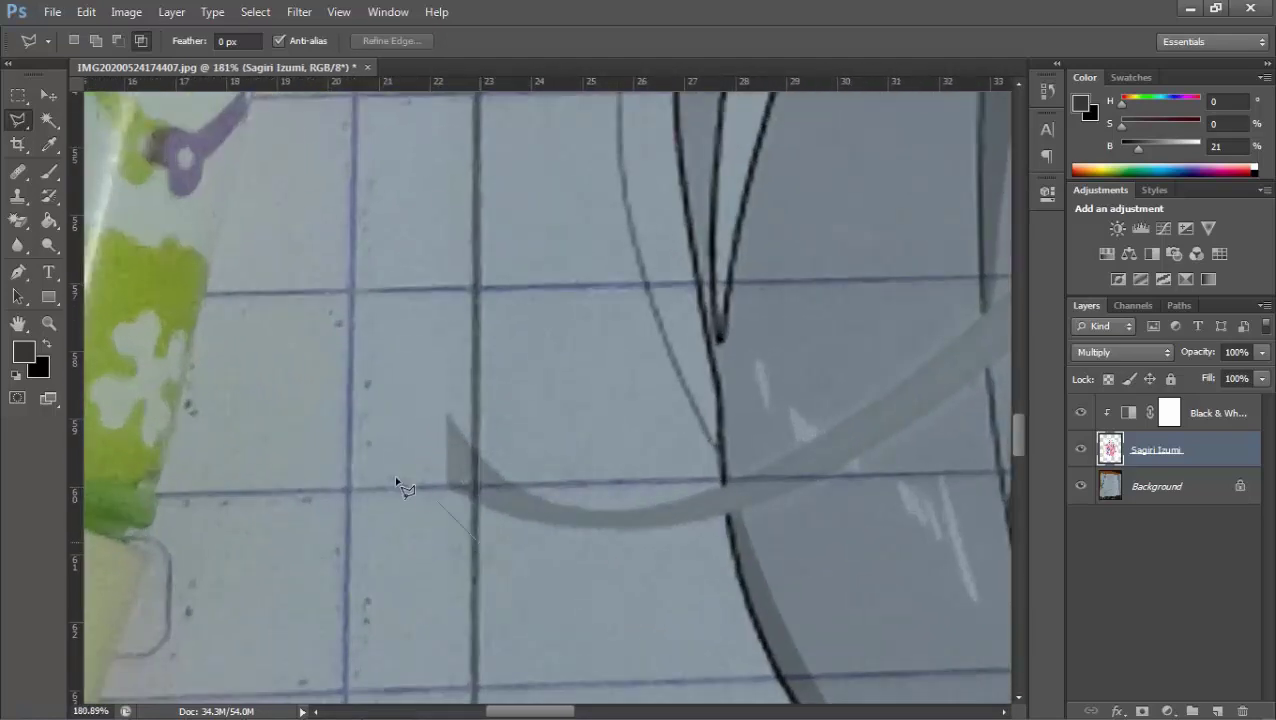
{"action": "key", "text": "ctrl+d"}
Erase the strip below the page edge and the next overhanging strip.
{"action": "scroll", "coordinate": [410, 400], "scroll_direction": "down", "scroll_amount": 3}
{"action": "scroll", "coordinate": [427, 427], "scroll_direction": "down", "scroll_amount": 5}
{"action": "scroll", "coordinate": [521, 507], "scroll_direction": "right", "scroll_amount": 5}
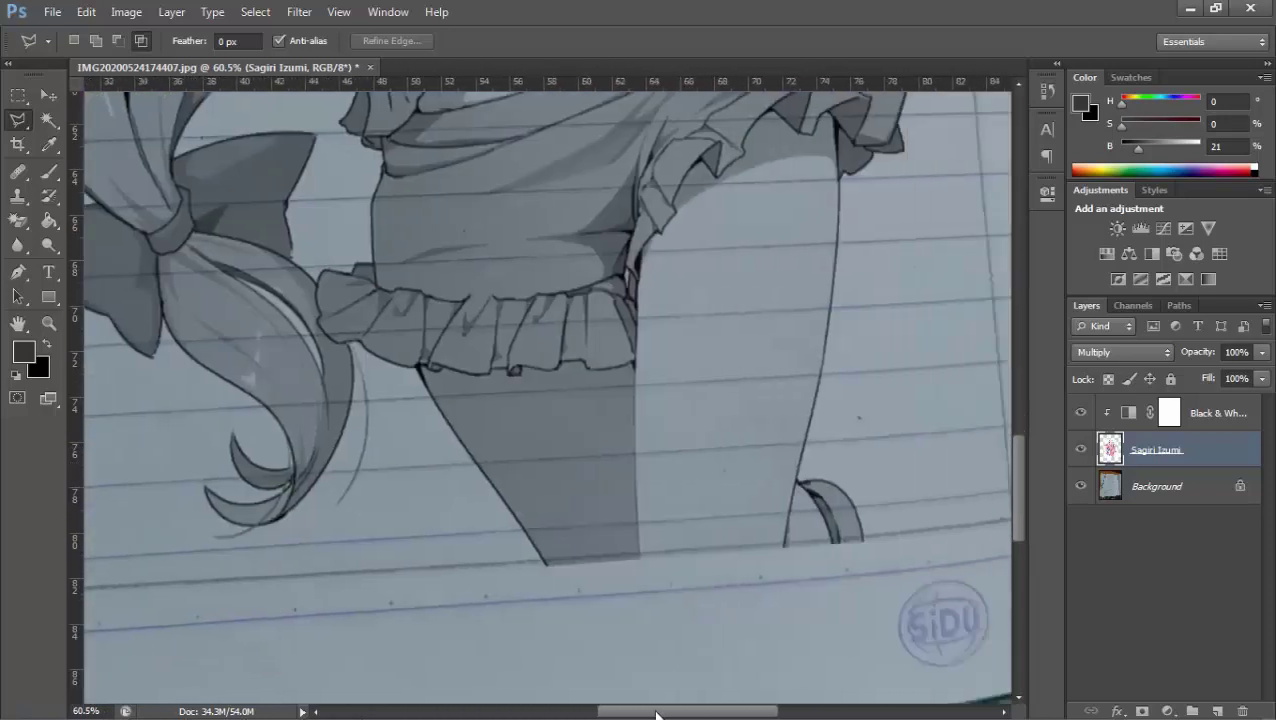
{"action": "scroll", "coordinate": [400, 578], "scroll_direction": "down", "scroll_amount": 4}
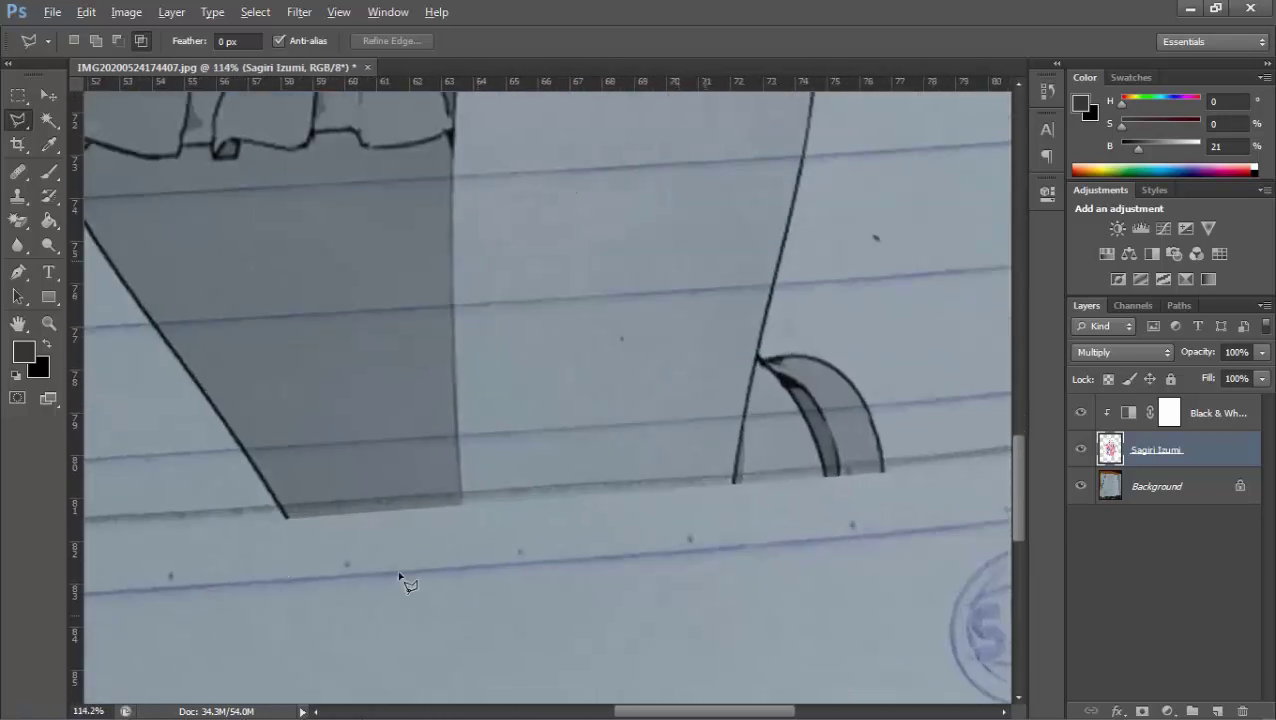
{"action": "double_click", "coordinate": [895, 512]}
{"action": "key", "text": "Delete"}
{"action": "key", "text": "ctrl+d"}
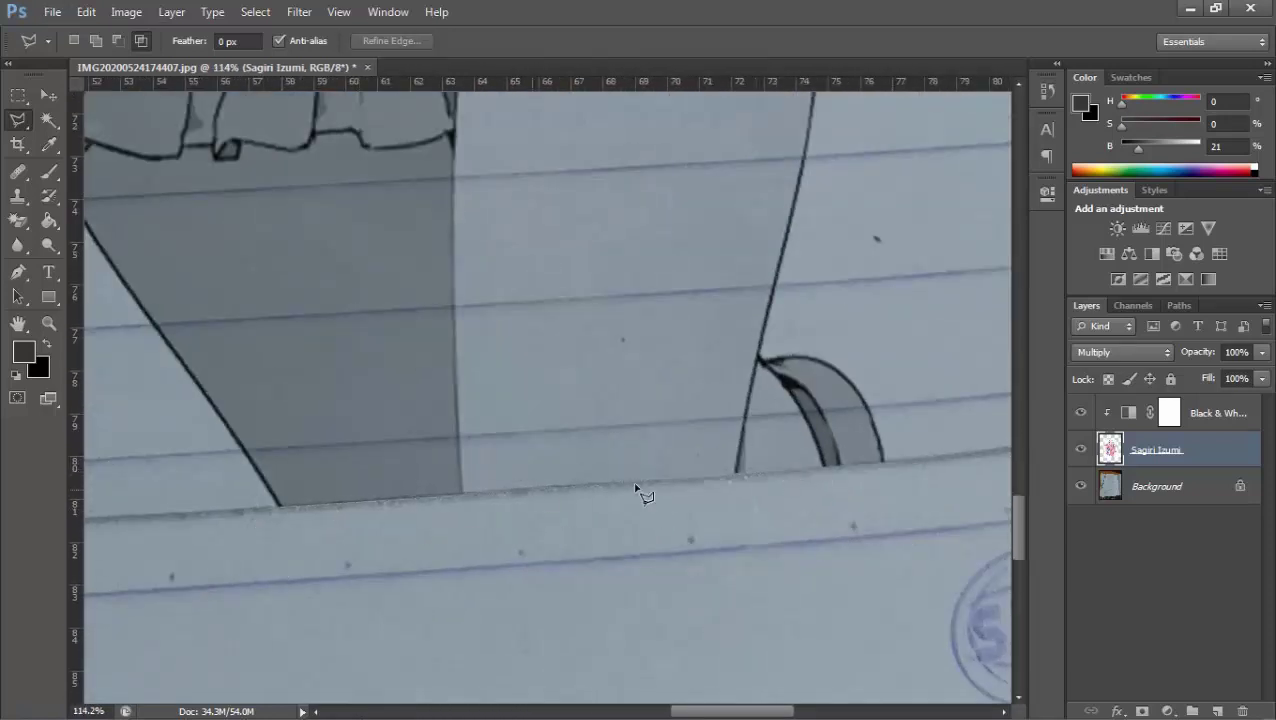
{"action": "double_click", "coordinate": [667, 563]}
{"action": "key", "text": "Delete"}
{"action": "key", "text": "ctrl+d"}
Erase the last overhanging strip and scroll around to check the drawing stays within the page.
{"action": "scroll", "coordinate": [720, 188], "scroll_direction": "up", "scroll_amount": 10}
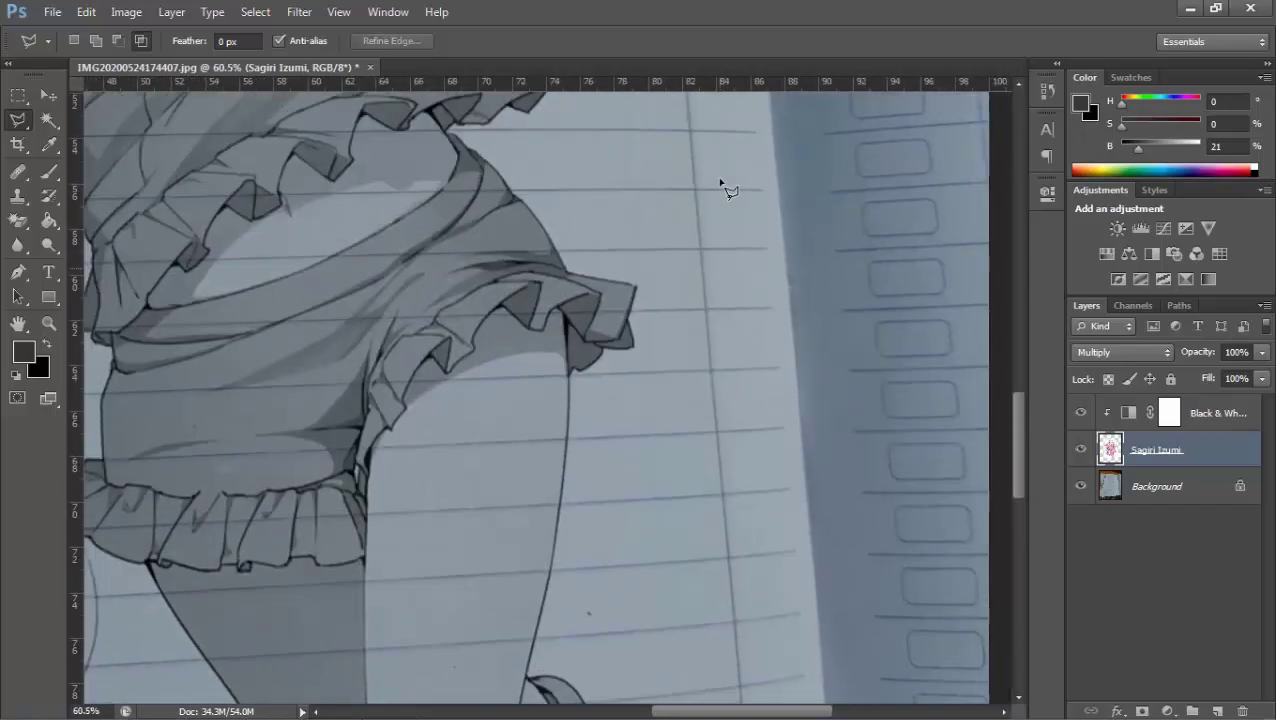
{"action": "scroll", "coordinate": [698, 228], "scroll_direction": "up", "scroll_amount": 5}
{"action": "scroll", "coordinate": [640, 170], "scroll_direction": "up", "scroll_amount": 3}
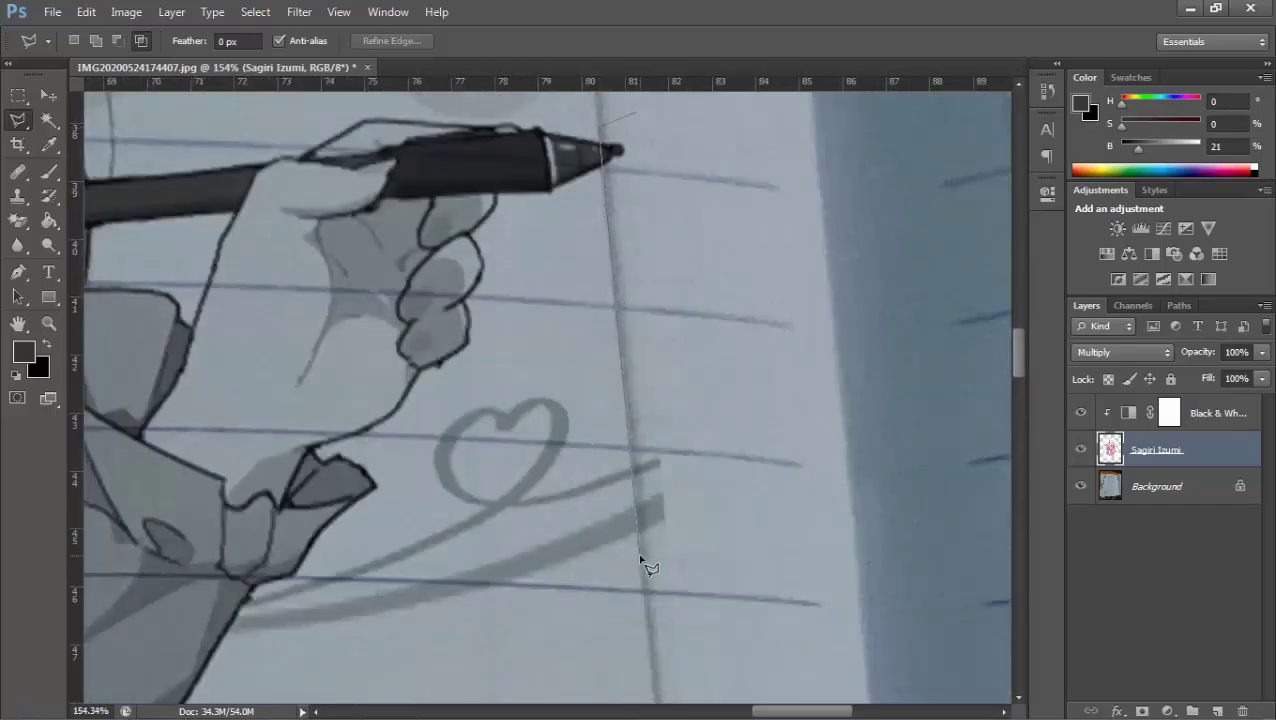
{"action": "key", "text": "Delete"}
{"action": "key", "text": "ctrl+d"}
{"action": "scroll", "coordinate": [726, 547], "scroll_direction": "up", "scroll_amount": 5}
{"action": "scroll", "coordinate": [698, 550], "scroll_direction": "up", "scroll_amount": 5}
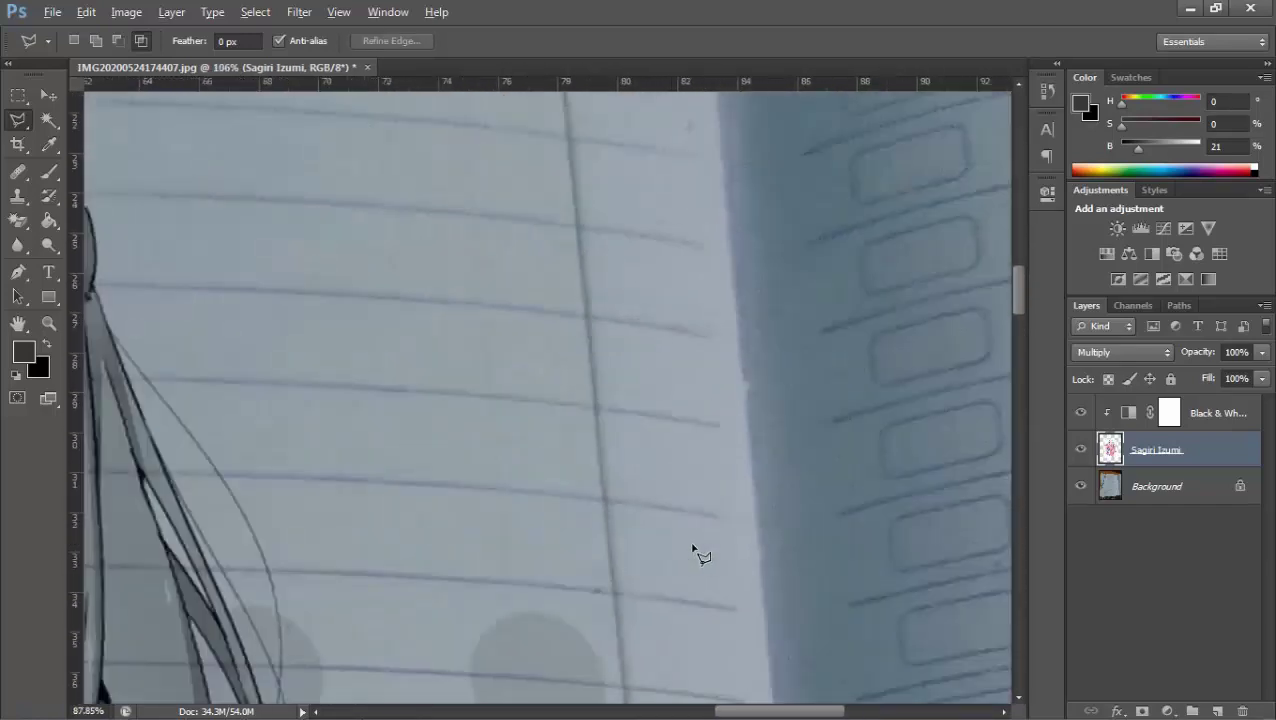
{"action": "scroll", "coordinate": [212, 322], "scroll_direction": "down", "scroll_amount": 2}
{"action": "scroll", "coordinate": [493, 356], "scroll_direction": "down", "scroll_amount": 5}
{"action": "scroll", "coordinate": [456, 365], "scroll_direction": "down", "scroll_amount": 2}
{"action": "scroll", "coordinate": [447, 365], "scroll_direction": "down", "scroll_amount": 4}
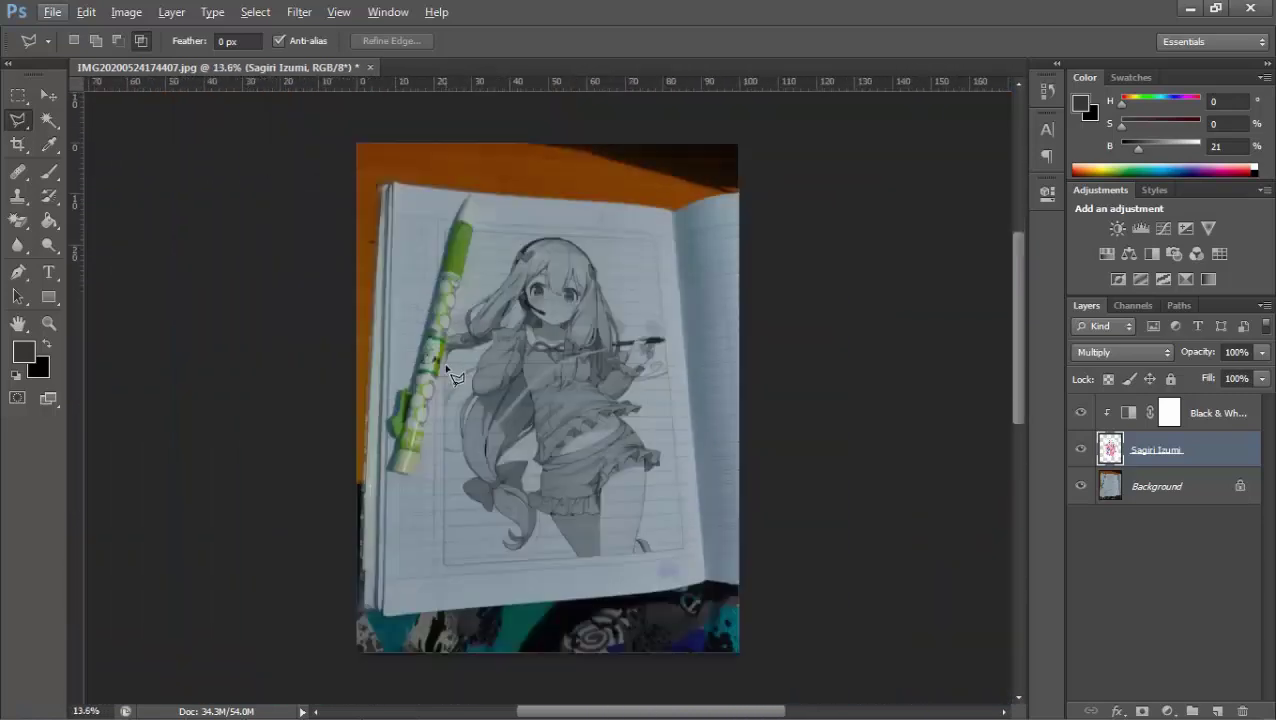
{"action": "scroll", "coordinate": [452, 372], "scroll_direction": "up", "scroll_amount": 1}
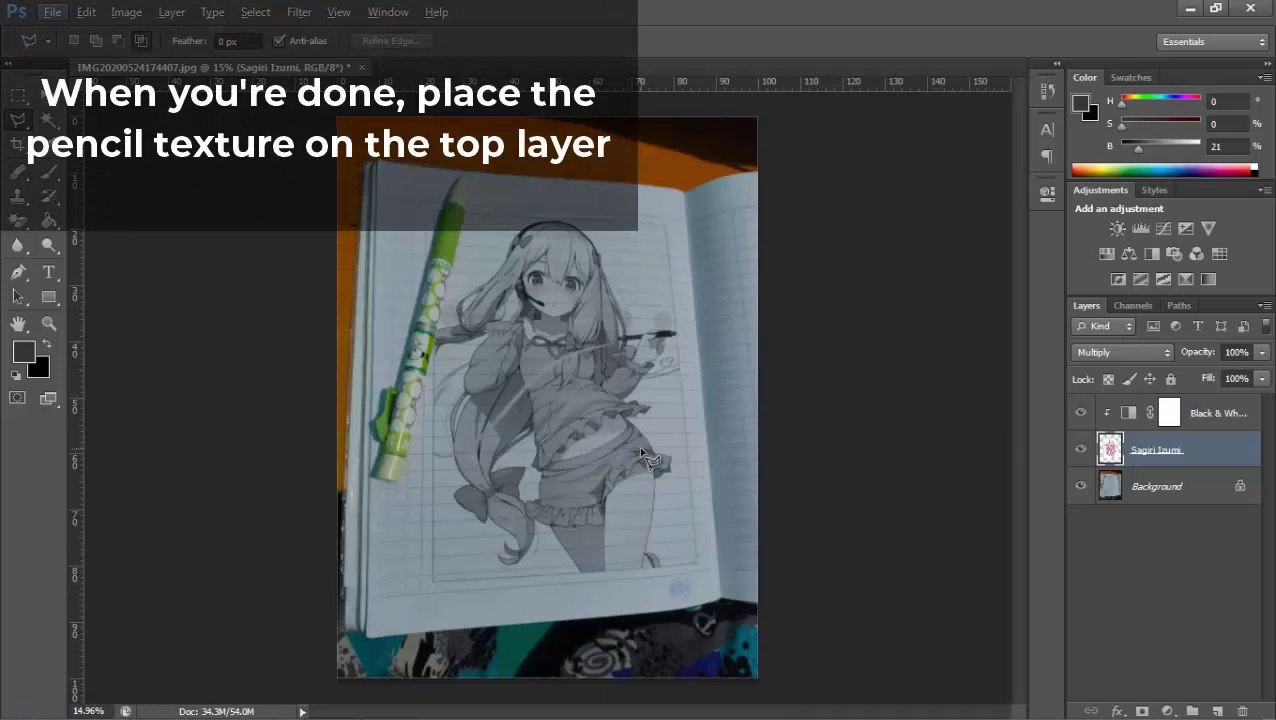
Place the Pencil Texture image into the document.
{"action": "left_click", "coordinate": [52, 12]}
{"action": "left_click", "coordinate": [99, 314]}
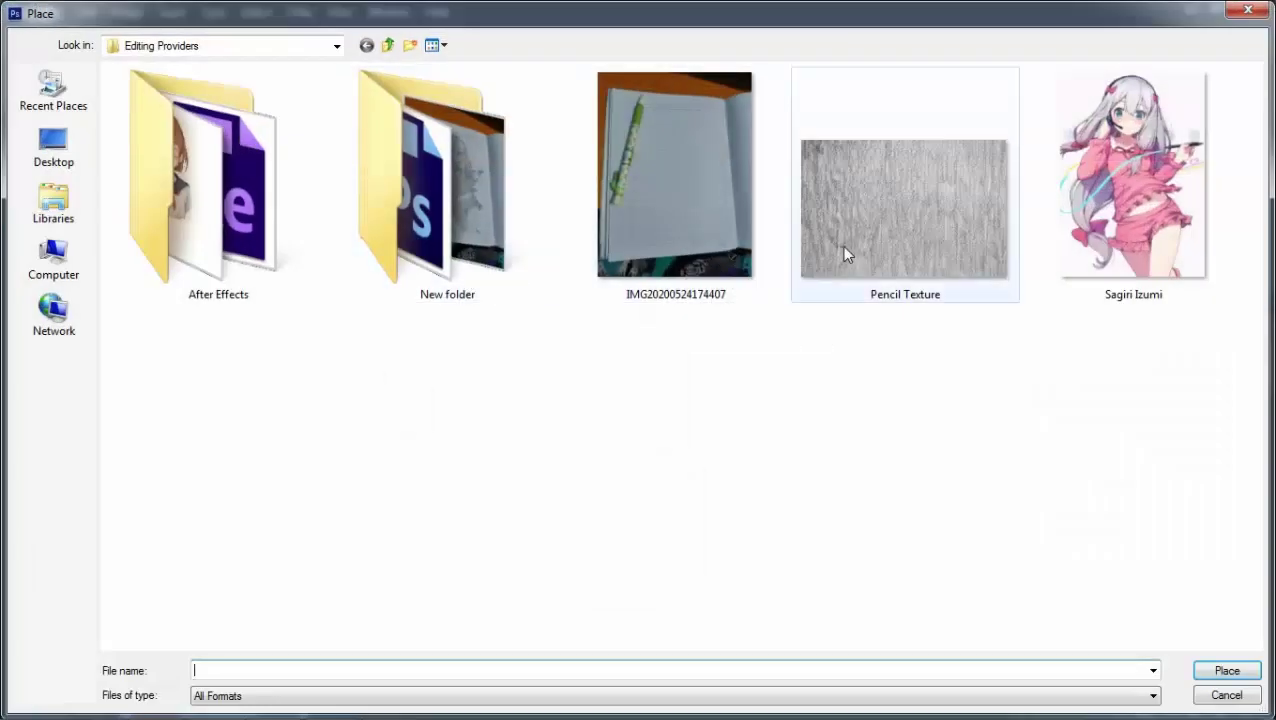
{"action": "double_click", "coordinate": [885, 231]}
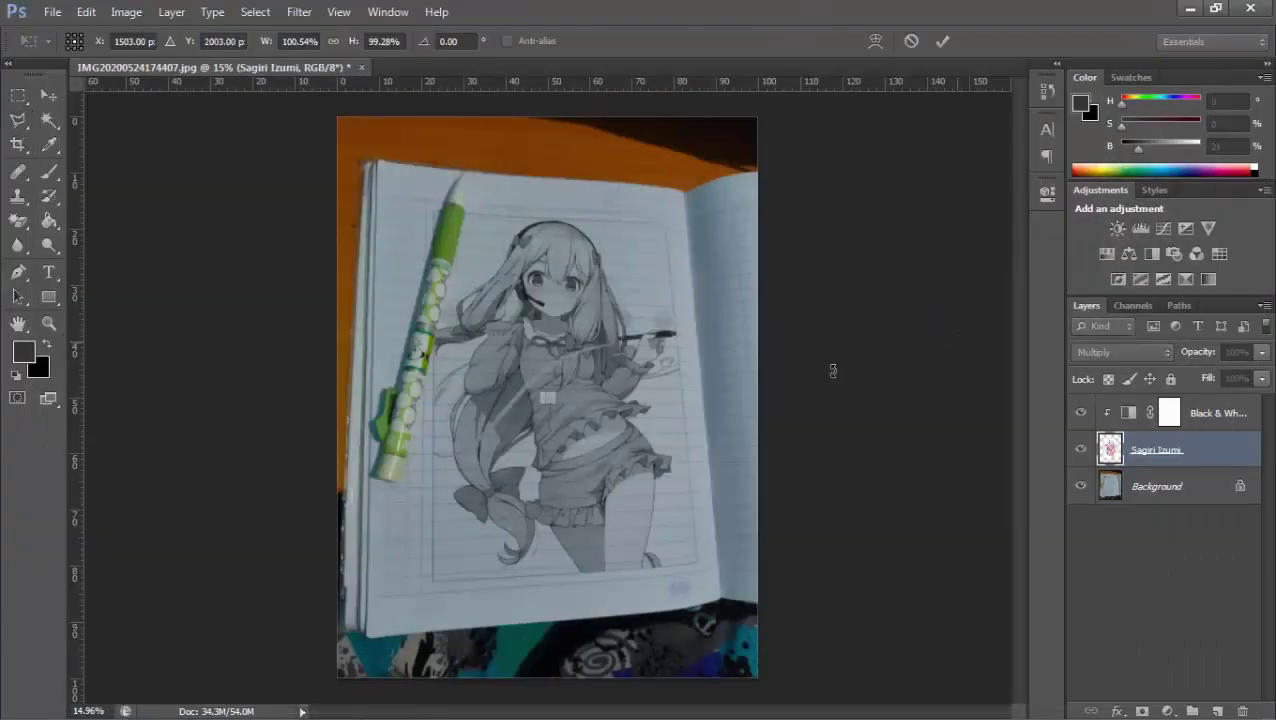
{"action": "key", "text": "Return"}
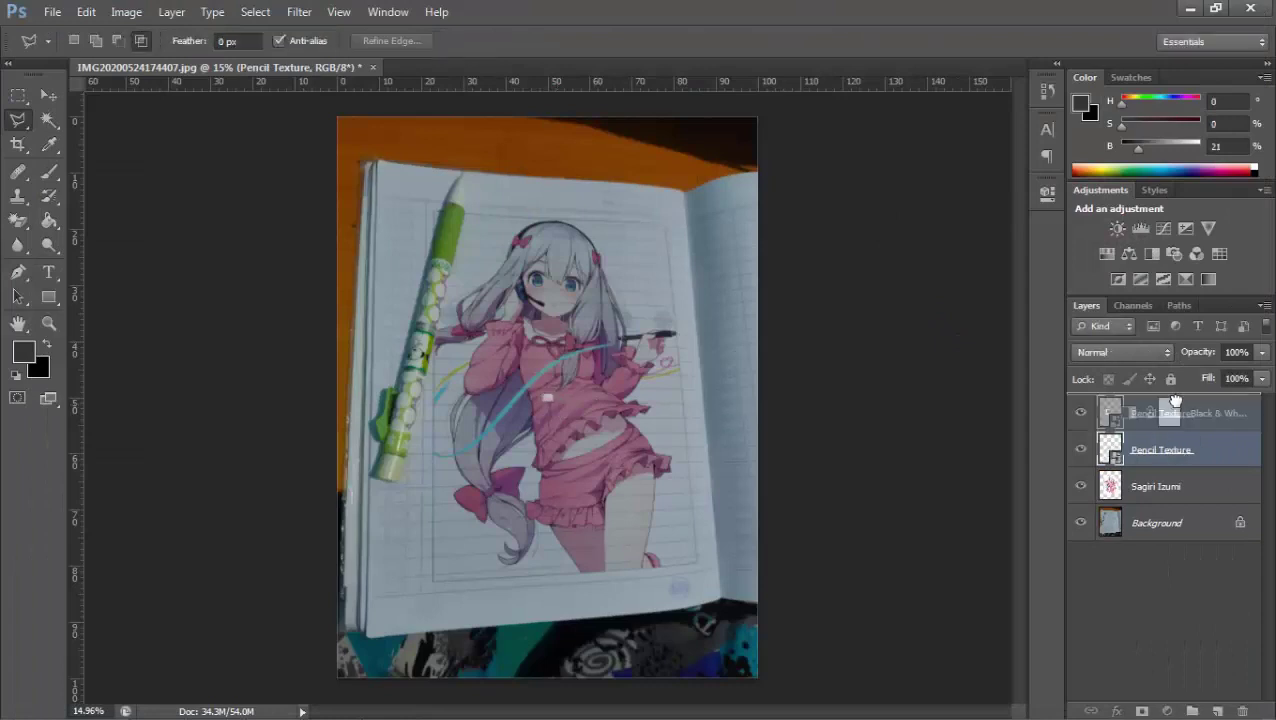
Move the Pencil Texture layer above Black & White 1 and select it with the Move tool.
{"action": "left_click_drag", "start_coordinate": [1175, 400], "coordinate": [1179, 408]}
{"action": "left_click", "coordinate": [1219, 462]}
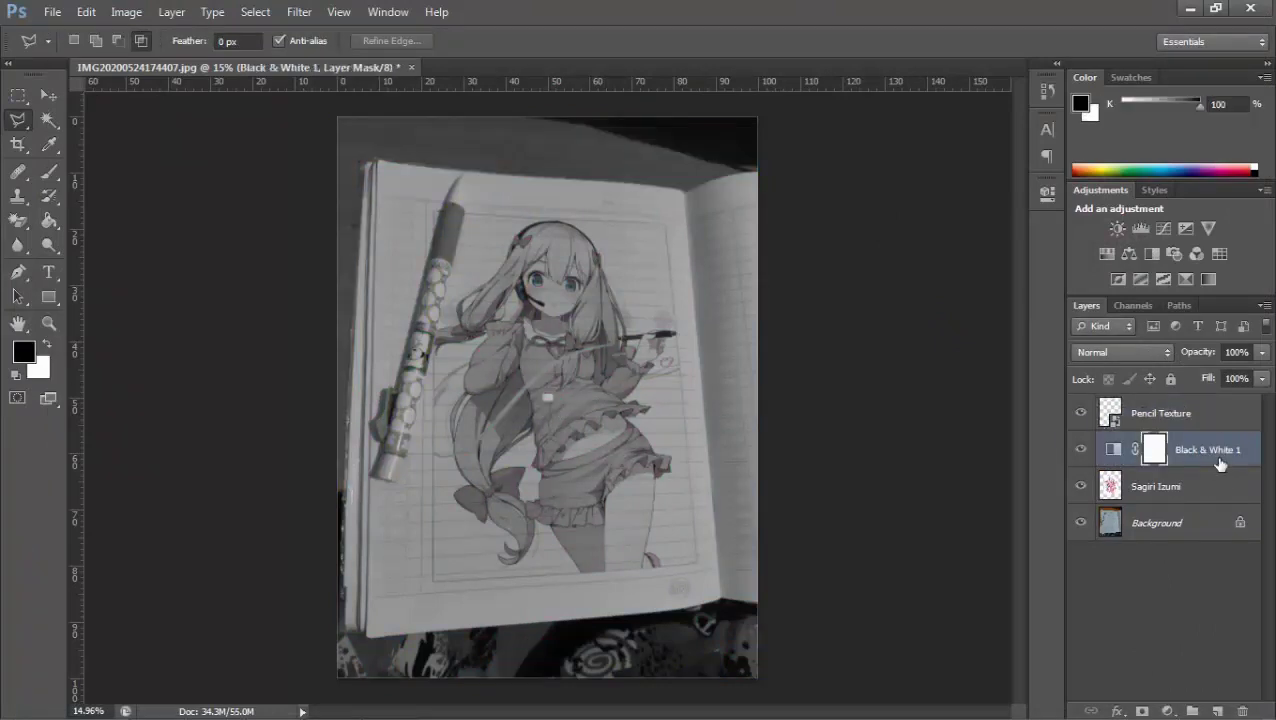
{"action": "left_click", "coordinate": [1180, 426]}
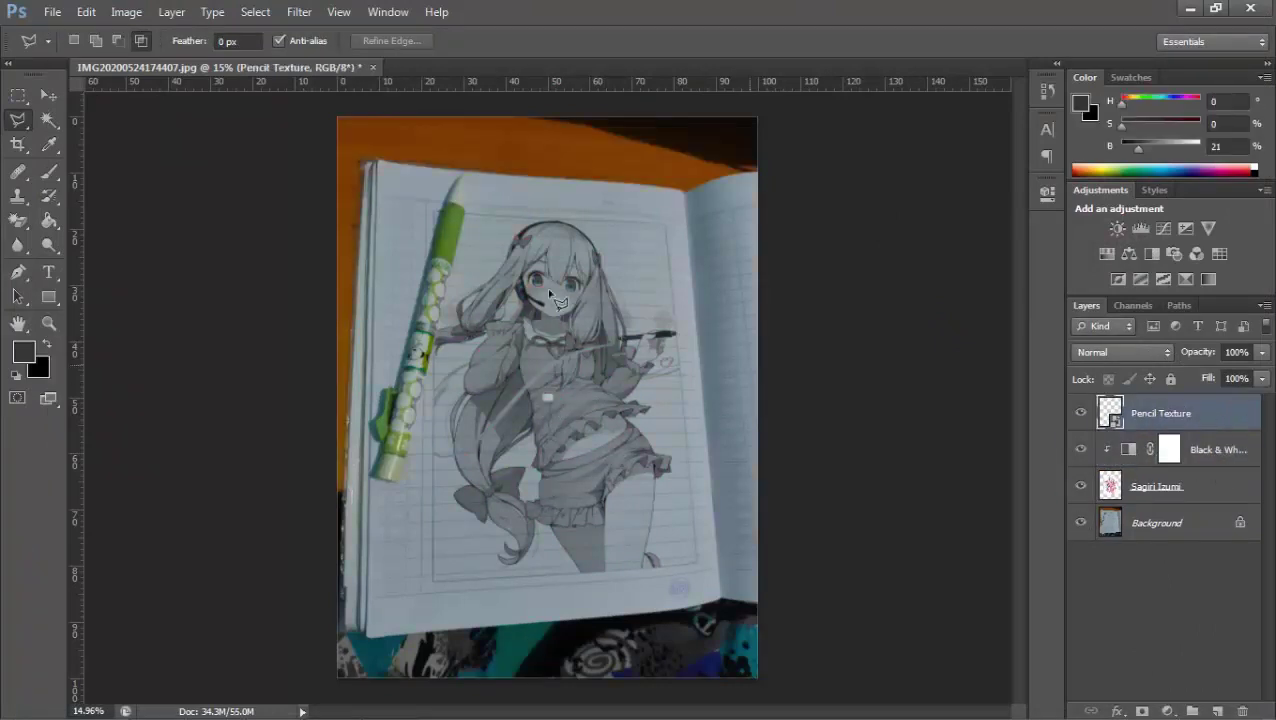
{"action": "left_click", "coordinate": [44, 96]}
{"action": "scroll", "coordinate": [543, 340], "scroll_direction": "up", "scroll_amount": 5}
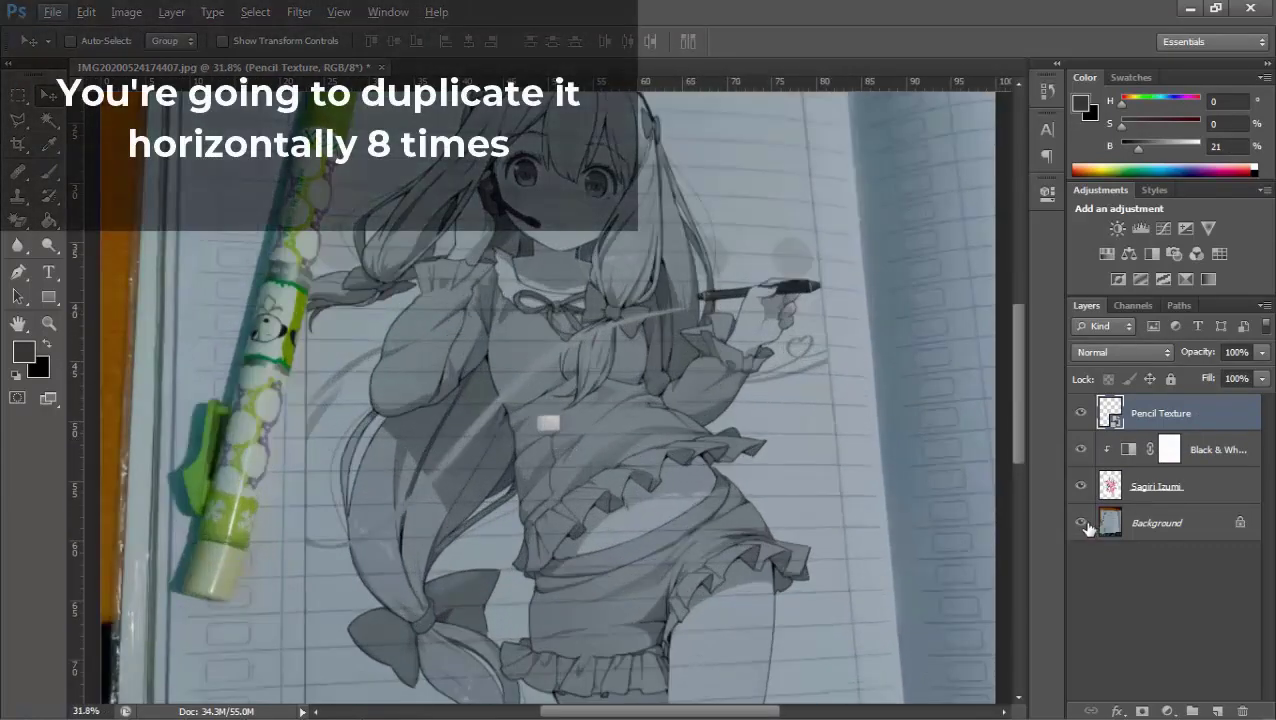
Enlarge the texture patch, duplicate it beside itself, and merge the two layers.
{"action": "key", "text": "ctrl+t"}
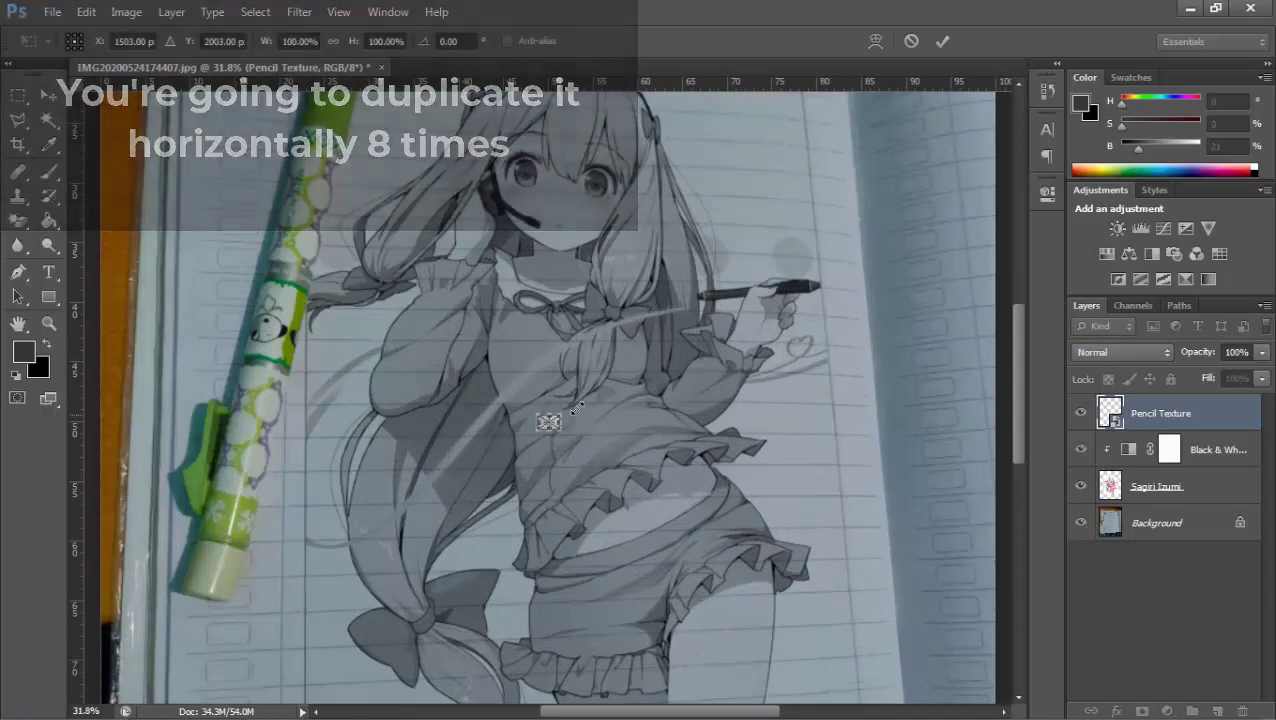
{"action": "left_click_drag", "start_coordinate": [584, 402], "coordinate": [590, 398]}
{"action": "key", "text": "Return"}
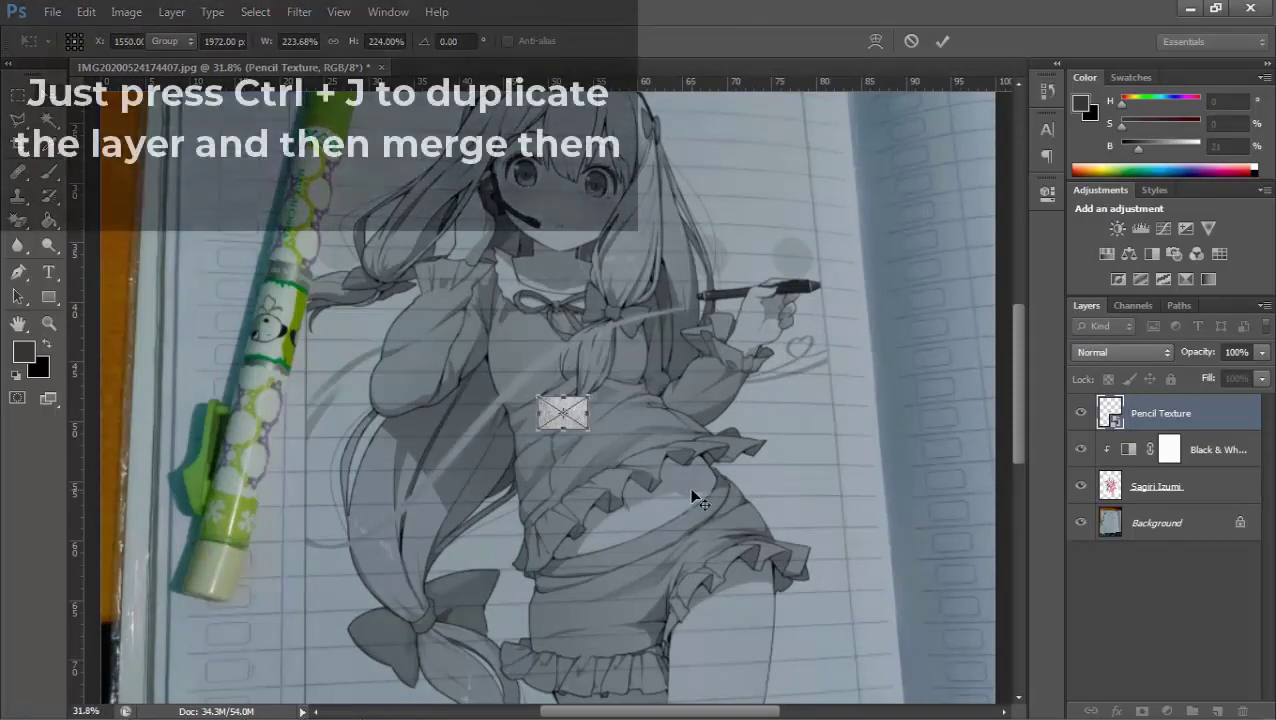
{"action": "key", "text": "ctrl+j"}
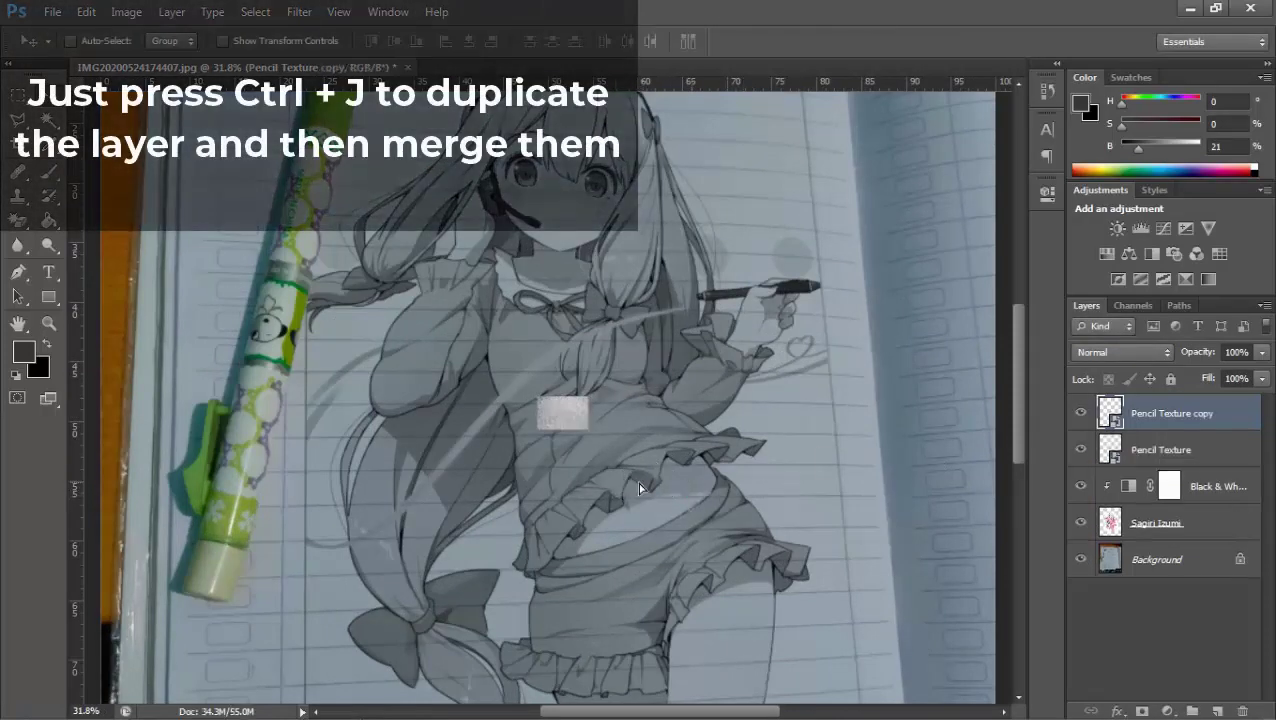
{"action": "left_click_drag", "start_coordinate": [622, 472], "coordinate": [672, 471]}
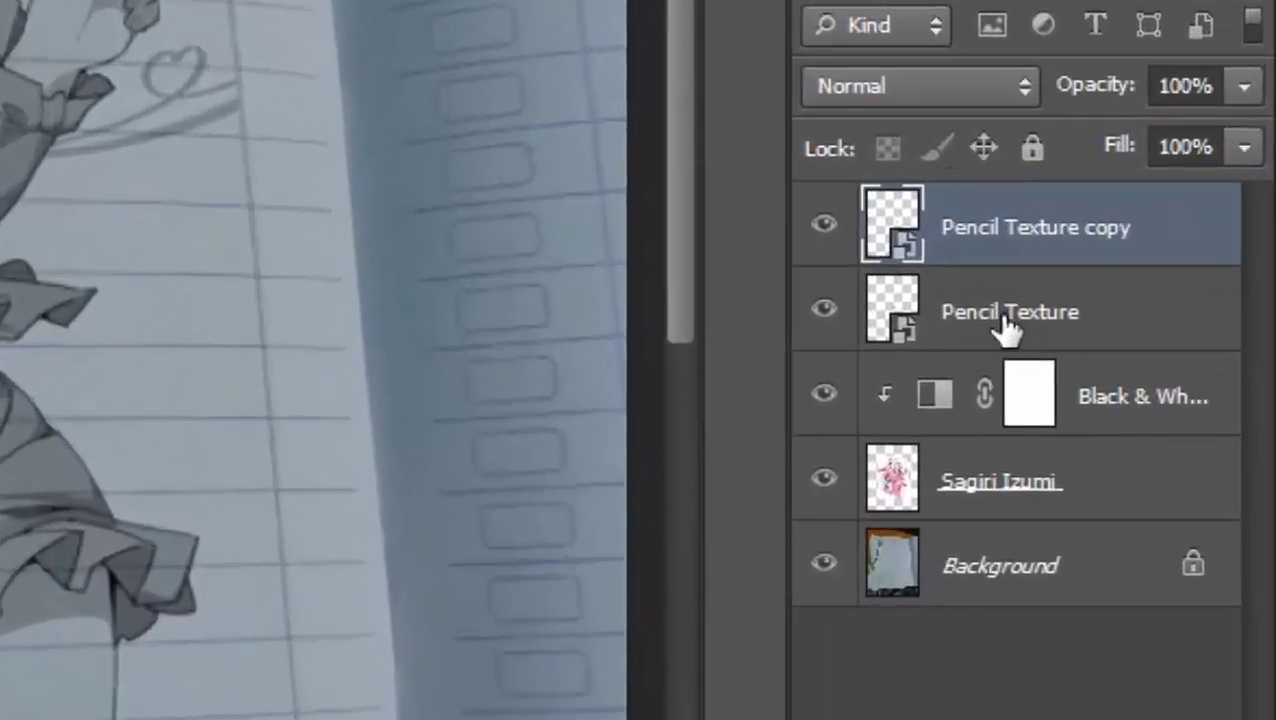
{"action": "left_click", "coordinate": [1155, 451], "text": "shift"}
{"action": "right_click", "coordinate": [1158, 455]}
{"action": "left_click", "coordinate": [712, 410]}
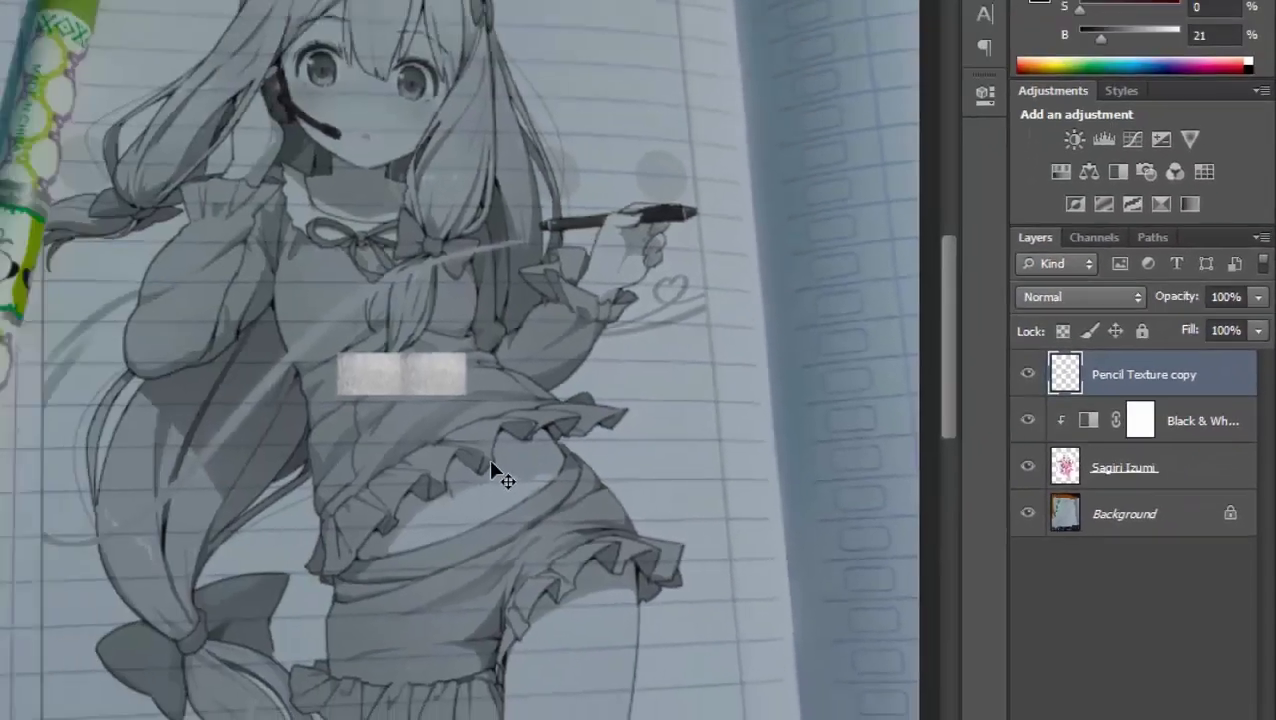
Duplicate the merged strip and line the copy up at its end.
{"action": "key", "text": "ctrl+j"}
{"action": "left_click_drag", "start_coordinate": [490, 470], "coordinate": [763, 484]}
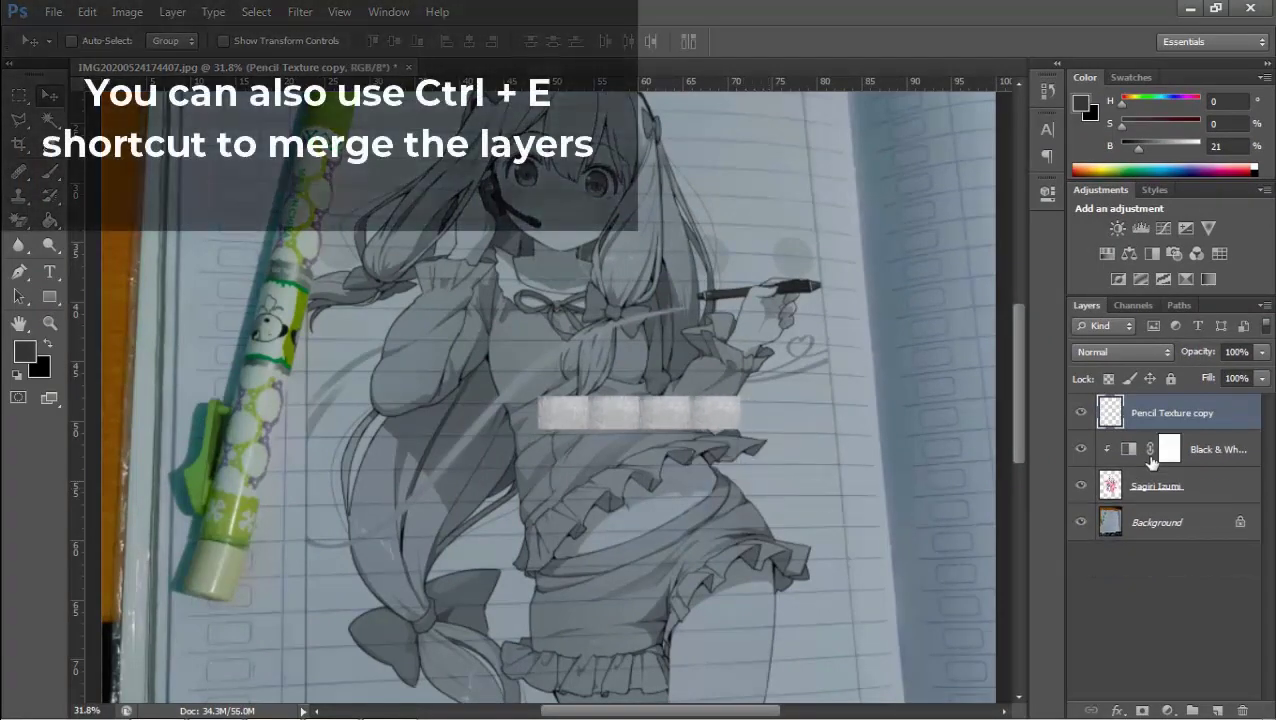
{"action": "left_click_drag", "start_coordinate": [940, 458], "coordinate": [617, 482]}
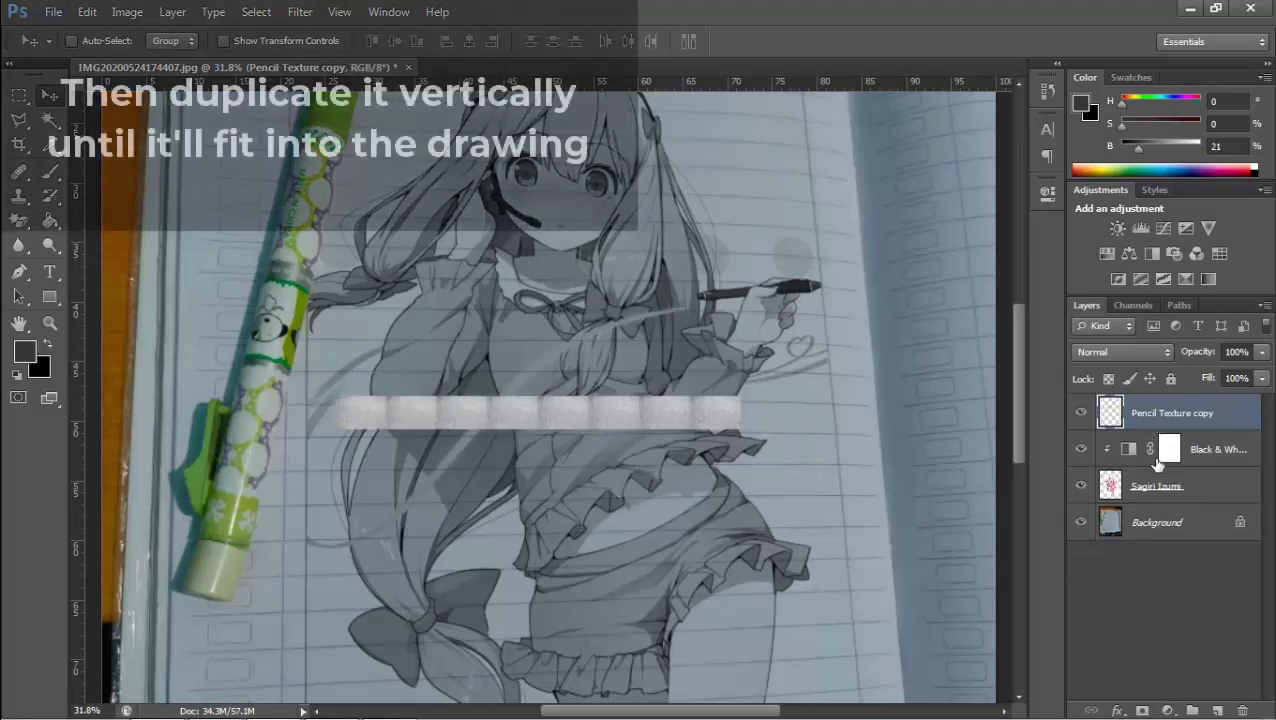
Stack texture strip copies into several merged rows and move the block down over the drawing.
{"action": "left_click_drag", "start_coordinate": [835, 579], "coordinate": [811, 528]}
{"action": "key", "text": "ctrl+z"}
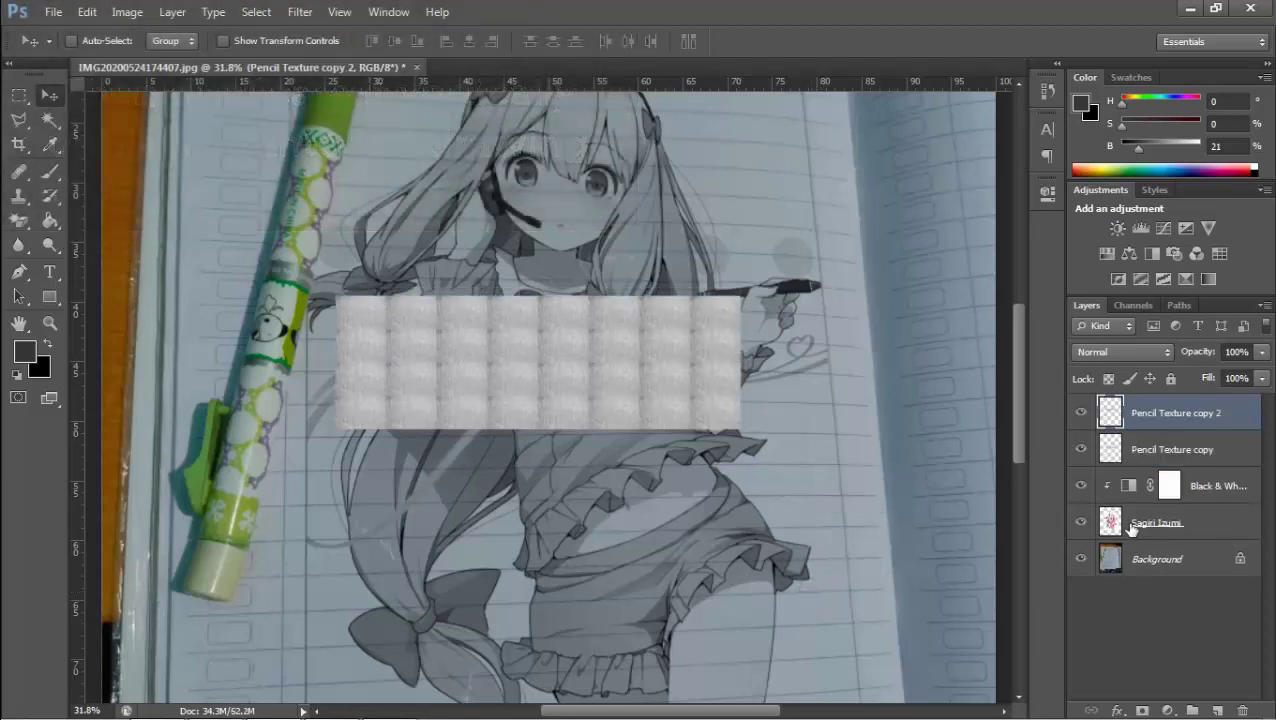
{"action": "left_click_drag", "start_coordinate": [811, 528], "coordinate": [910, 448]}
{"action": "scroll", "coordinate": [909, 446], "scroll_direction": "down", "scroll_amount": 3}
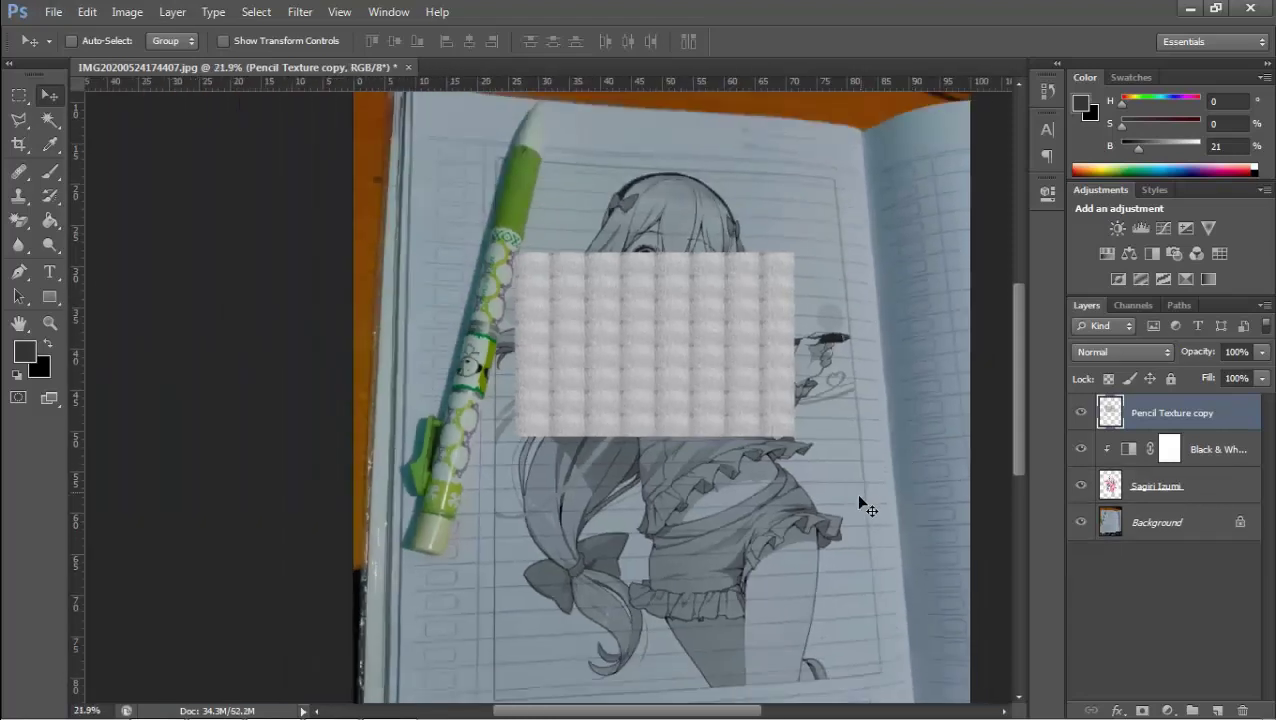
{"action": "left_click_drag", "start_coordinate": [862, 426], "coordinate": [869, 333]}
{"action": "scroll", "coordinate": [742, 379], "scroll_direction": "down", "scroll_amount": 3}
{"action": "scroll", "coordinate": [601, 346], "scroll_direction": "up", "scroll_amount": 1}
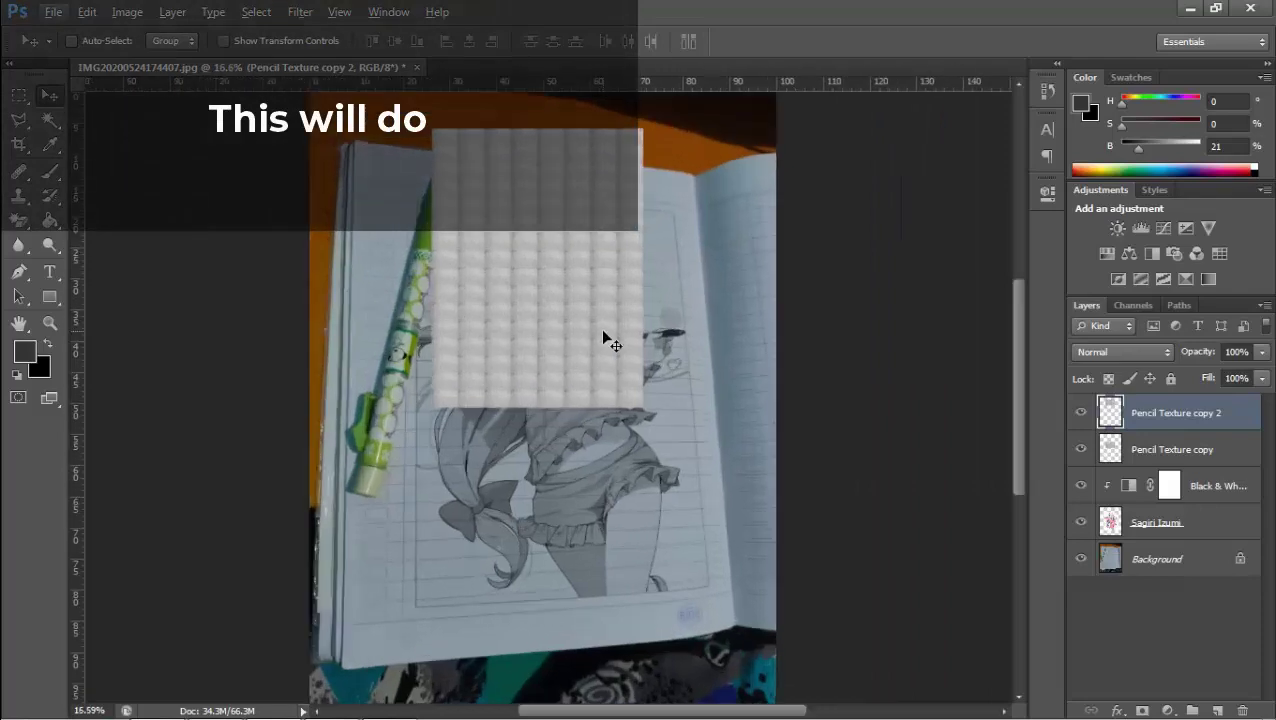
{"action": "key", "text": "Delete"}
{"action": "mouse_move", "coordinate": [700, 395]}
{"action": "left_mouse_down"}
{"action": "mouse_move", "coordinate": [728, 503]}
{"action": "mouse_move", "coordinate": [716, 514]}
{"action": "left_mouse_up"}
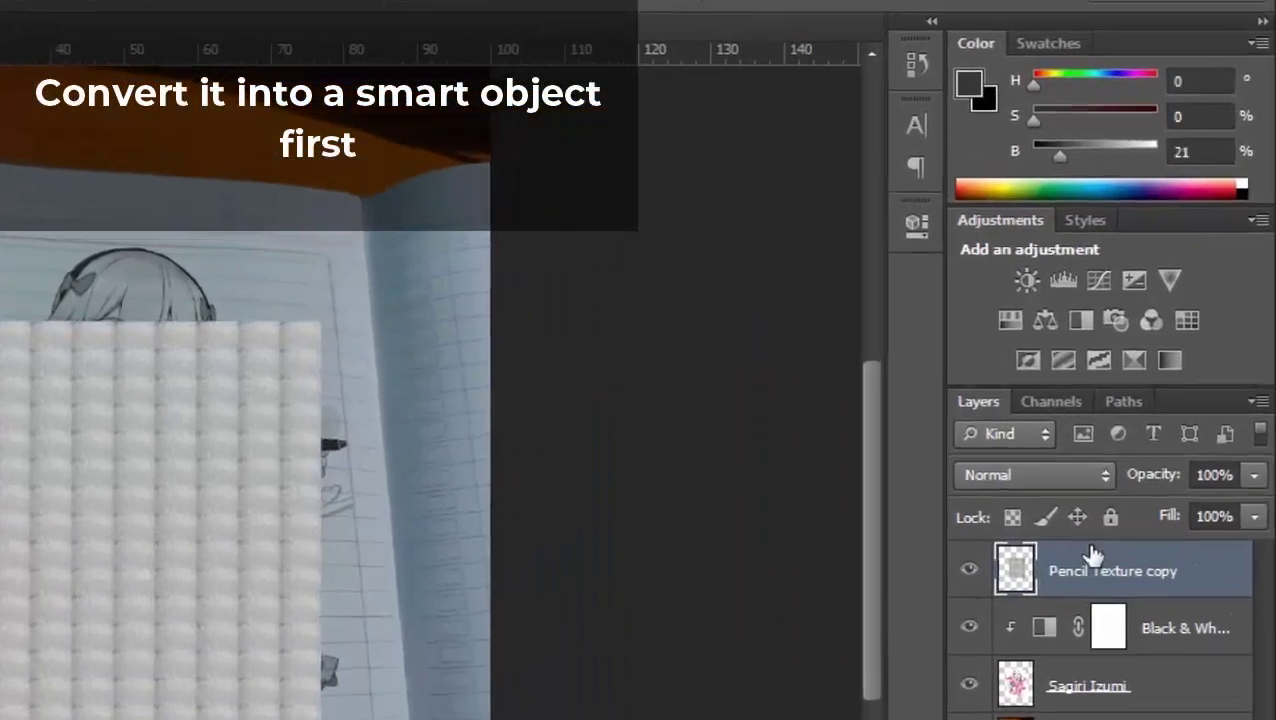
Convert Pencil Texture copy to a smart object and perspective-distort its corners over the page.
{"action": "right_click", "coordinate": [1172, 413]}
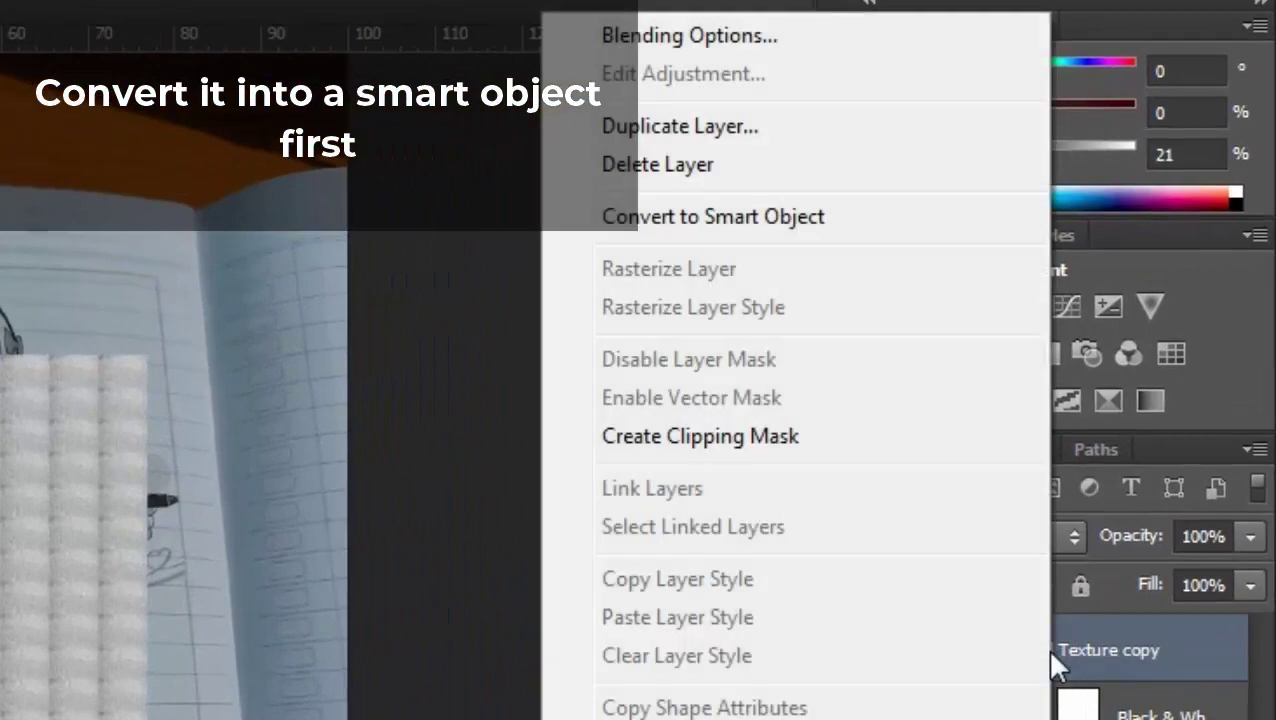
{"action": "left_click", "coordinate": [730, 218]}
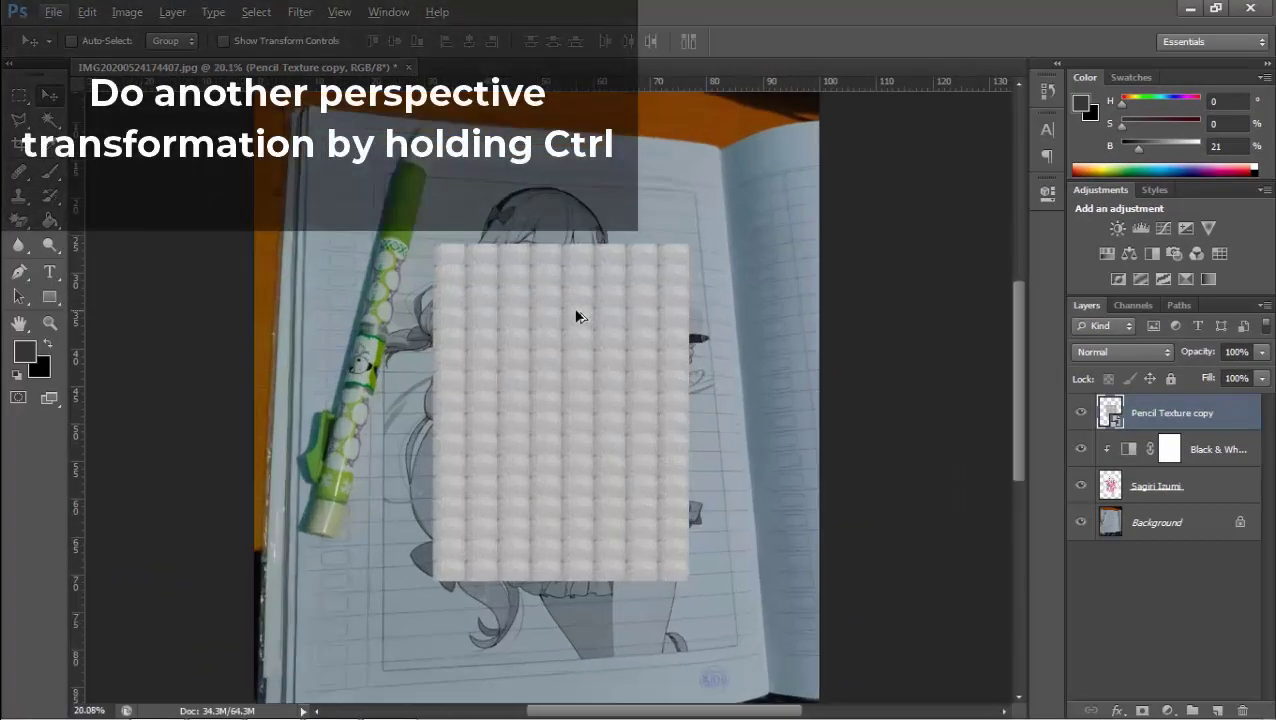
{"action": "key", "text": "ctrl+t"}
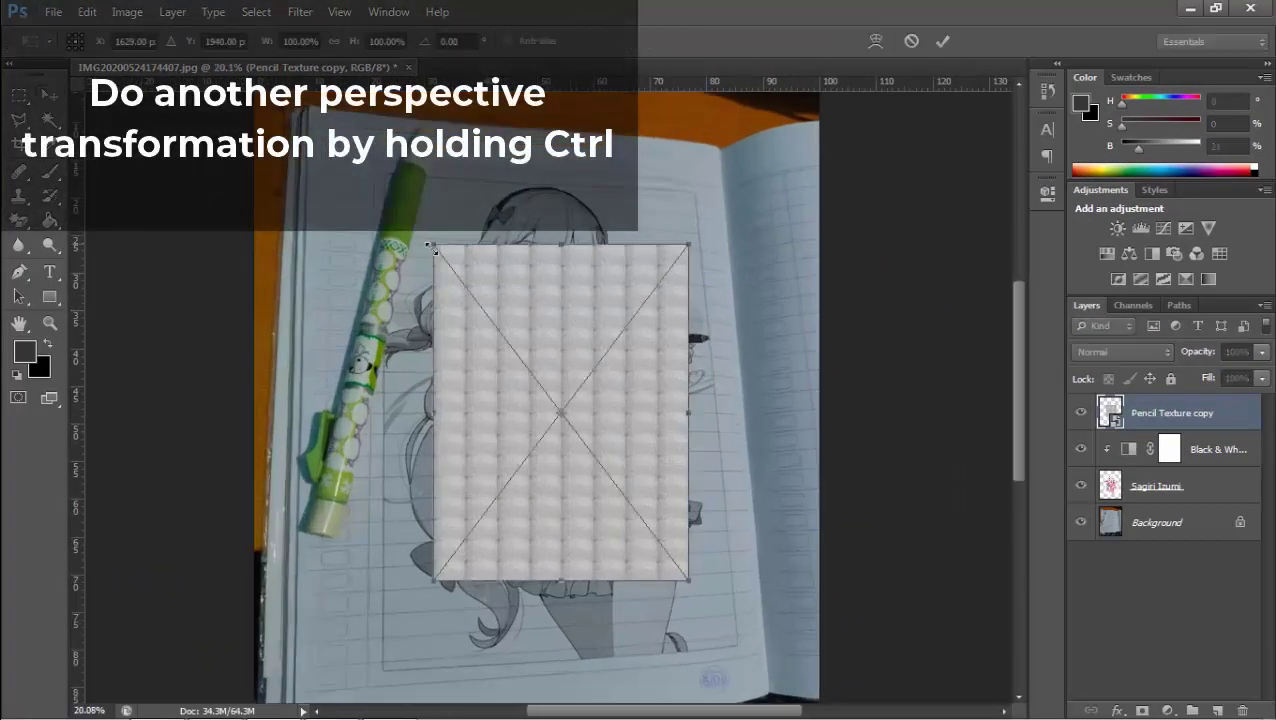
{"action": "left_click_drag", "start_coordinate": [432, 243], "coordinate": [378, 170]}
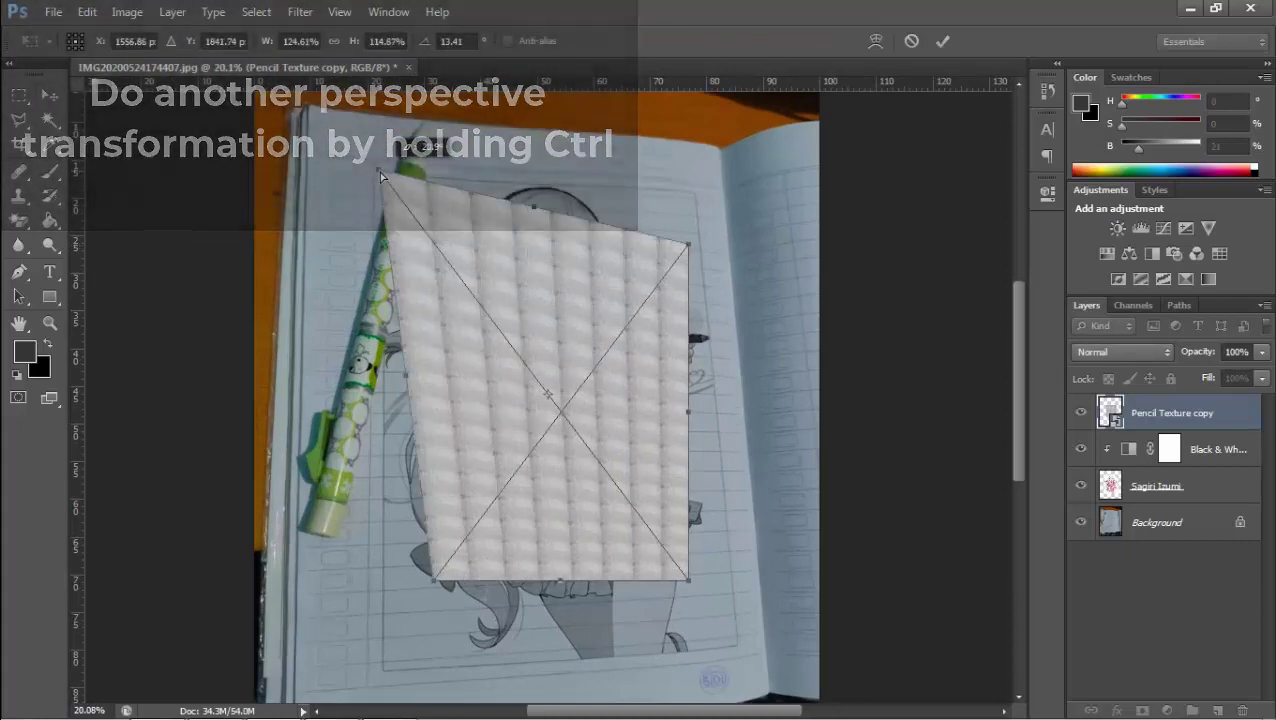
{"action": "left_click_drag", "start_coordinate": [690, 238], "coordinate": [700, 194]}
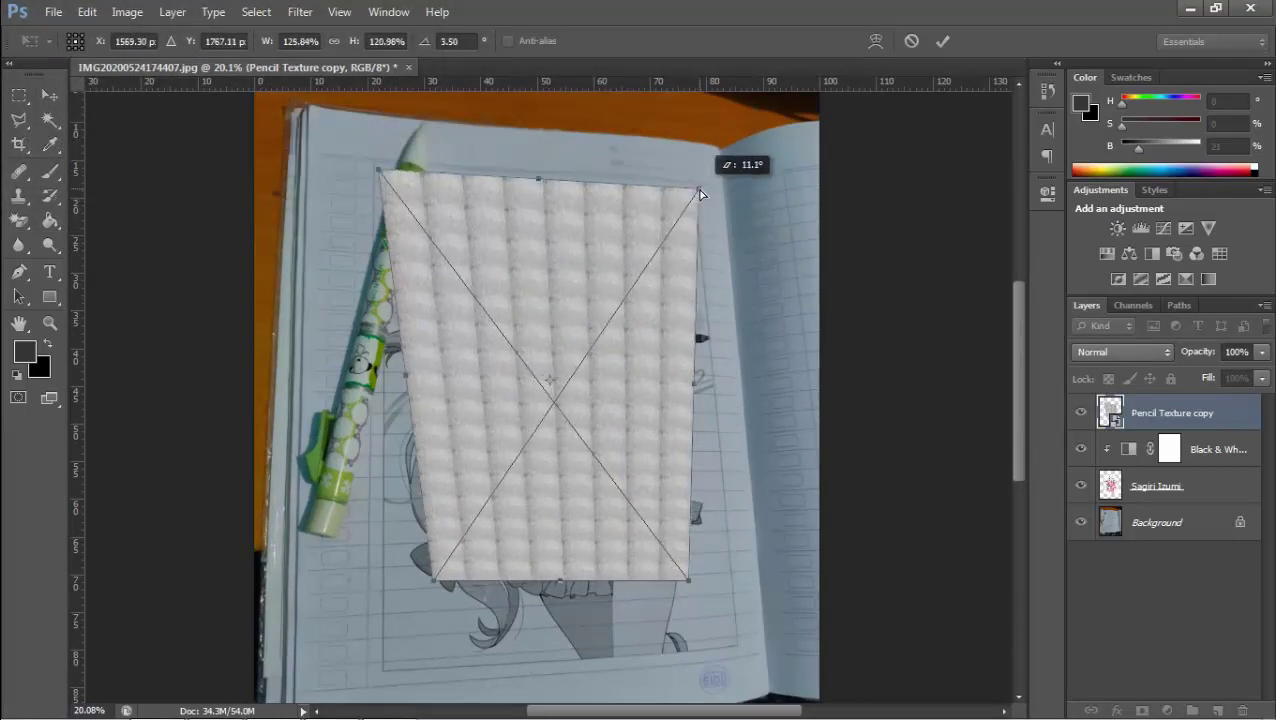
{"action": "left_click_drag", "start_coordinate": [689, 584], "coordinate": [748, 659]}
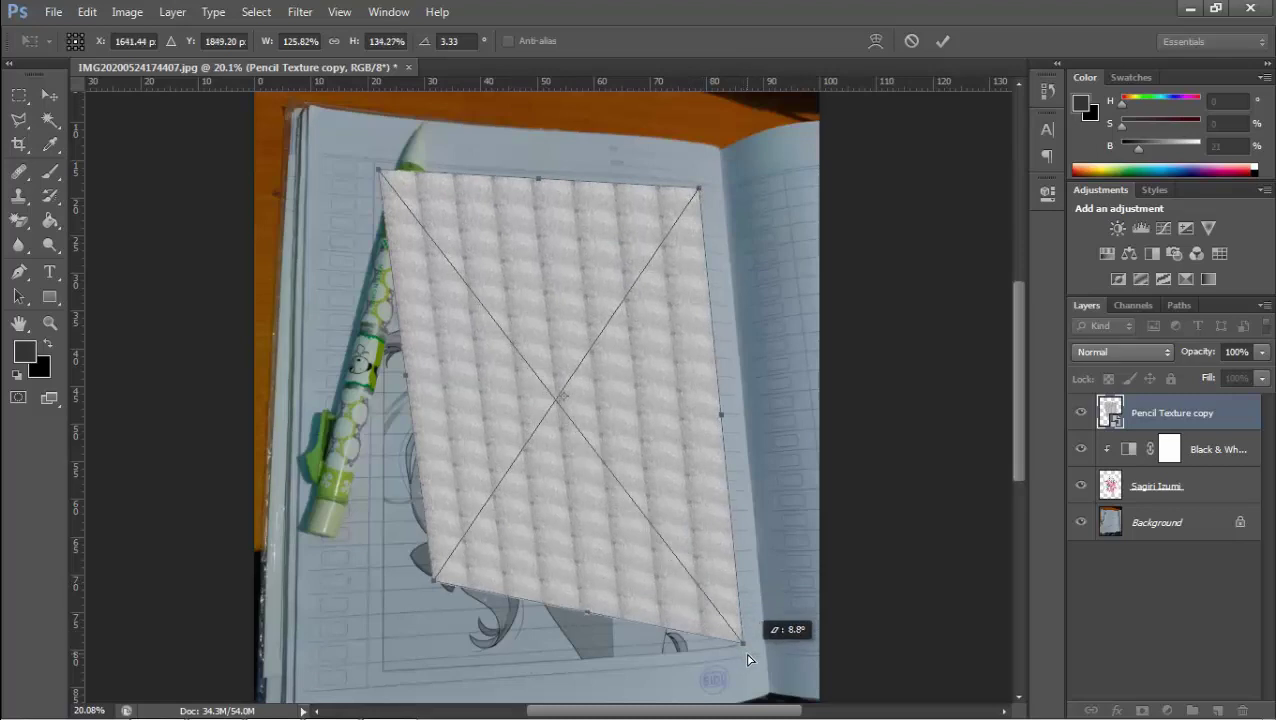
{"action": "left_click_drag", "start_coordinate": [432, 582], "coordinate": [379, 685]}
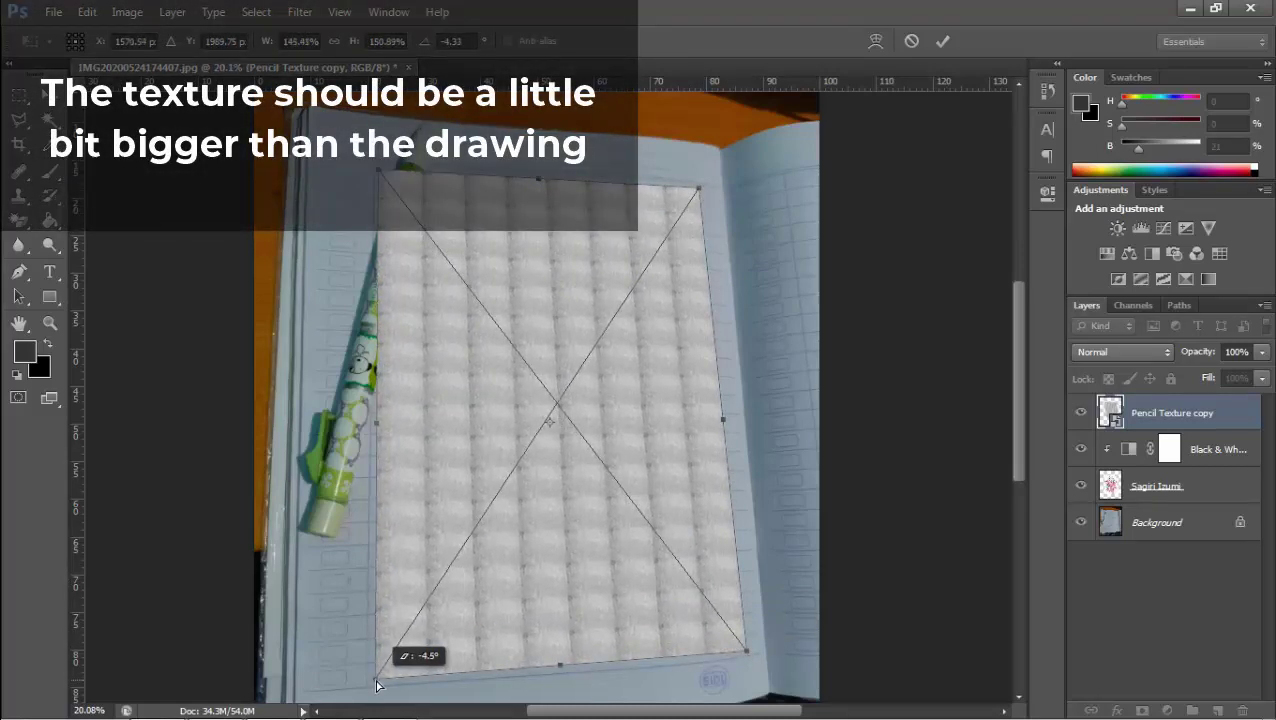
{"action": "left_click_drag", "start_coordinate": [378, 685], "coordinate": [376, 681]}
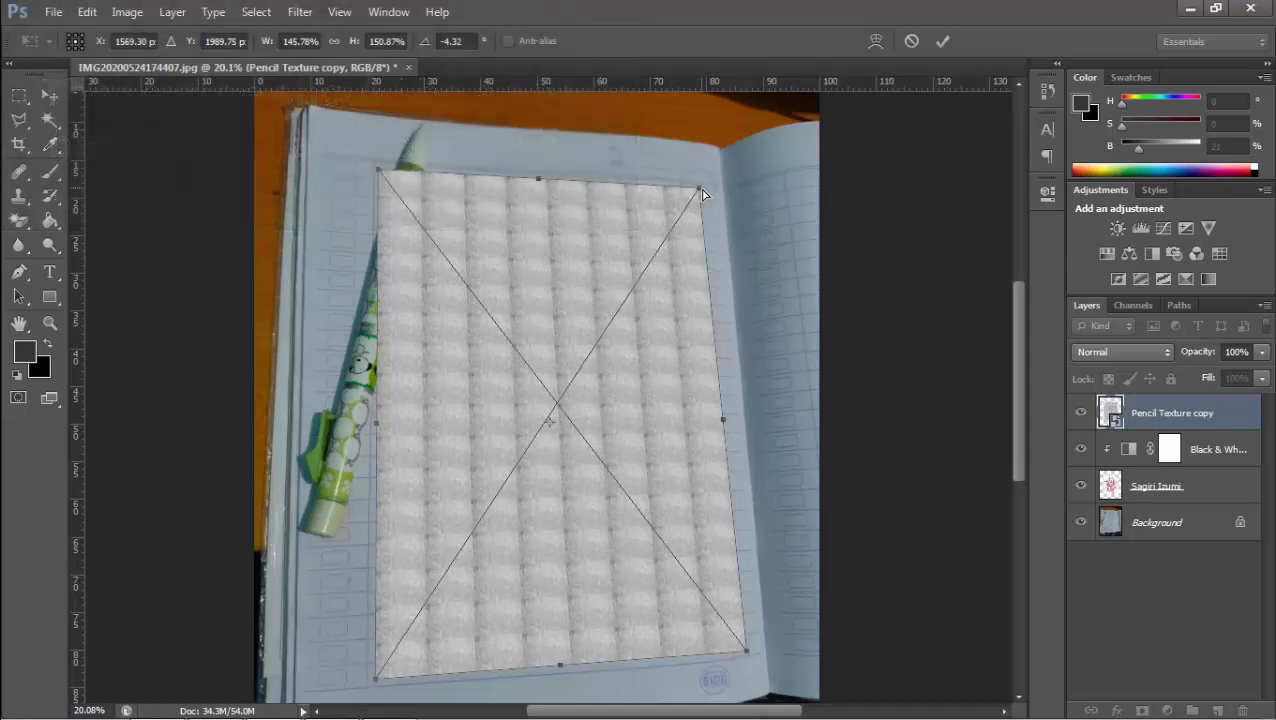
{"action": "left_click_drag", "start_coordinate": [703, 194], "coordinate": [705, 194]}
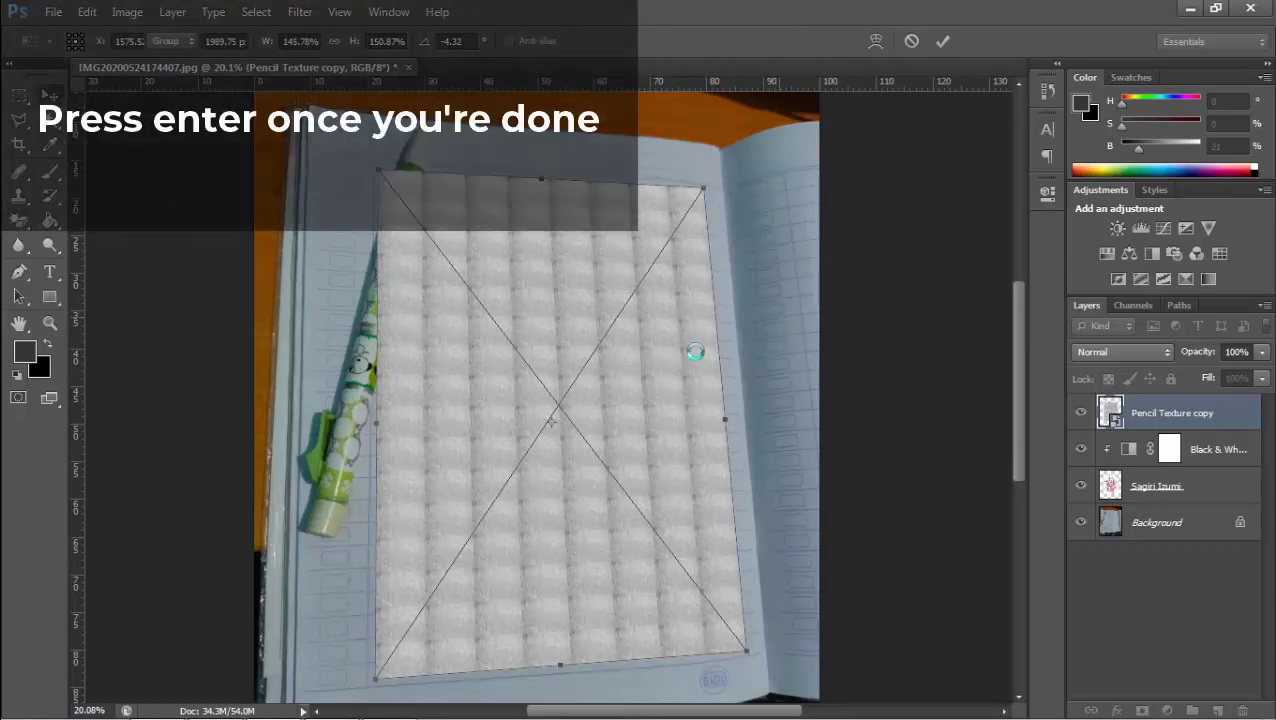
{"action": "key", "text": "Return"}
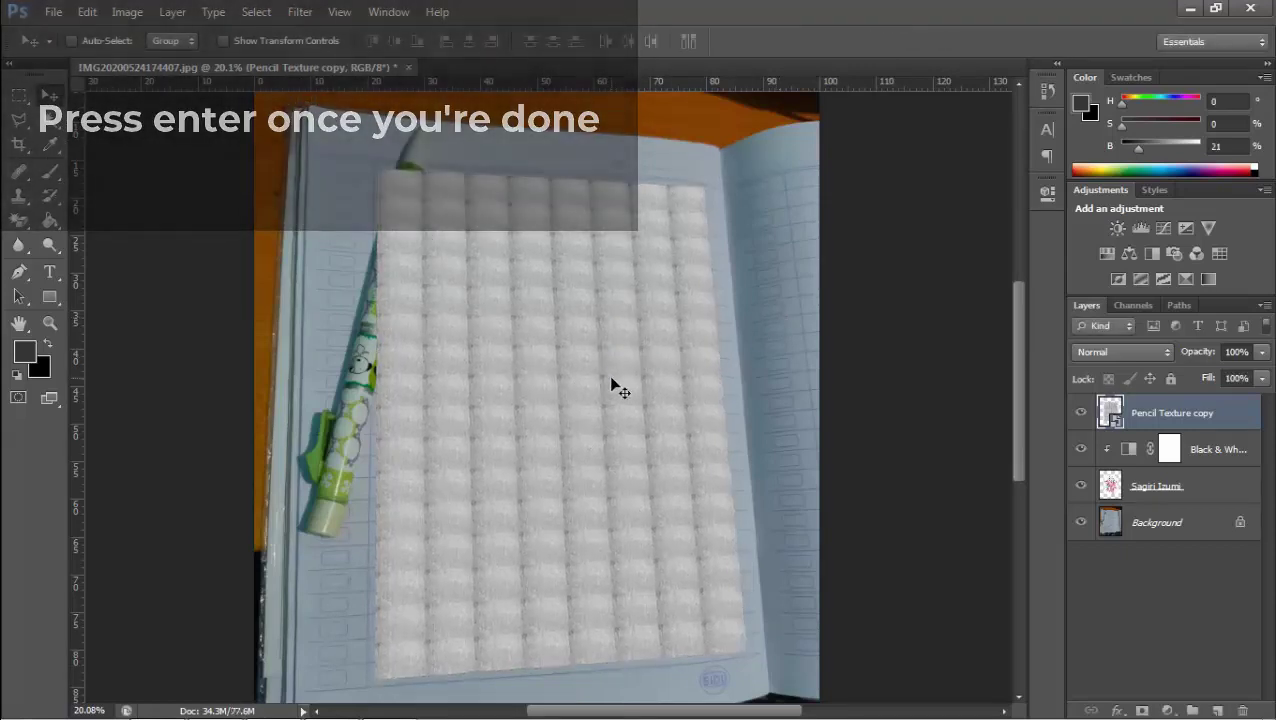
Hide Pencil Texture copy and Background, leaving the drawing visible, and zoom in on the face.
{"action": "left_click", "coordinate": [1081, 414]}
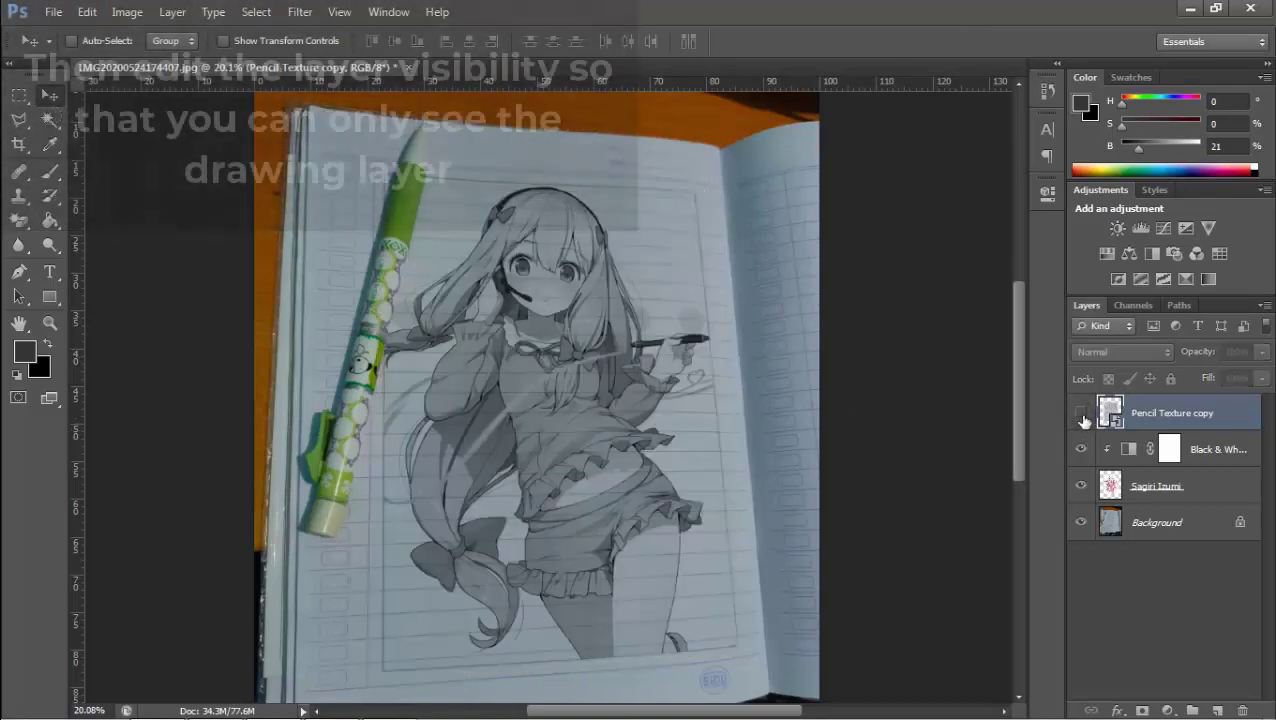
{"action": "left_click", "coordinate": [1081, 486]}
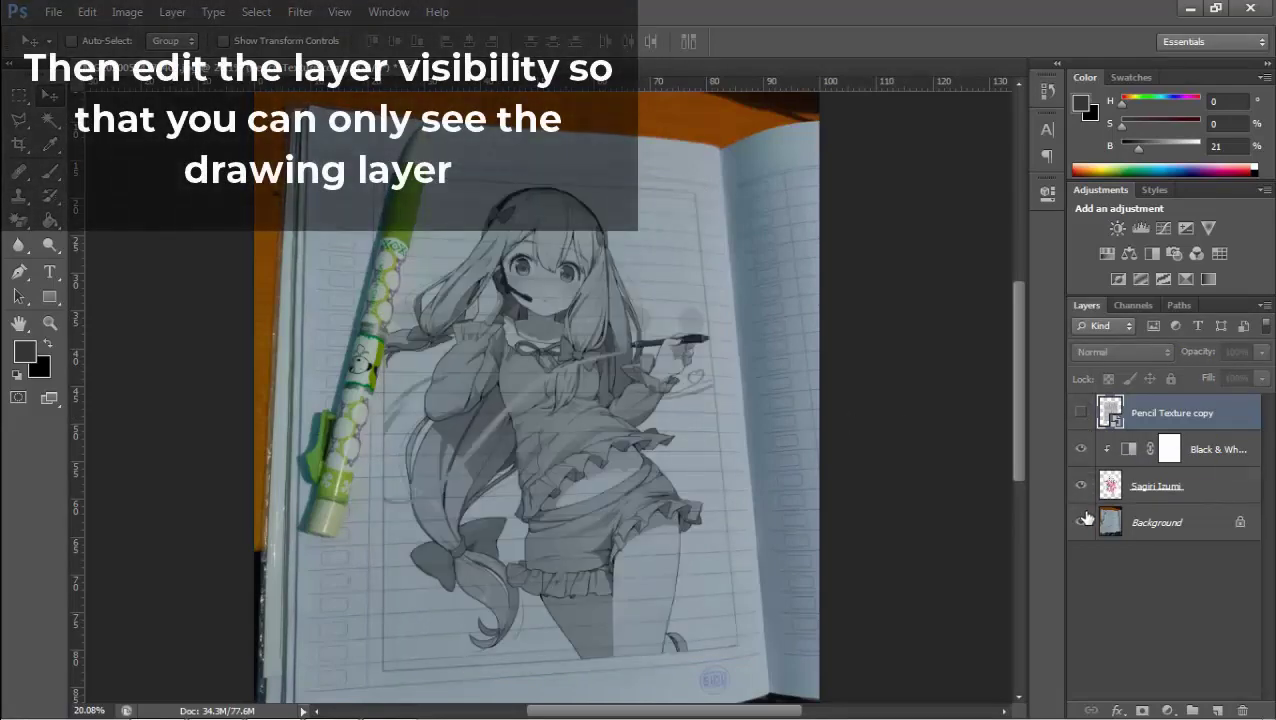
{"action": "left_click", "coordinate": [1081, 521]}
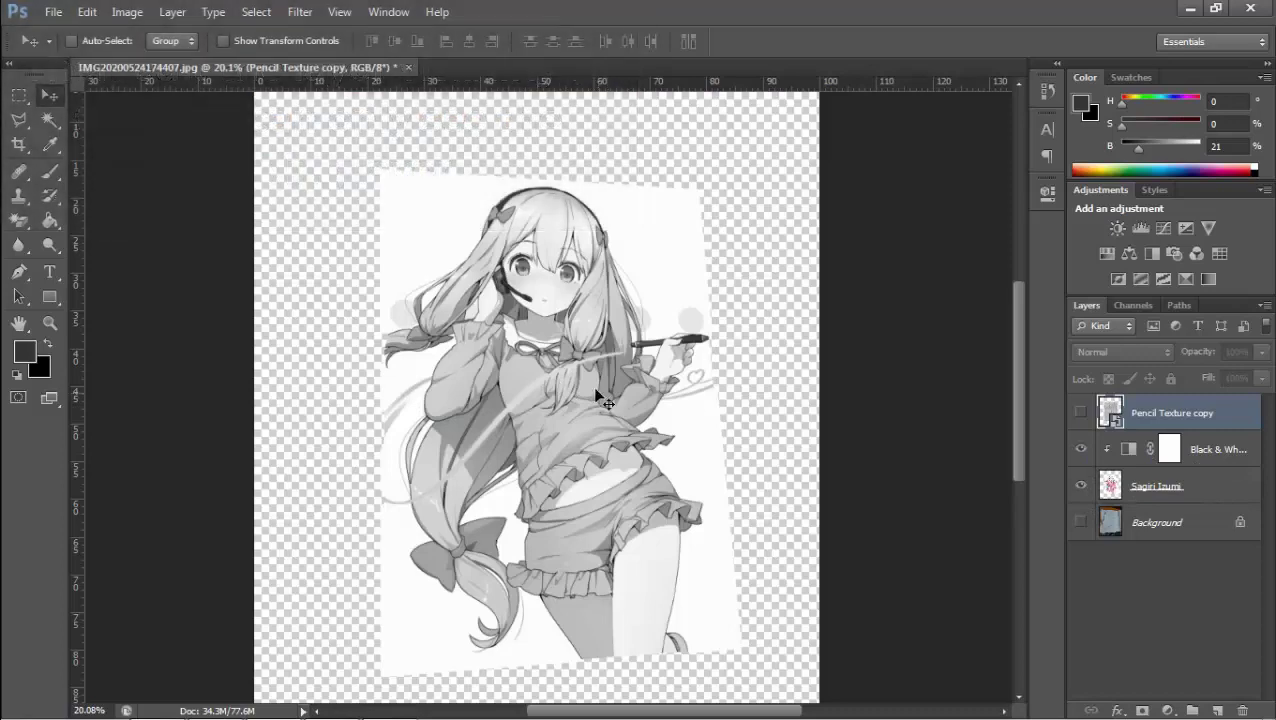
{"action": "scroll", "coordinate": [410, 255], "scroll_direction": "up", "scroll_amount": 2}
{"action": "scroll", "coordinate": [425, 248], "scroll_direction": "up", "scroll_amount": 2}
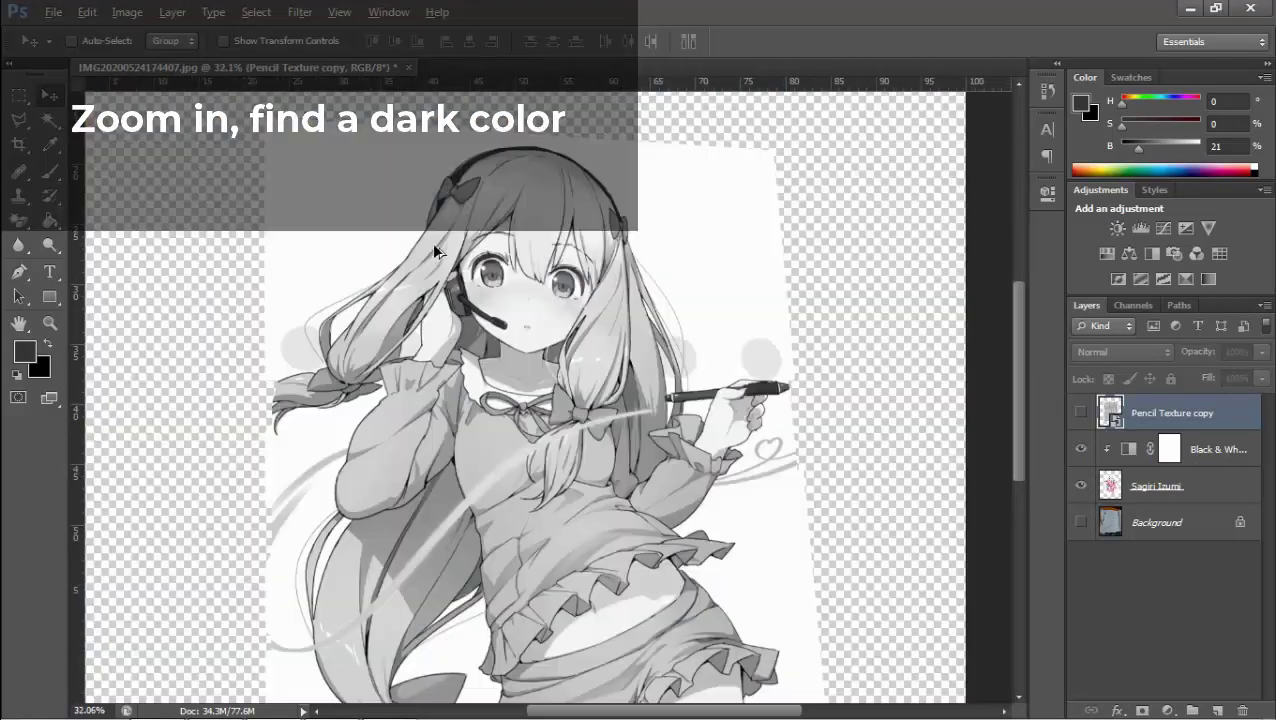
{"action": "scroll", "coordinate": [440, 255], "scroll_direction": "up", "scroll_amount": 1}
{"action": "scroll", "coordinate": [446, 261], "scroll_direction": "up", "scroll_amount": 1}
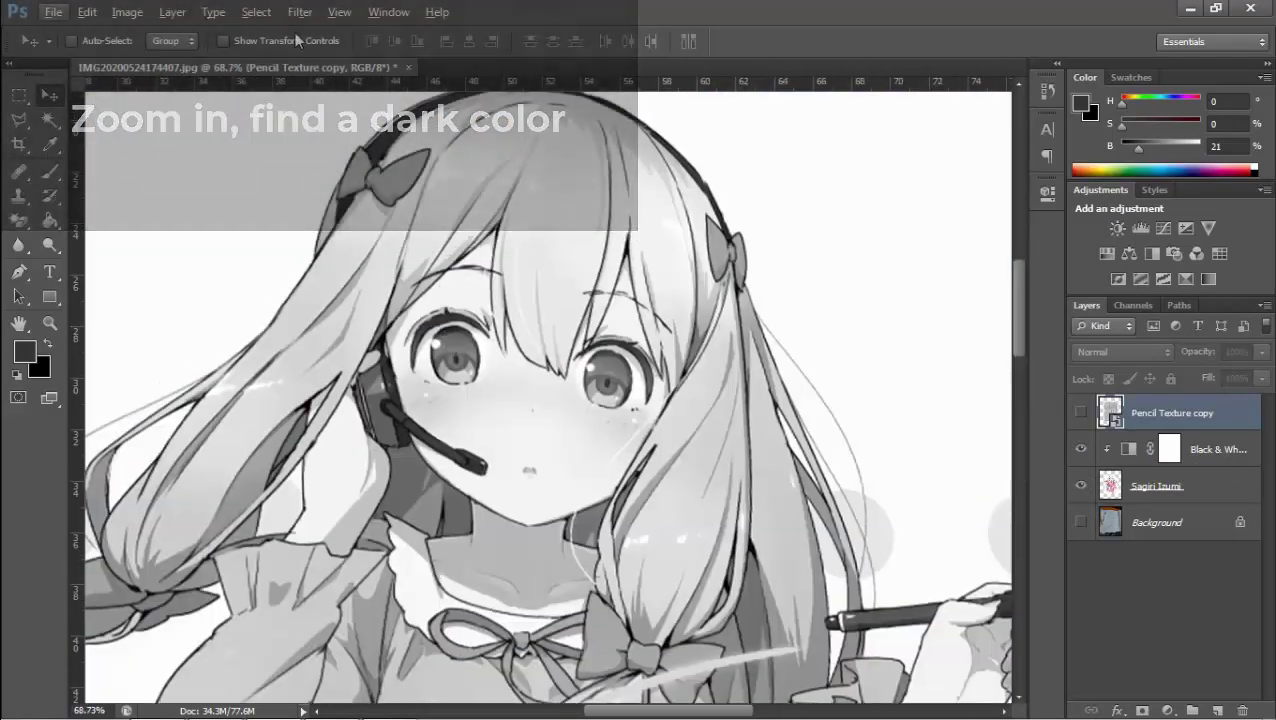
{"action": "left_click", "coordinate": [300, 12]}
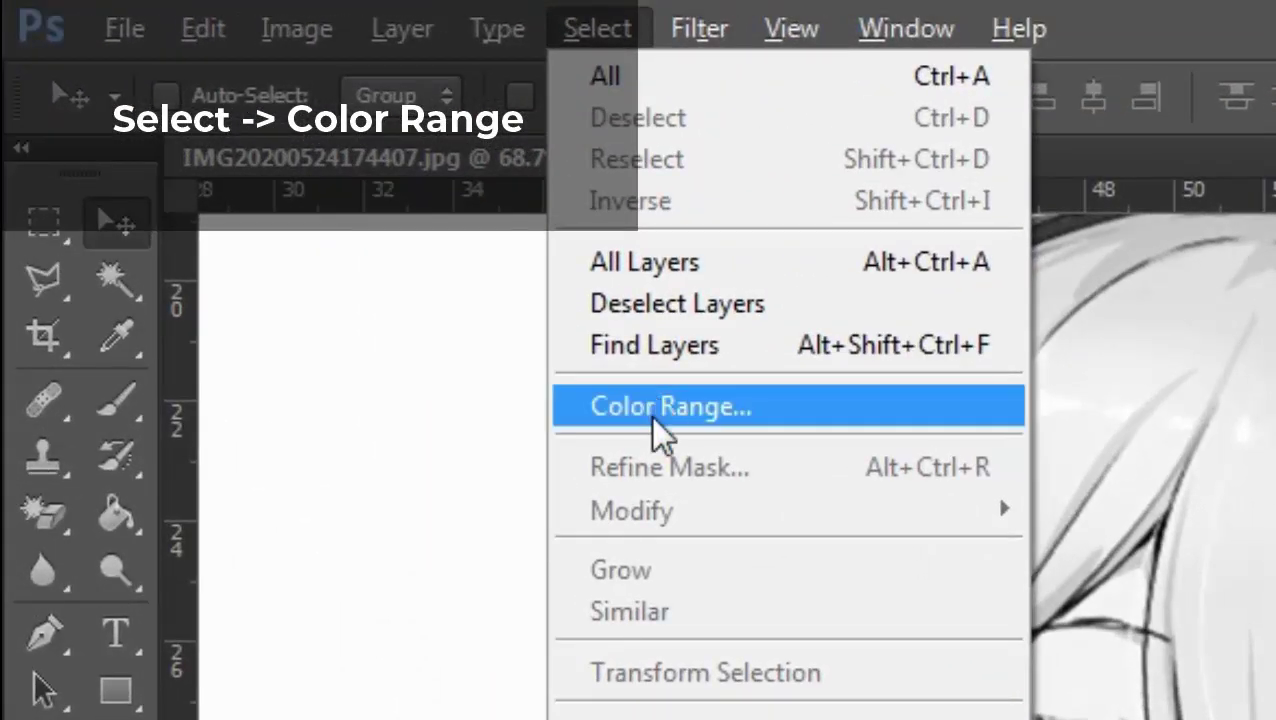
Select the drawing by Color Range at Fuzziness 200, sampling dark tones near the eye to exclude the white background.
{"action": "left_click", "coordinate": [652, 418]}
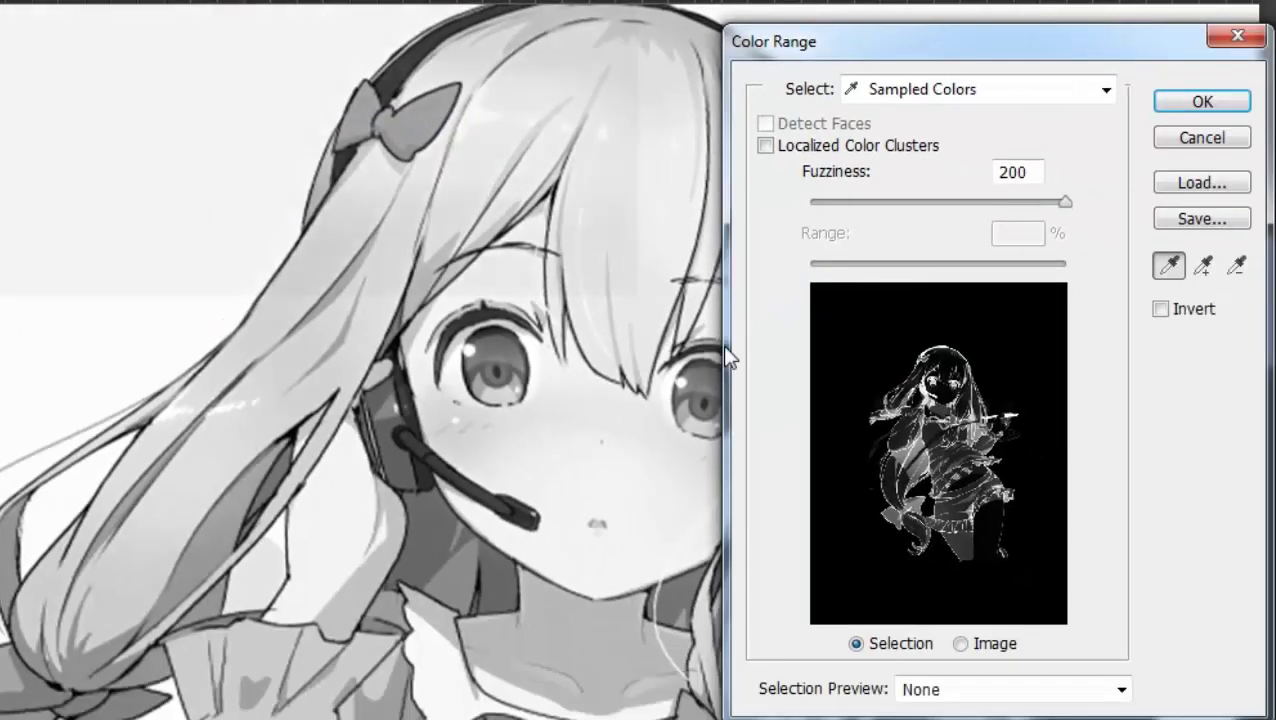
{"action": "left_click", "coordinate": [506, 351]}
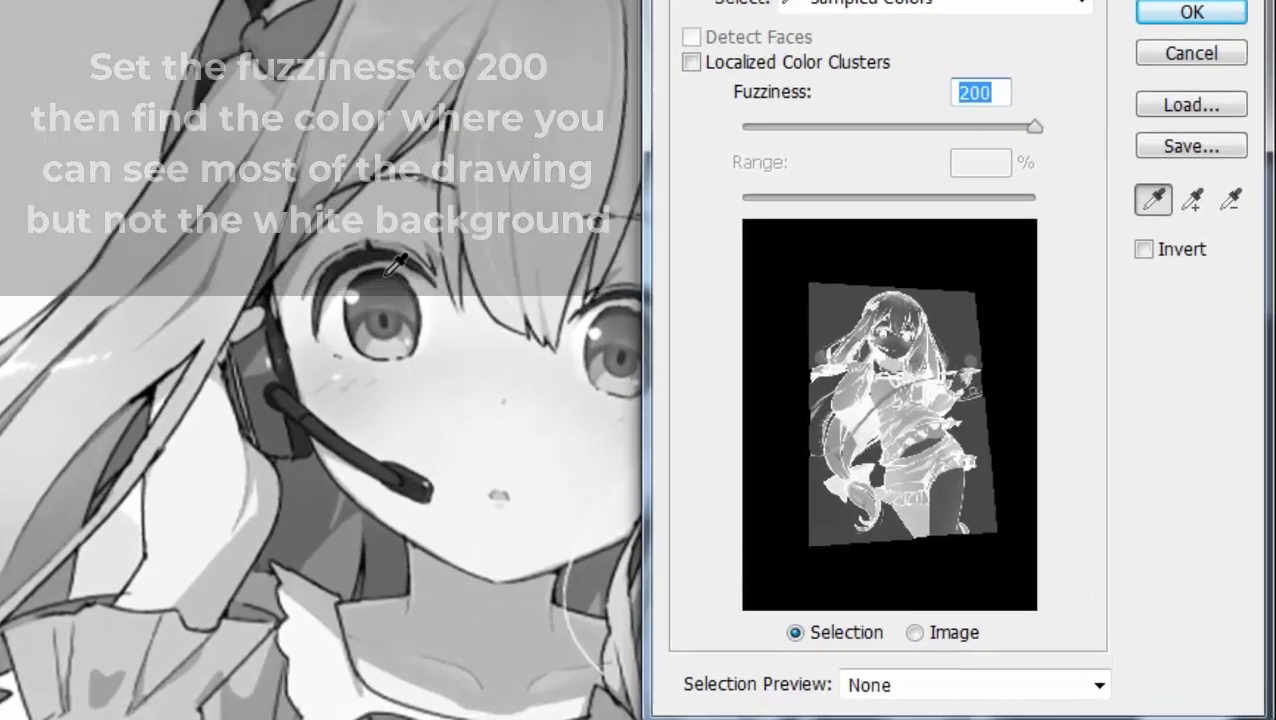
{"action": "left_click", "coordinate": [497, 332]}
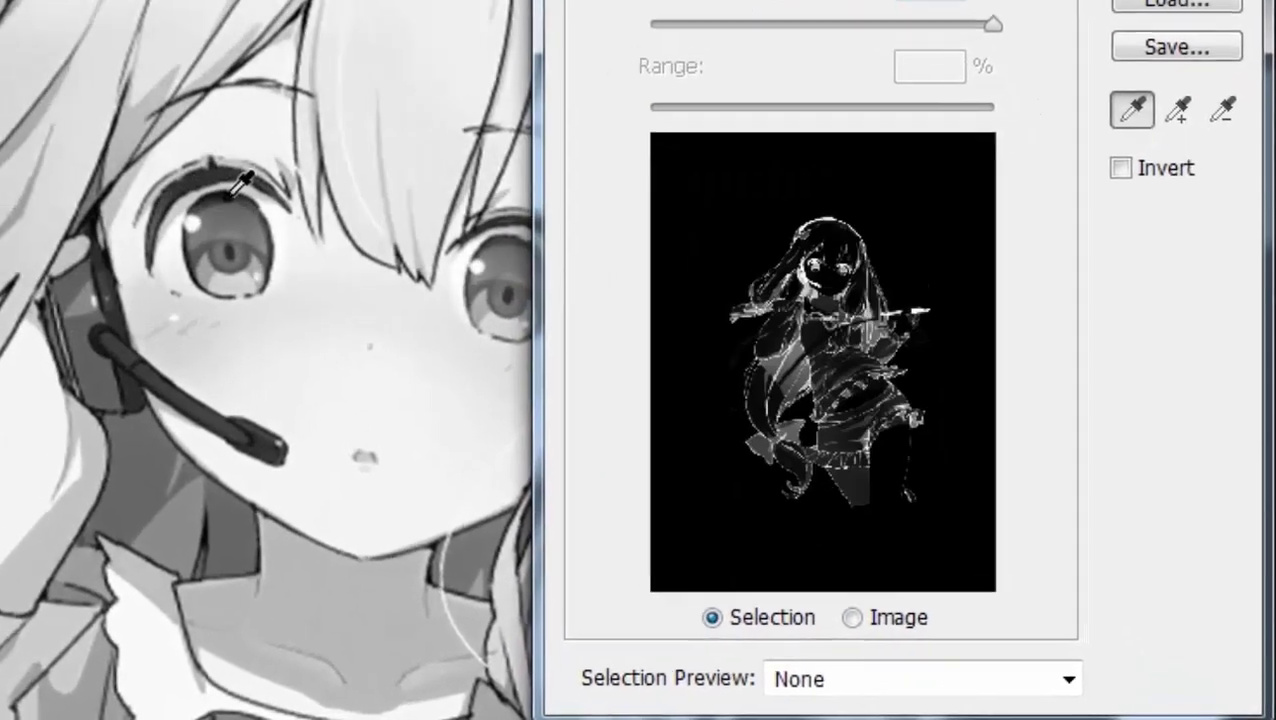
{"action": "left_click", "coordinate": [128, 174]}
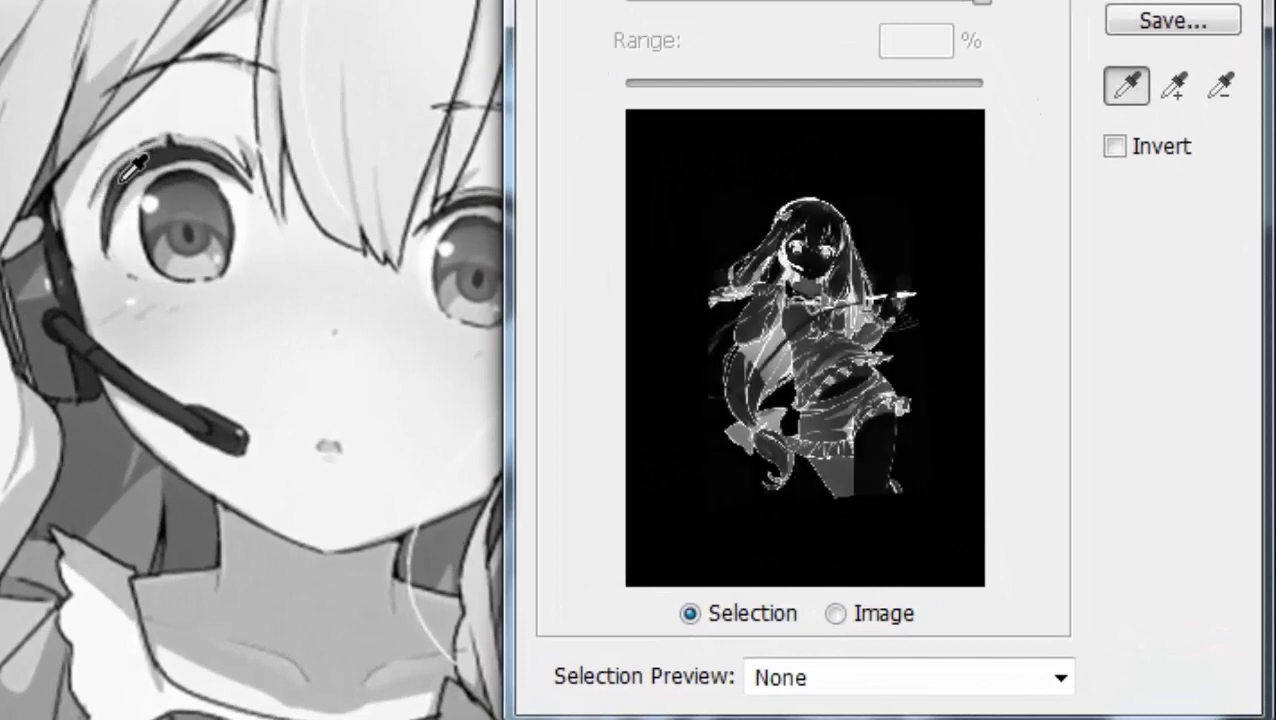
{"action": "left_click", "coordinate": [120, 192]}
{"action": "left_click", "coordinate": [100, 202]}
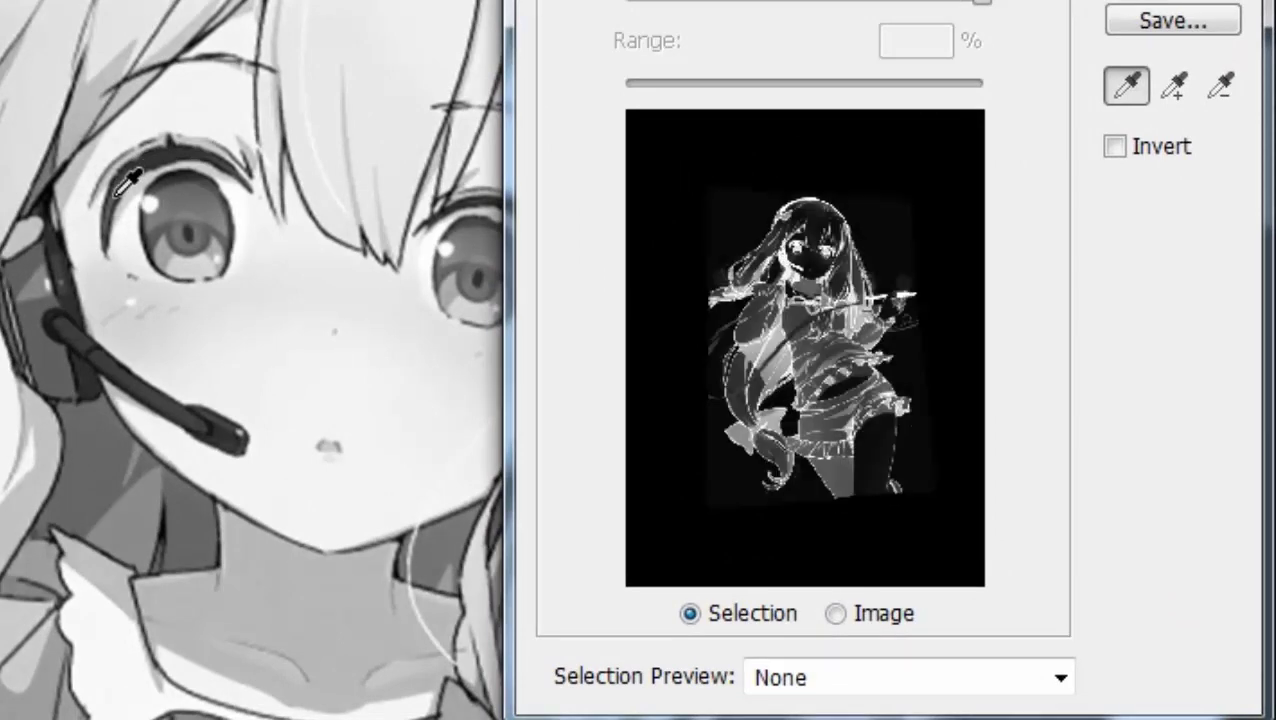
{"action": "left_click", "coordinate": [119, 194]}
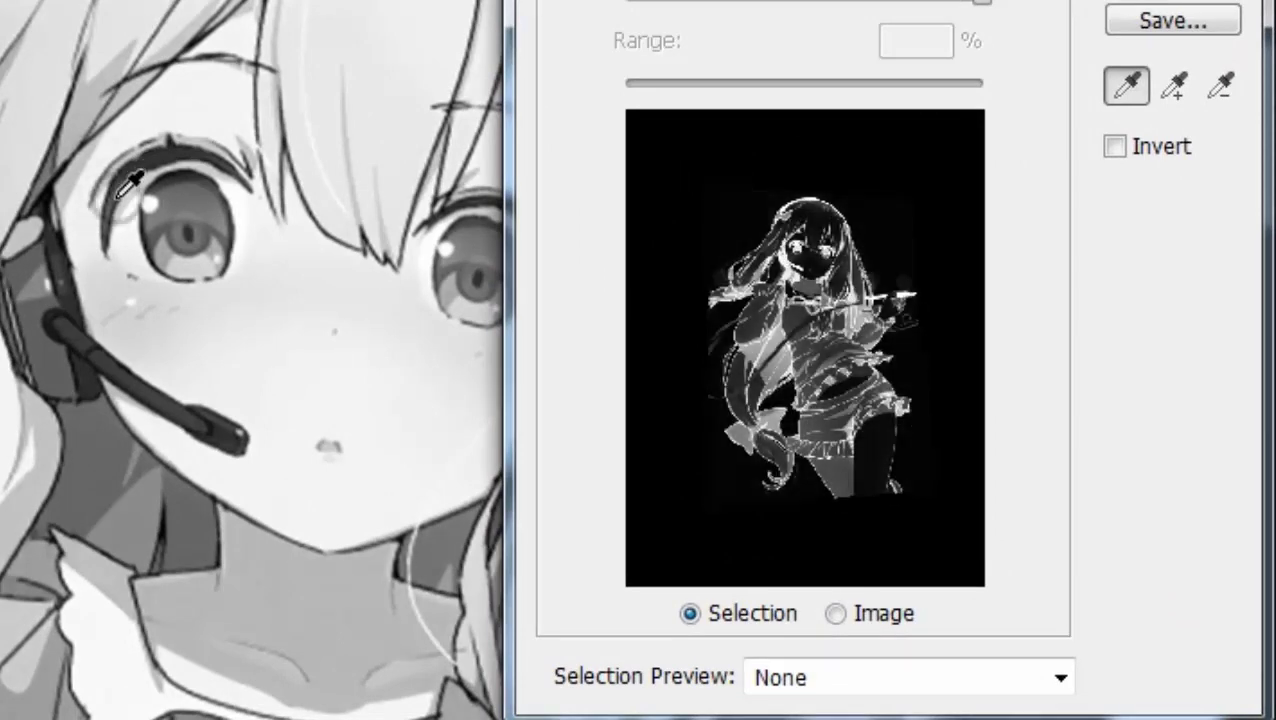
{"action": "left_click", "coordinate": [113, 198]}
{"action": "left_click", "coordinate": [118, 198]}
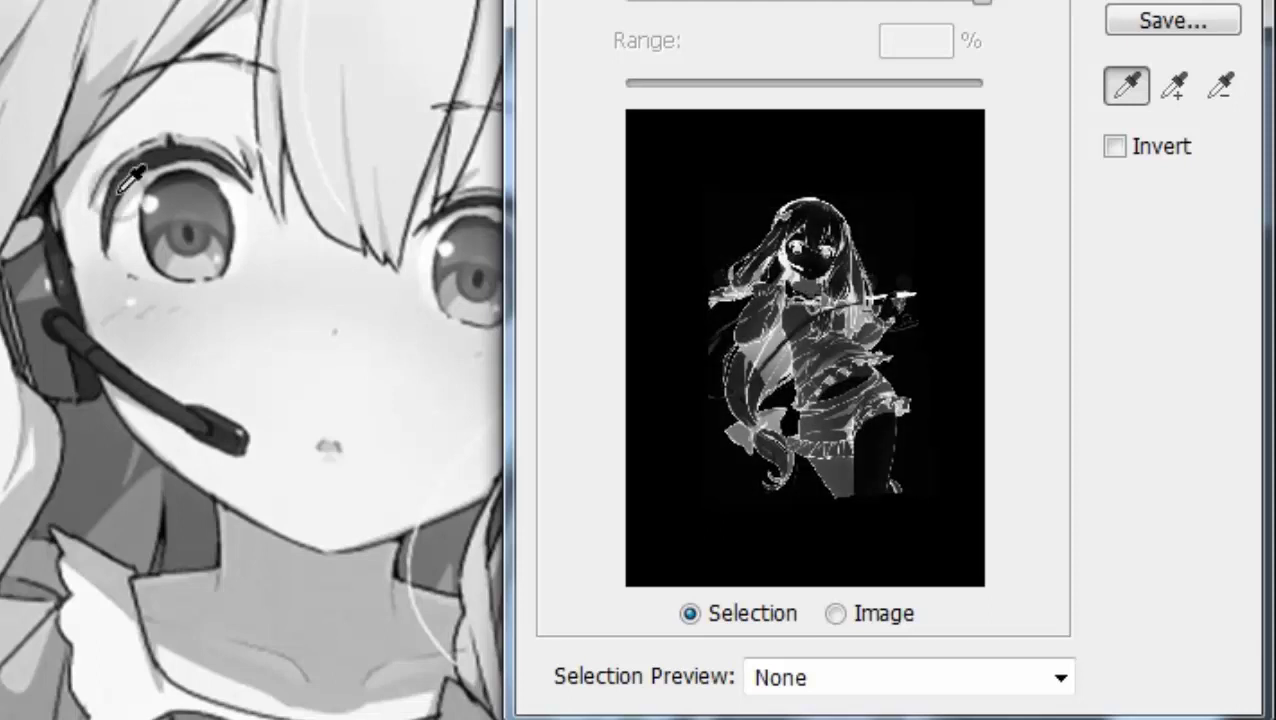
{"action": "left_click", "coordinate": [116, 197]}
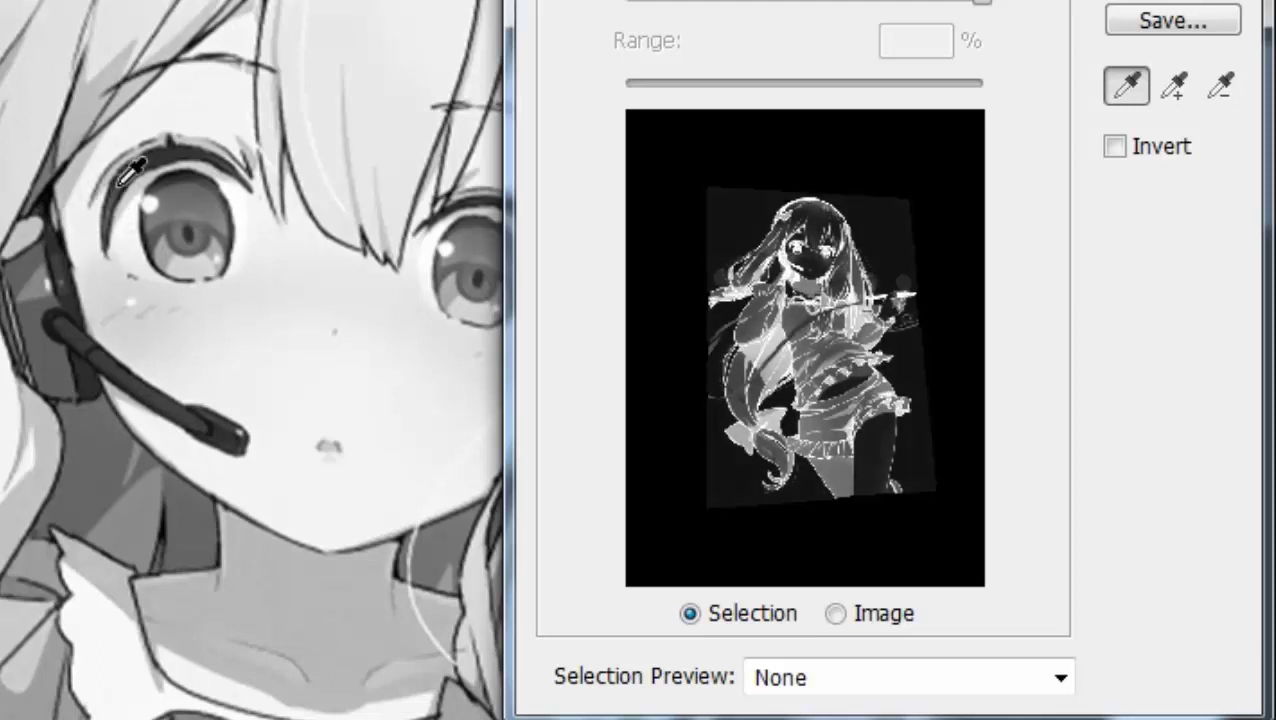
{"action": "left_click", "coordinate": [120, 182]}
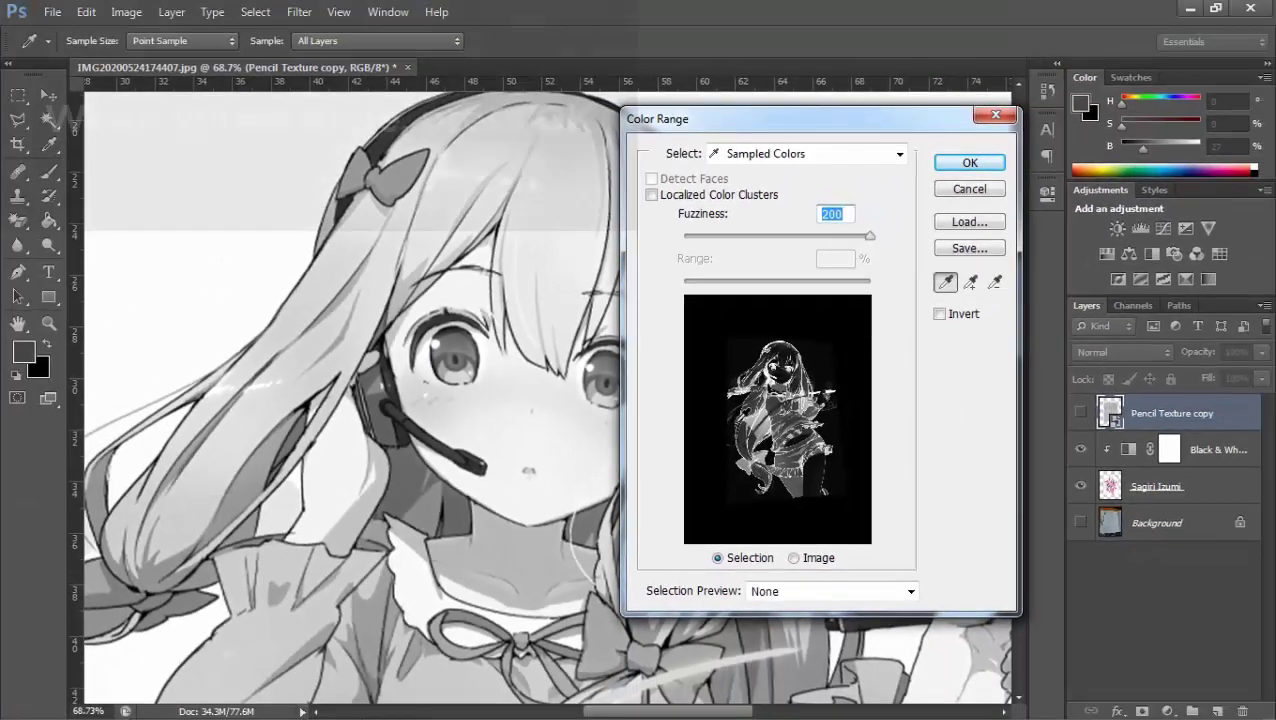
{"action": "left_click", "coordinate": [968, 164]}
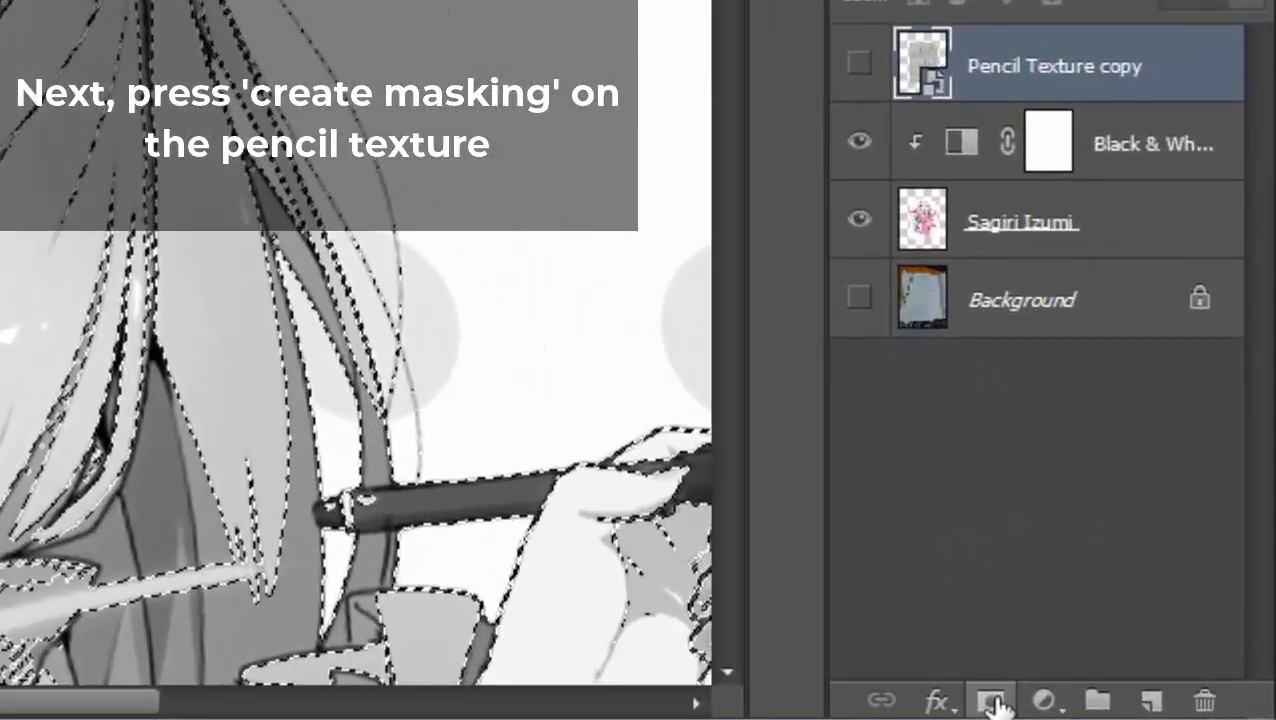
Mask the Pencil Texture copy with the selection, blend it in Multiply, and show the notebook Background layer.
{"action": "left_click", "coordinate": [992, 702]}
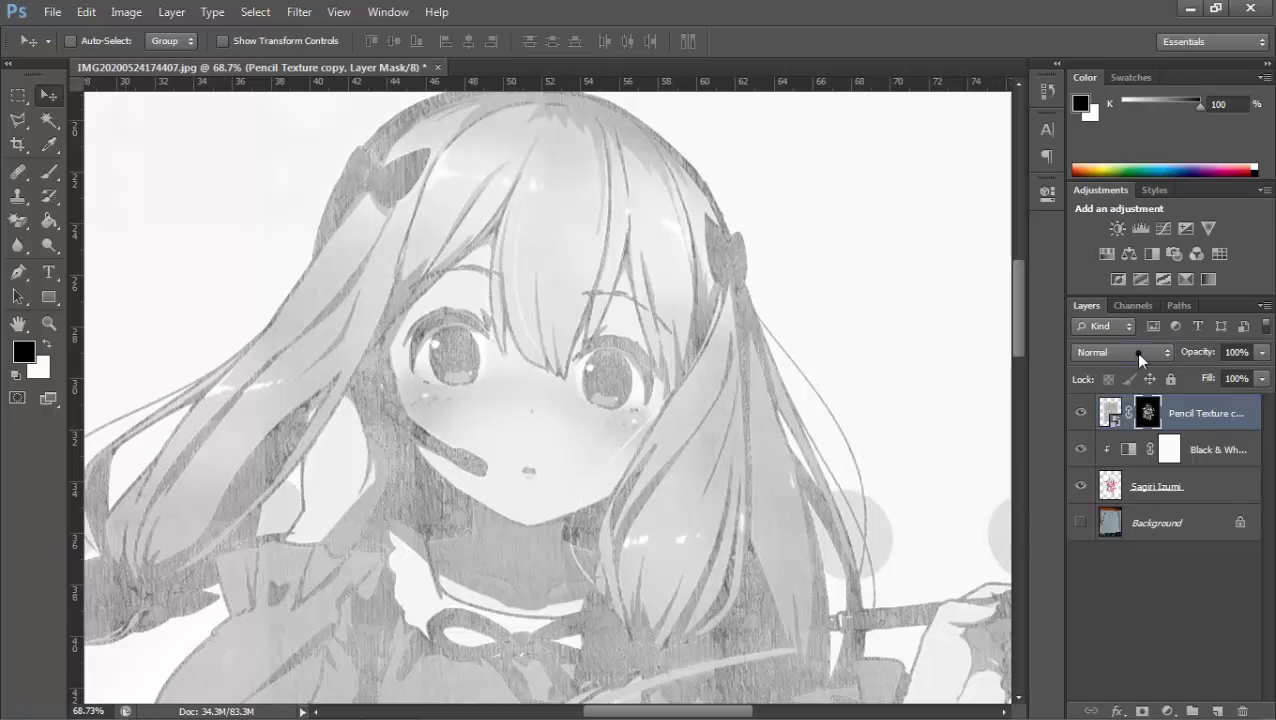
{"action": "left_click", "coordinate": [1134, 352]}
{"action": "left_click", "coordinate": [1112, 77]}
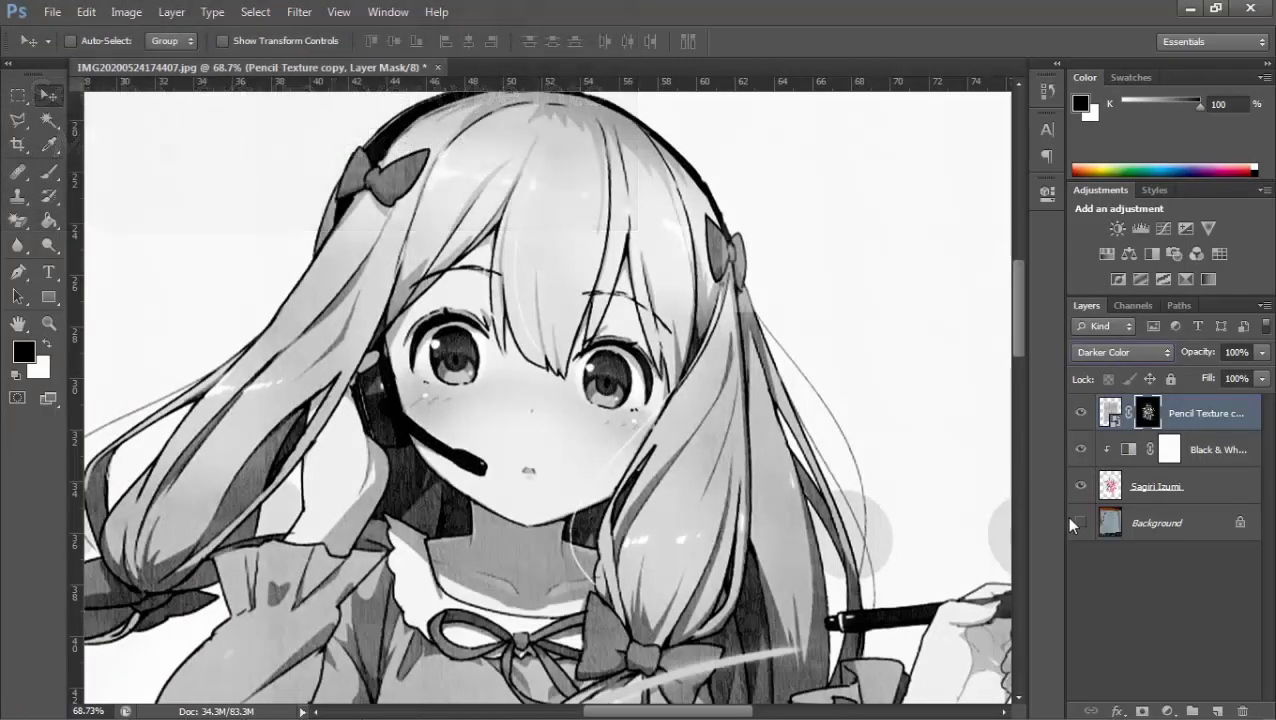
{"action": "left_click", "coordinate": [1122, 352]}
{"action": "left_click", "coordinate": [1090, 68]}
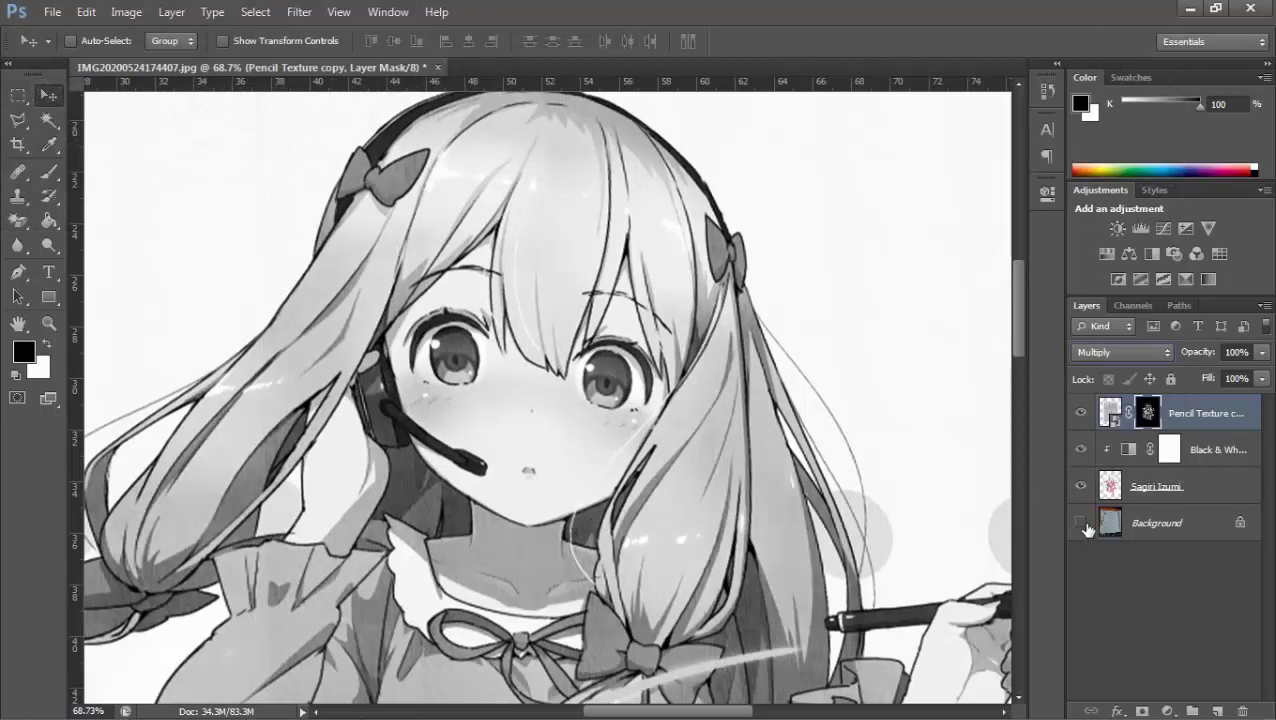
{"action": "left_click", "coordinate": [1081, 523]}
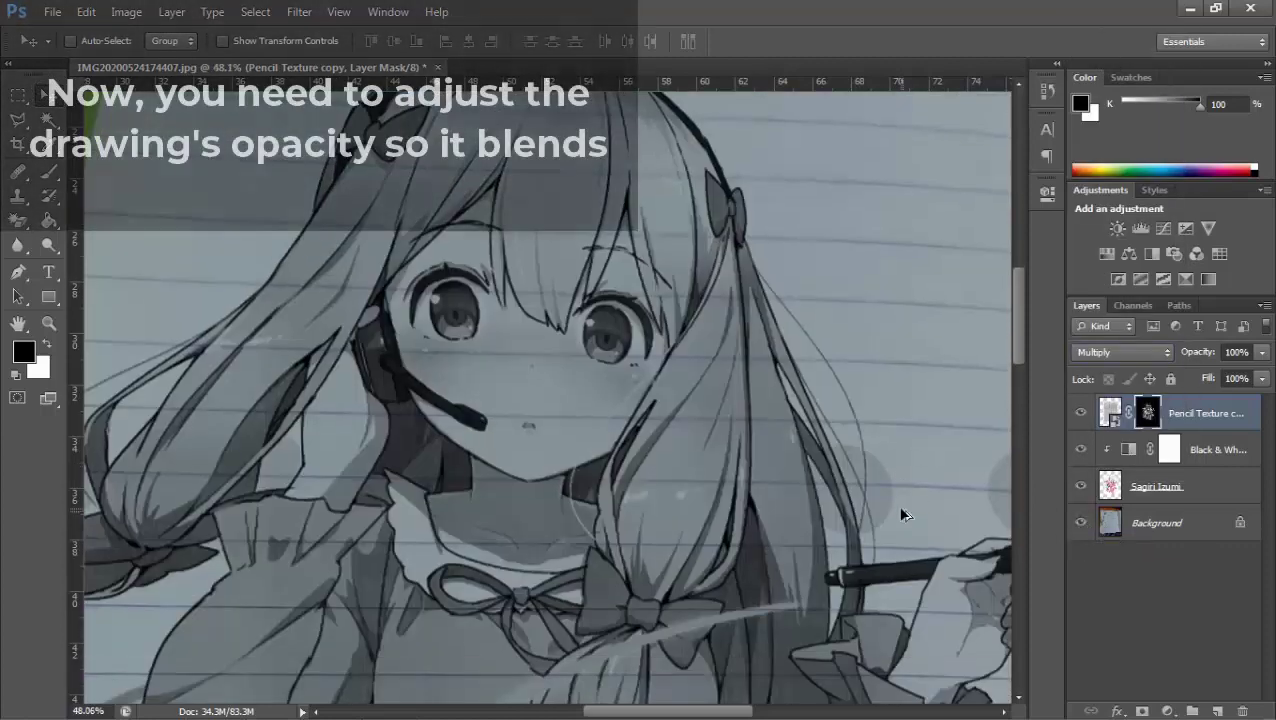
Lower the Sagiri Izumi drawing layer's opacity to about 21%.
{"action": "scroll", "coordinate": [900, 510], "scroll_direction": "down", "scroll_amount": 3}
{"action": "scroll", "coordinate": [899, 508], "scroll_direction": "down", "scroll_amount": 2}
{"action": "left_click", "coordinate": [1160, 488]}
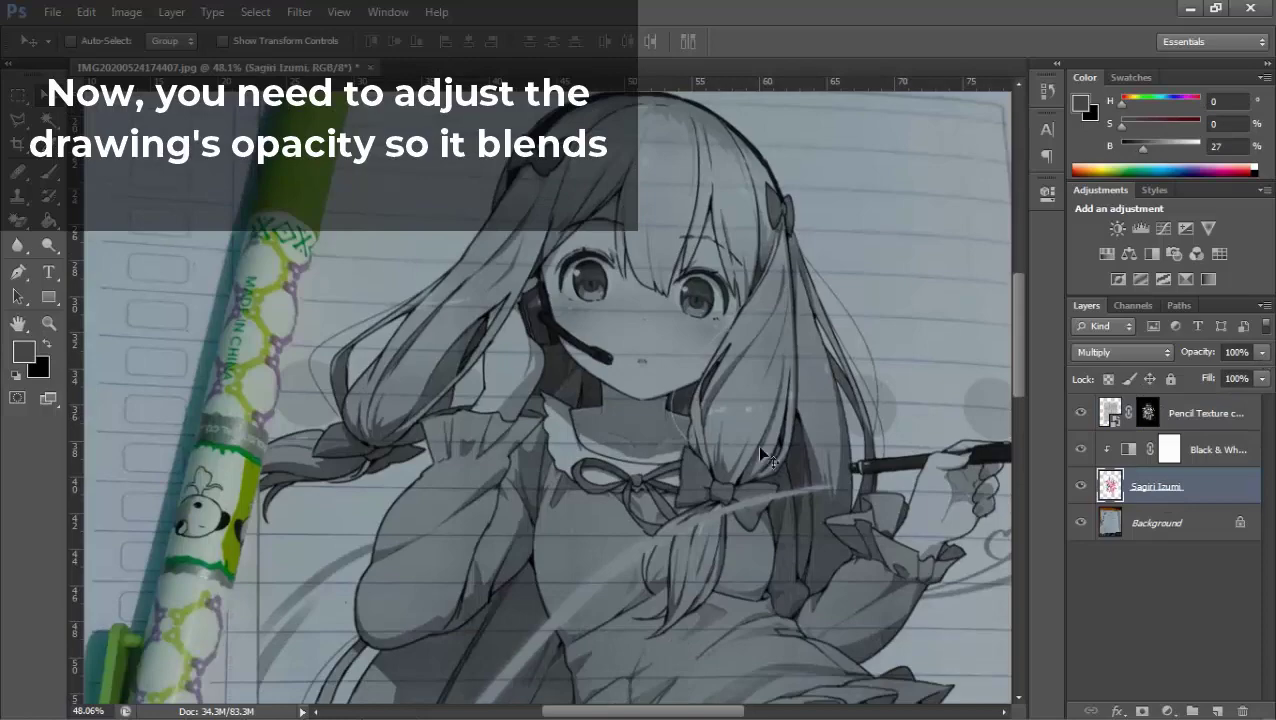
{"action": "scroll", "coordinate": [649, 655], "scroll_direction": "up", "scroll_amount": 3}
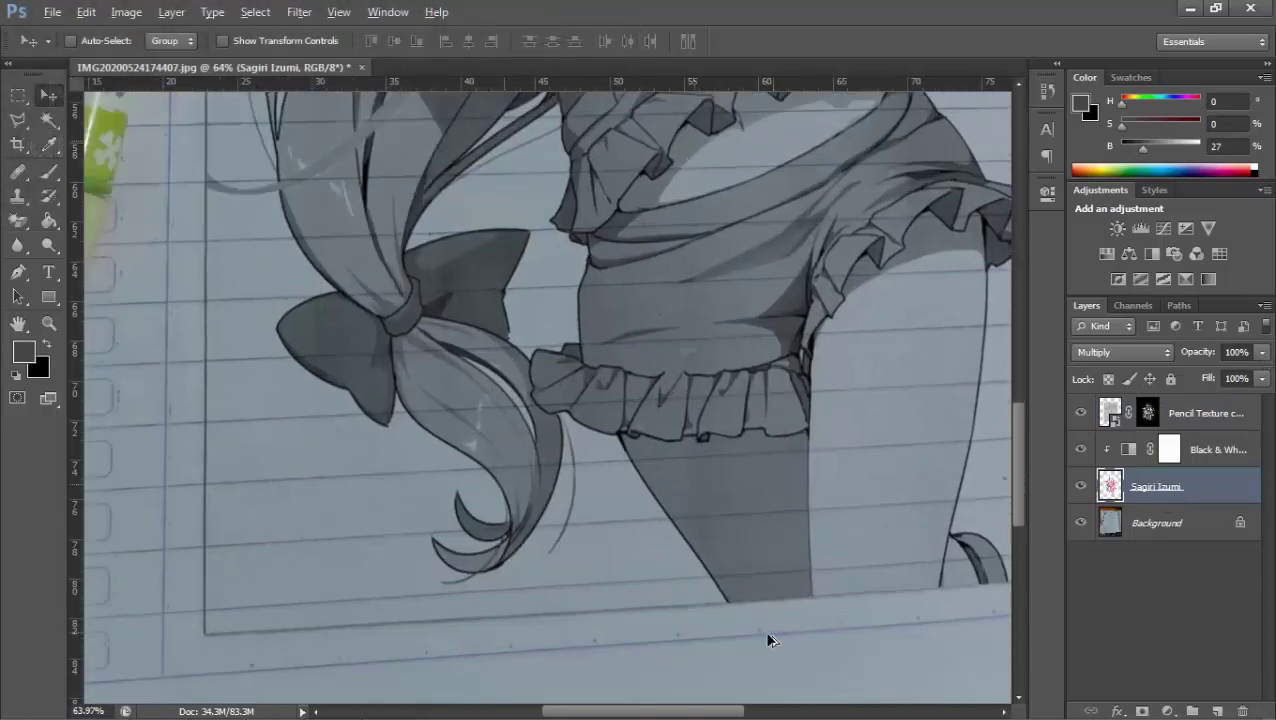
{"action": "scroll", "coordinate": [768, 633], "scroll_direction": "up", "scroll_amount": 2}
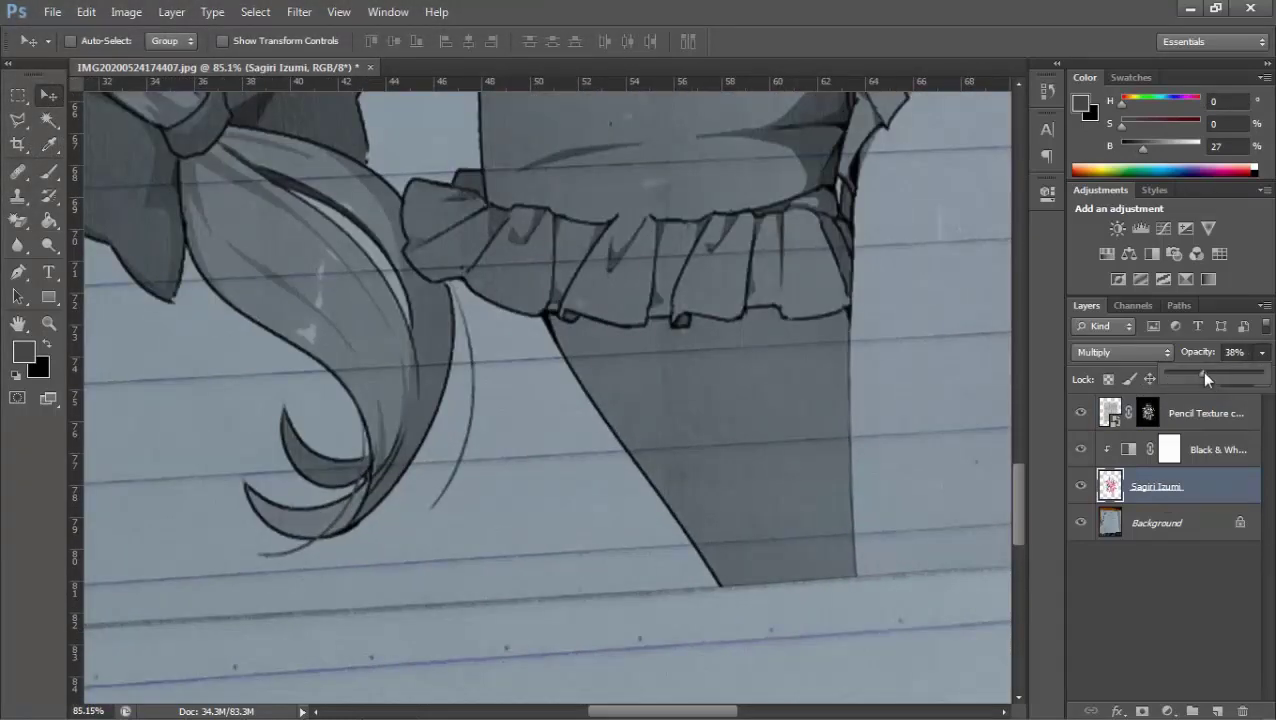
{"action": "left_click_drag", "start_coordinate": [1203, 376], "coordinate": [1197, 376]}
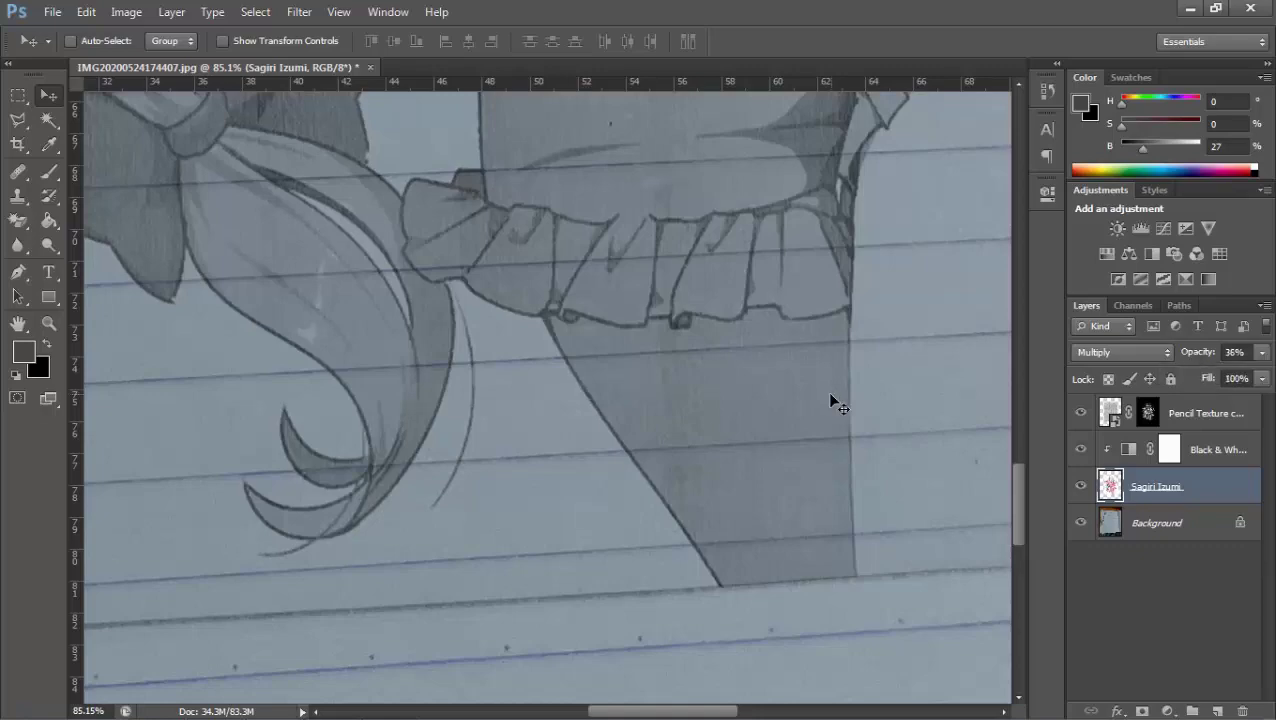
{"action": "scroll", "coordinate": [826, 391], "scroll_direction": "down", "scroll_amount": 5}
{"action": "scroll", "coordinate": [760, 350], "scroll_direction": "up", "scroll_amount": 2}
{"action": "scroll", "coordinate": [699, 357], "scroll_direction": "down", "scroll_amount": 2}
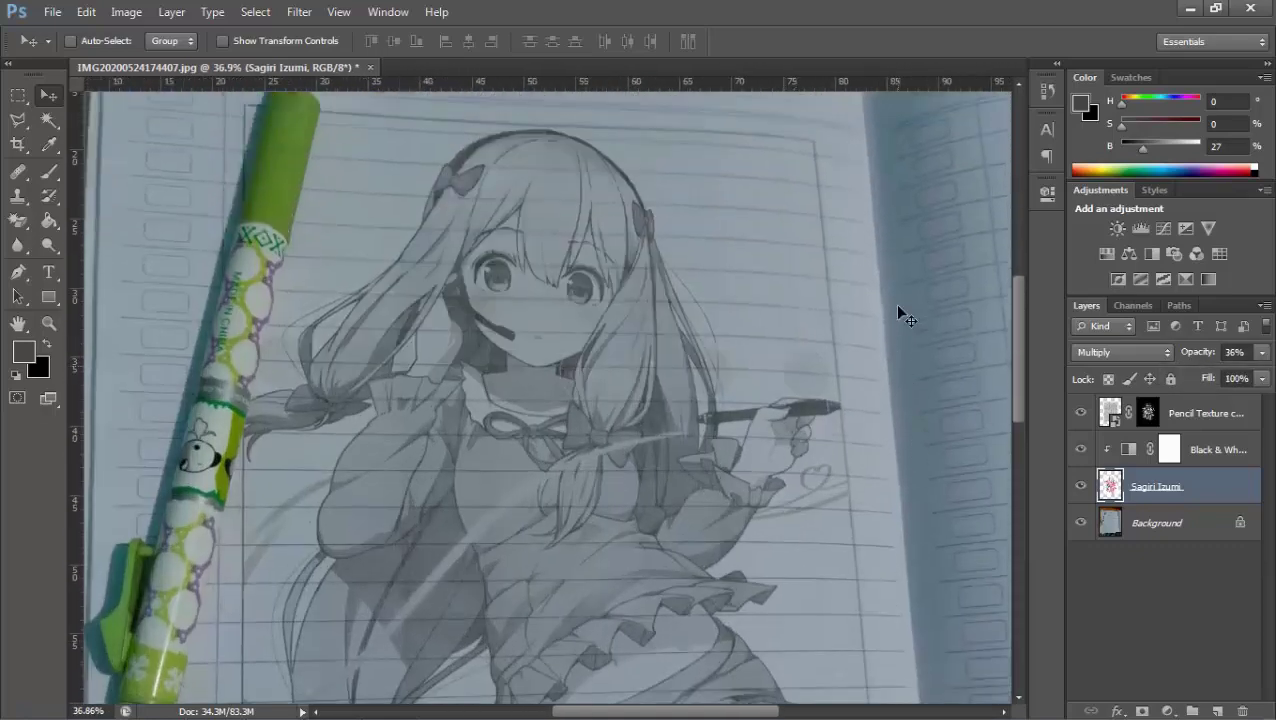
{"action": "left_click", "coordinate": [1262, 352]}
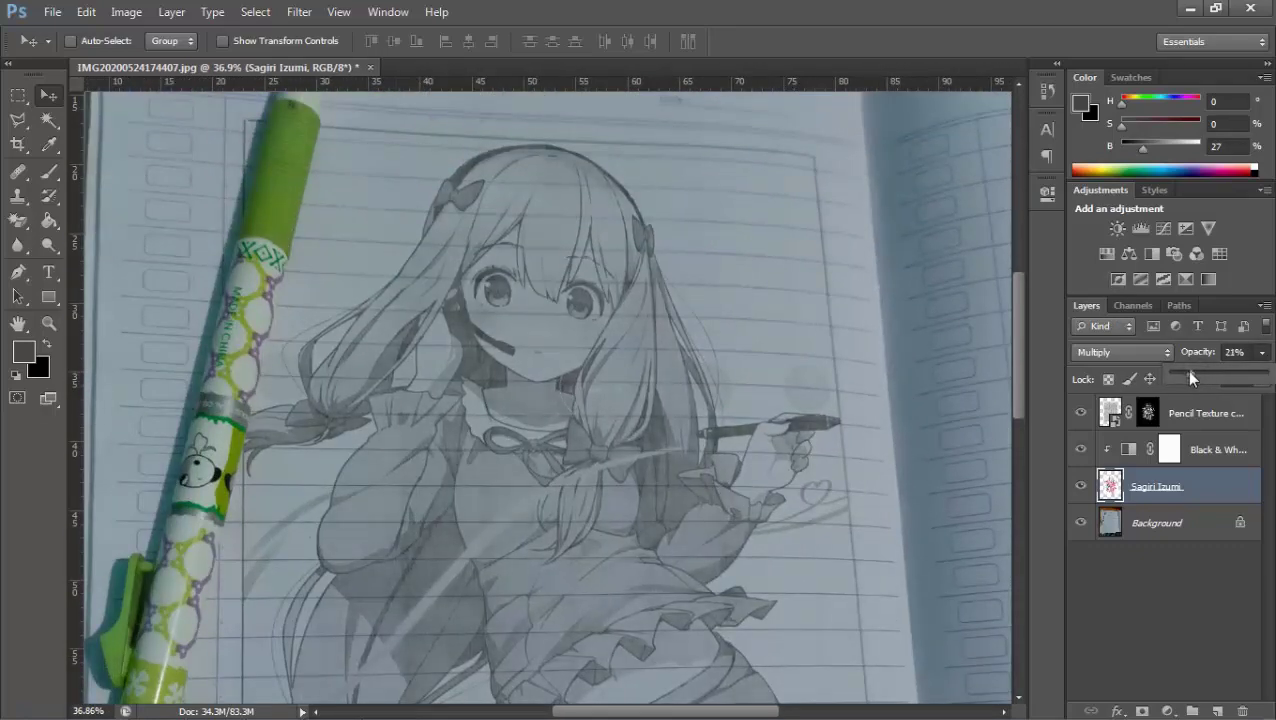
Raise the Pencil Texture copy layer's opacity to 81%.
{"action": "left_click", "coordinate": [1200, 413]}
{"action": "left_click_drag", "start_coordinate": [1262, 352], "coordinate": [1240, 378]}
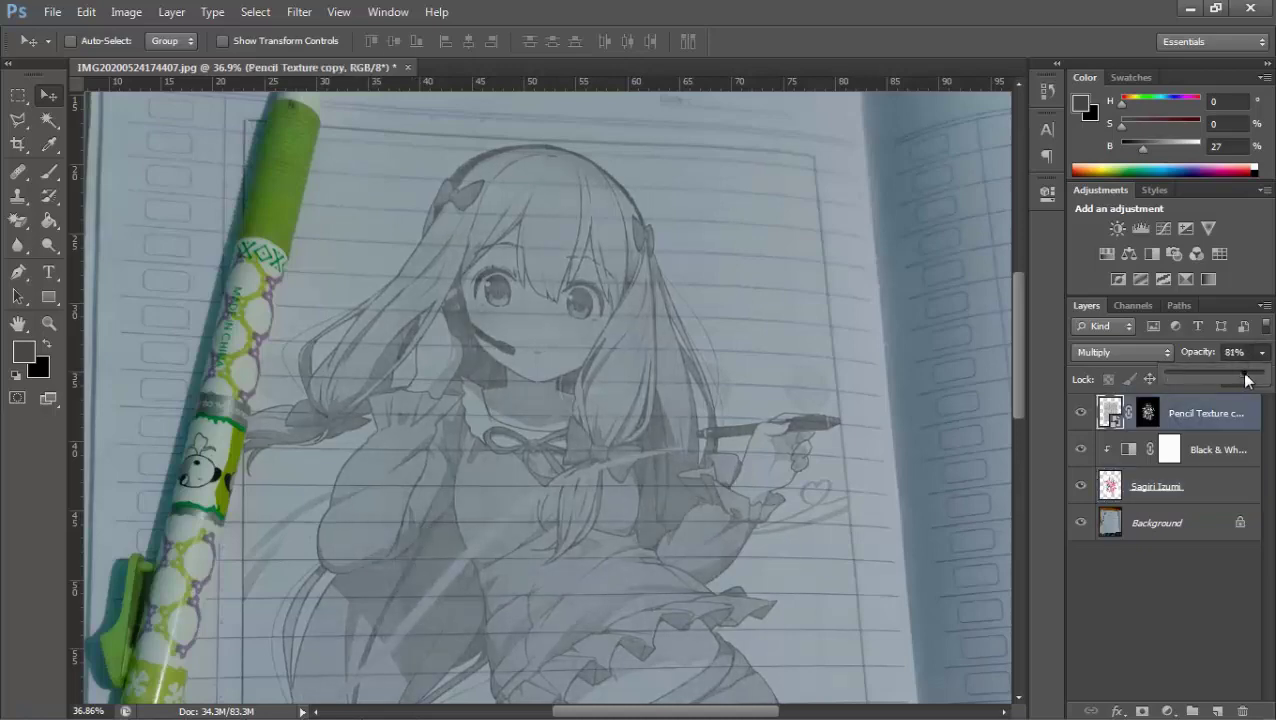
{"action": "scroll", "coordinate": [921, 402], "scroll_direction": "down", "scroll_amount": 1}
{"action": "scroll", "coordinate": [921, 402], "scroll_direction": "down", "scroll_amount": 3}
{"action": "scroll", "coordinate": [916, 408], "scroll_direction": "down", "scroll_amount": 2}
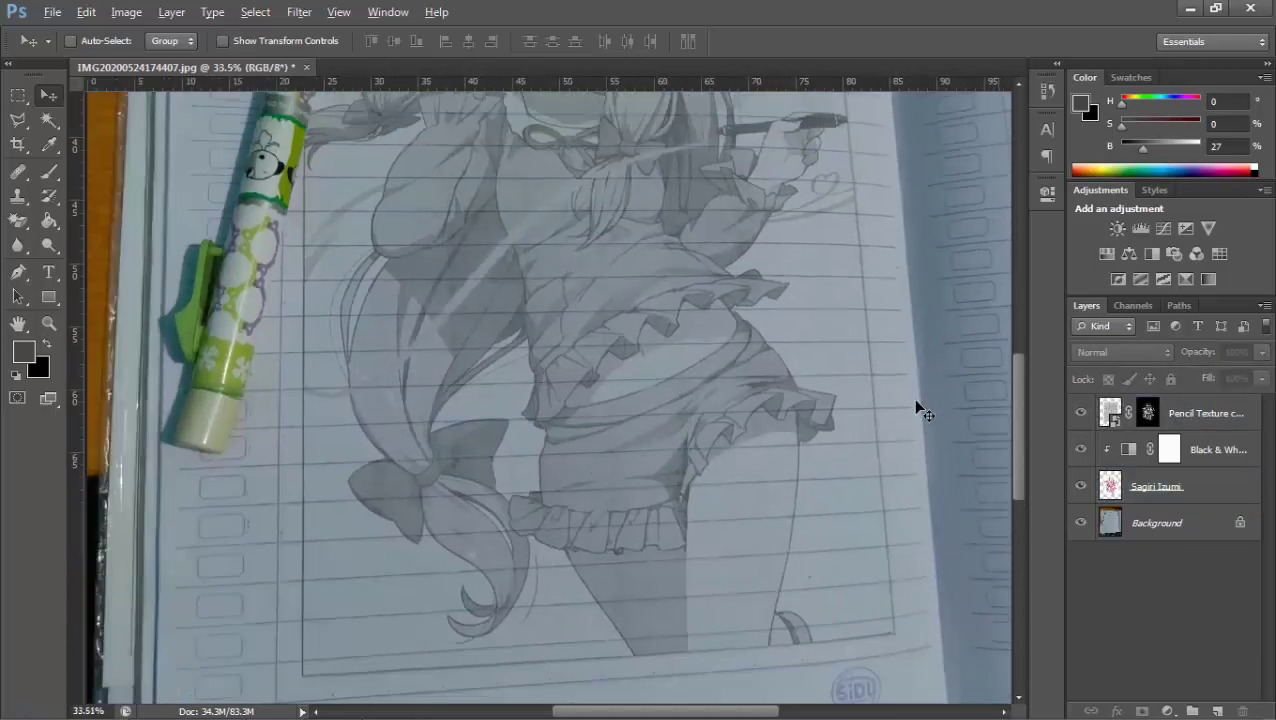
{"action": "scroll", "coordinate": [652, 349], "scroll_direction": "down", "scroll_amount": 4}
{"action": "scroll", "coordinate": [531, 302], "scroll_direction": "up", "scroll_amount": 1}
{"action": "scroll", "coordinate": [533, 302], "scroll_direction": "up", "scroll_amount": 1}
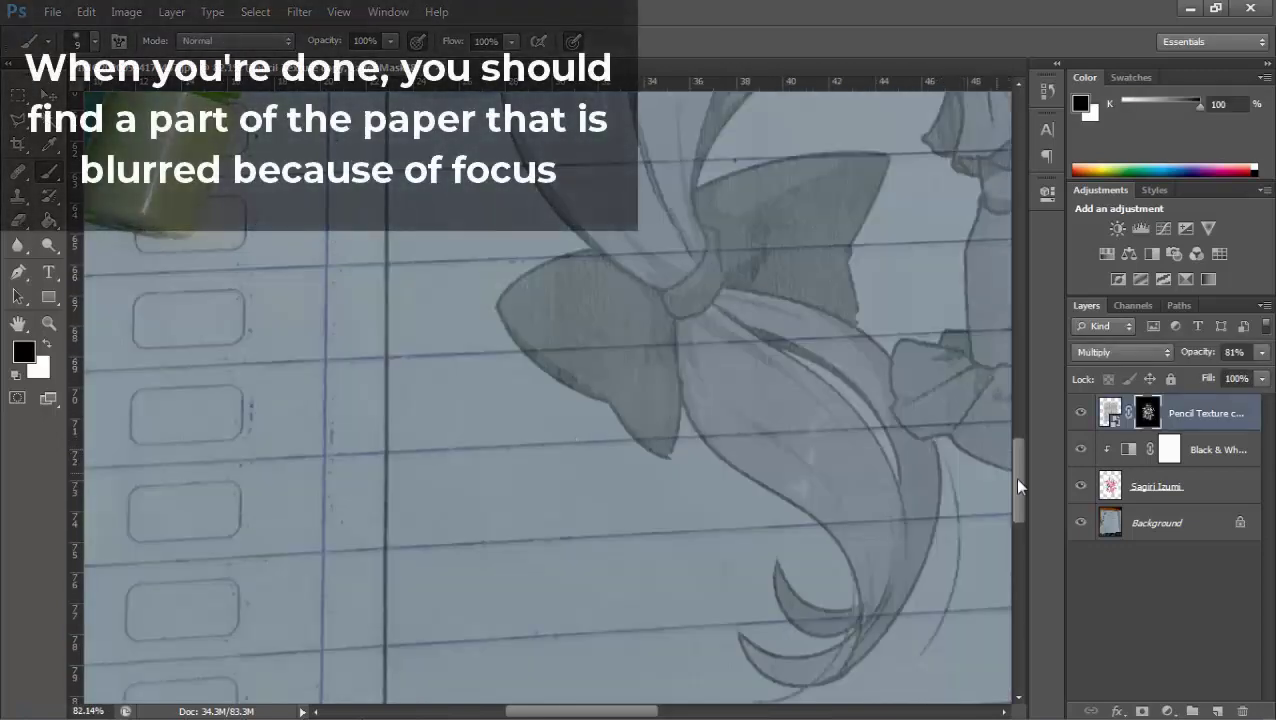
{"action": "left_click_drag", "start_coordinate": [1019, 479], "coordinate": [1007, 249]}
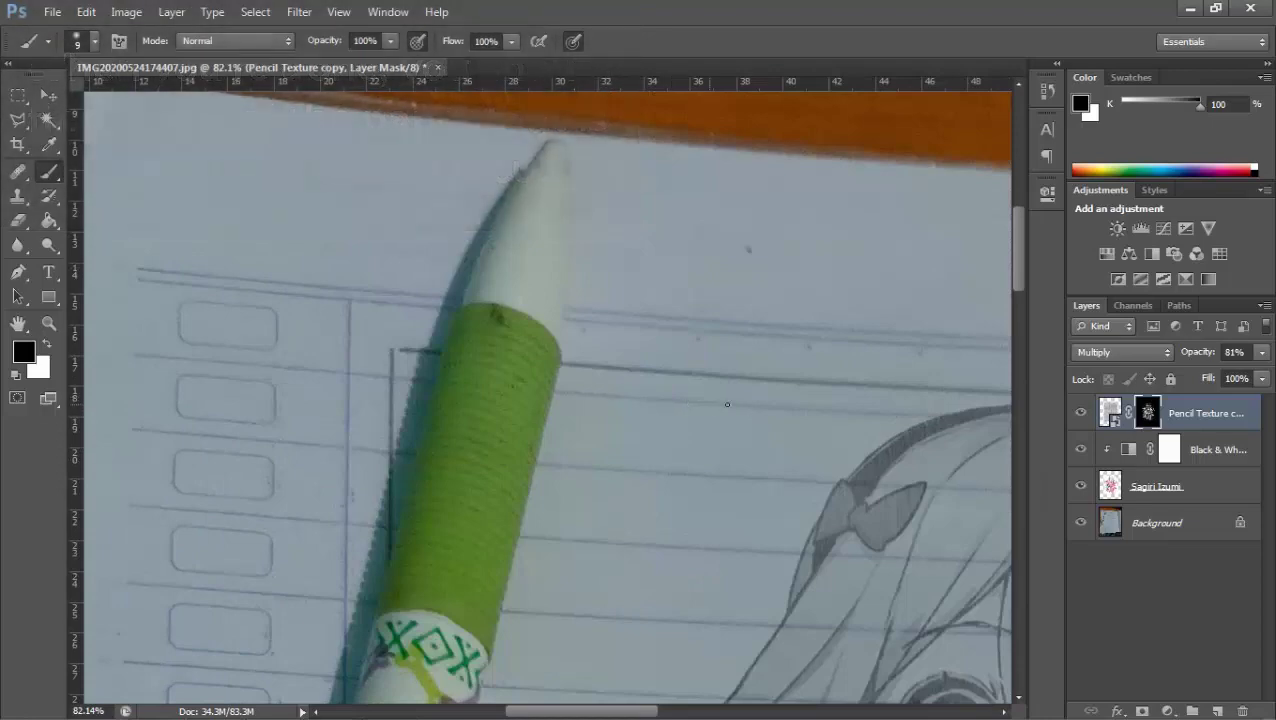
{"action": "scroll", "coordinate": [803, 397], "scroll_direction": "down", "scroll_amount": 2}
{"action": "scroll", "coordinate": [635, 407], "scroll_direction": "down", "scroll_amount": 2}
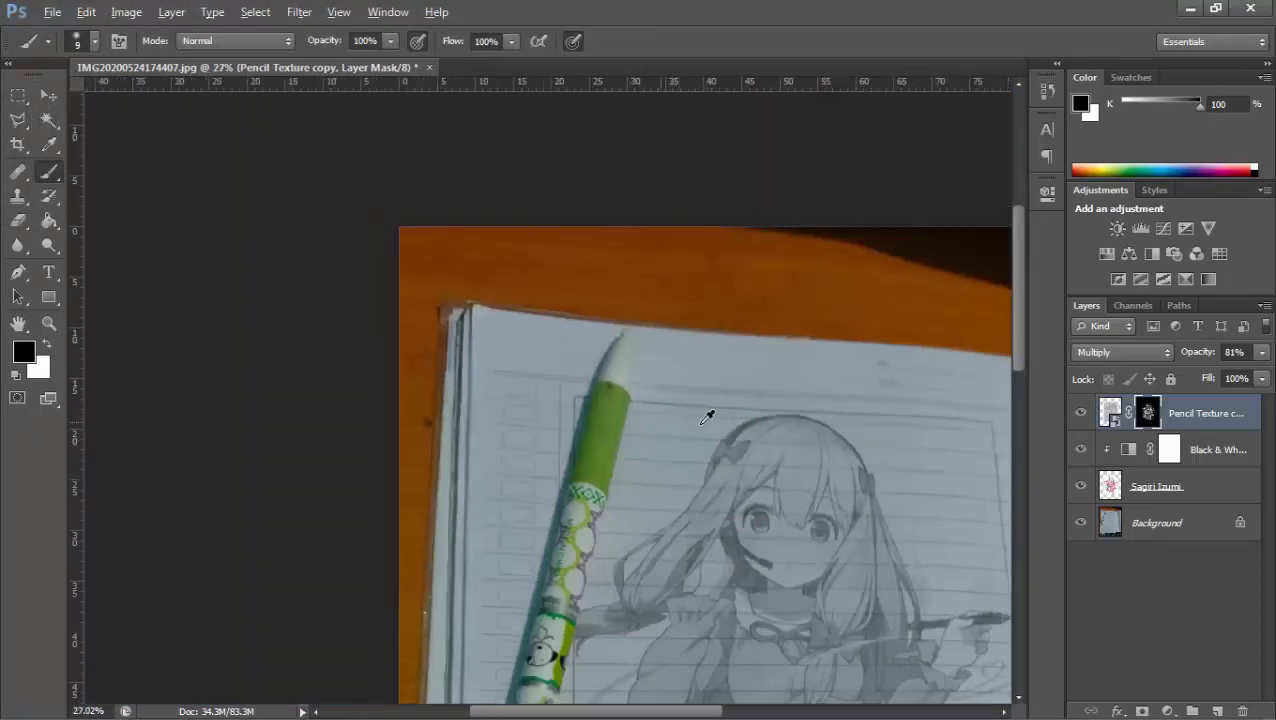
{"action": "scroll", "coordinate": [709, 416], "scroll_direction": "down", "scroll_amount": 1}
{"action": "scroll", "coordinate": [937, 527], "scroll_direction": "down", "scroll_amount": 1}
{"action": "scroll", "coordinate": [700, 420], "scroll_direction": "up", "scroll_amount": 1}
{"action": "scroll", "coordinate": [561, 265], "scroll_direction": "up", "scroll_amount": 1}
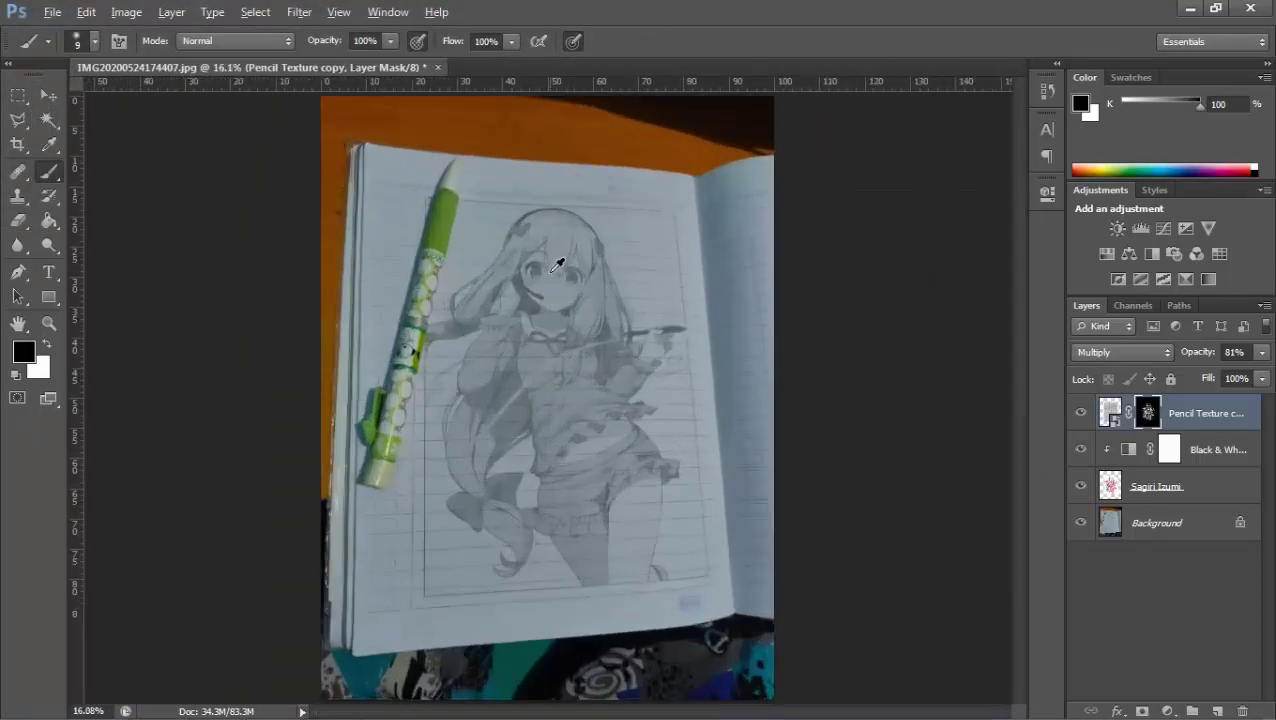
{"action": "scroll", "coordinate": [570, 214], "scroll_direction": "up", "scroll_amount": 2}
{"action": "scroll", "coordinate": [570, 214], "scroll_direction": "up", "scroll_amount": 1}
{"action": "left_click", "coordinate": [1105, 490]}
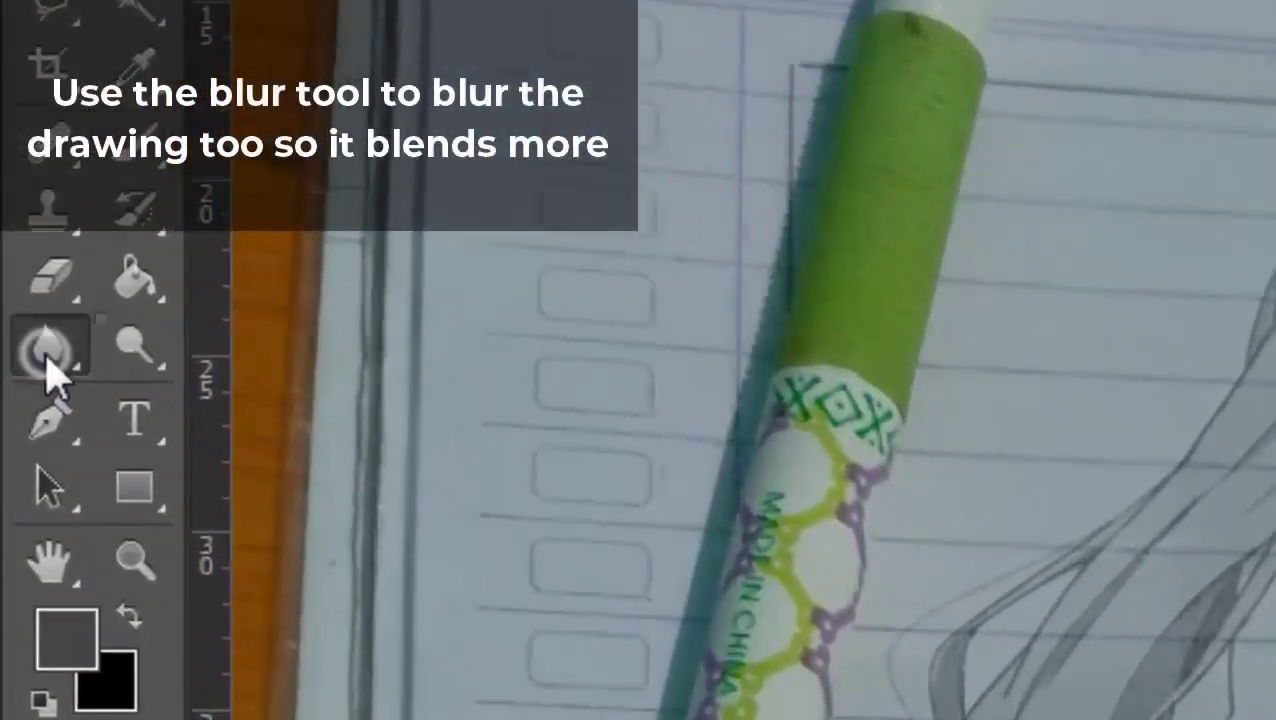
Blur the drawing and the Pencil Texture copy's mask with a size 900 Blur Tool.
{"action": "right_click", "coordinate": [18, 245]}
{"action": "left_click", "coordinate": [250, 337]}
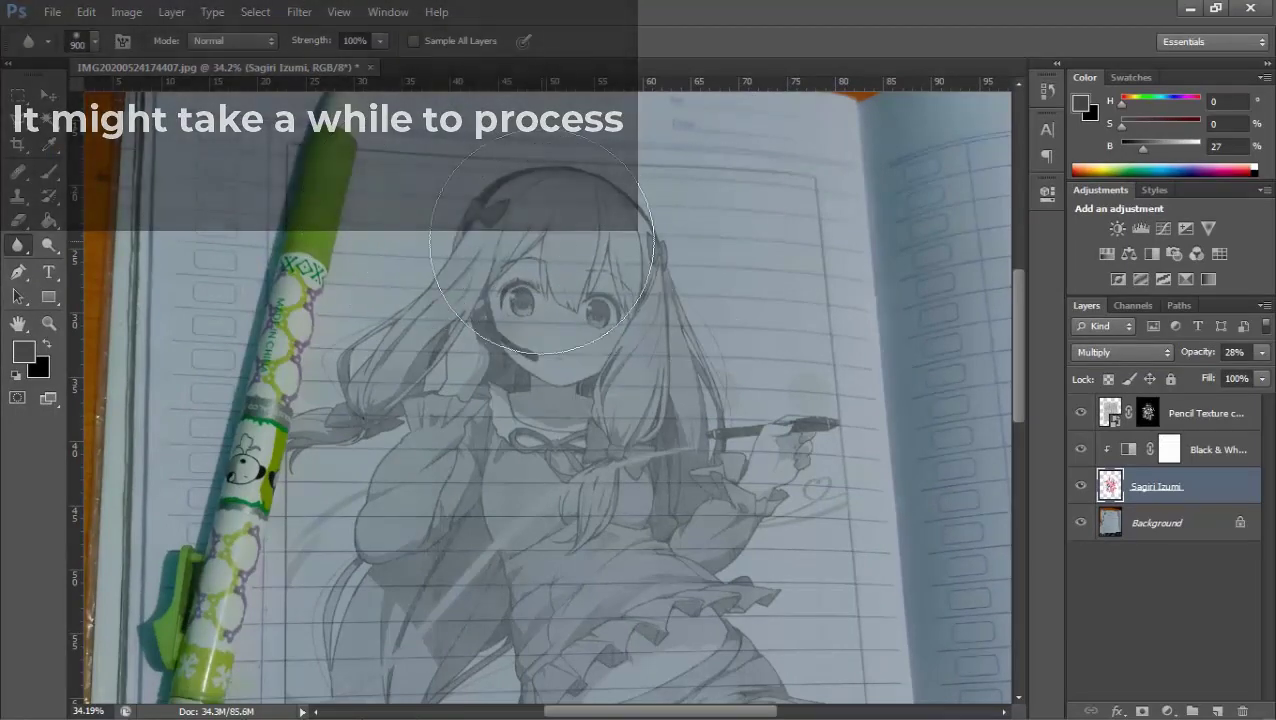
{"action": "left_click", "coordinate": [1147, 412]}
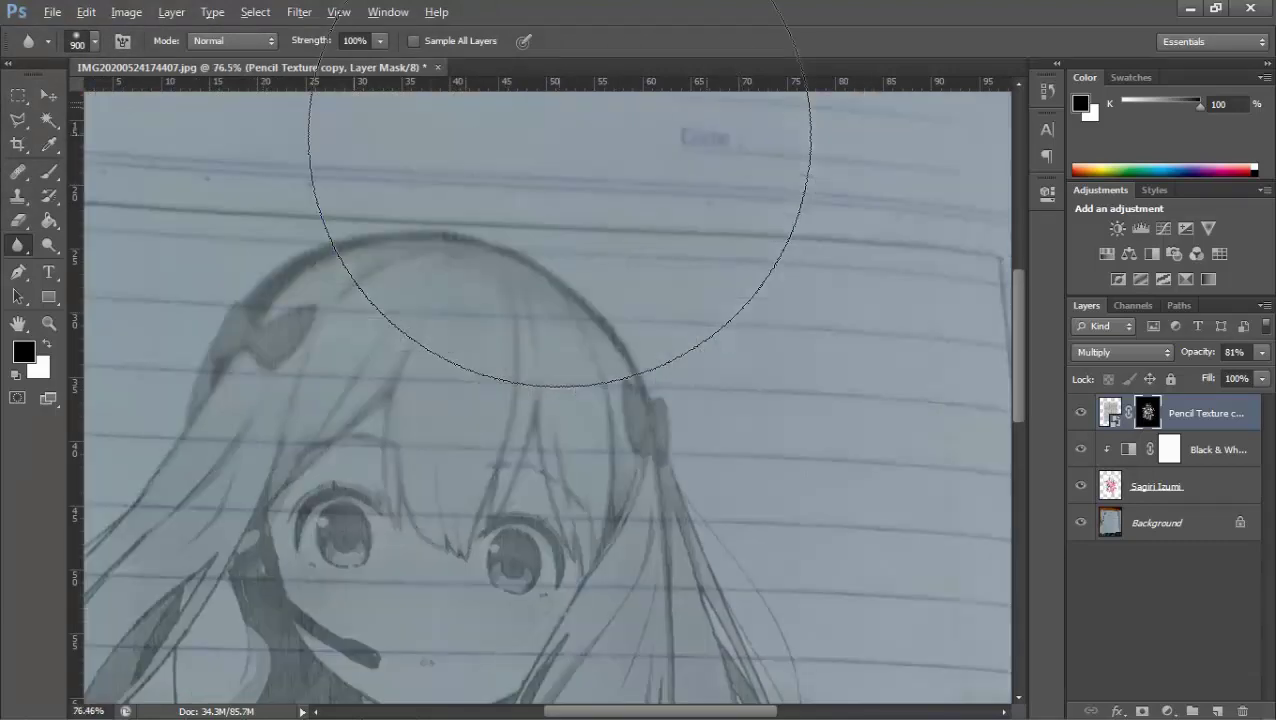
{"action": "scroll", "coordinate": [940, 475], "scroll_direction": "down", "scroll_amount": 2}
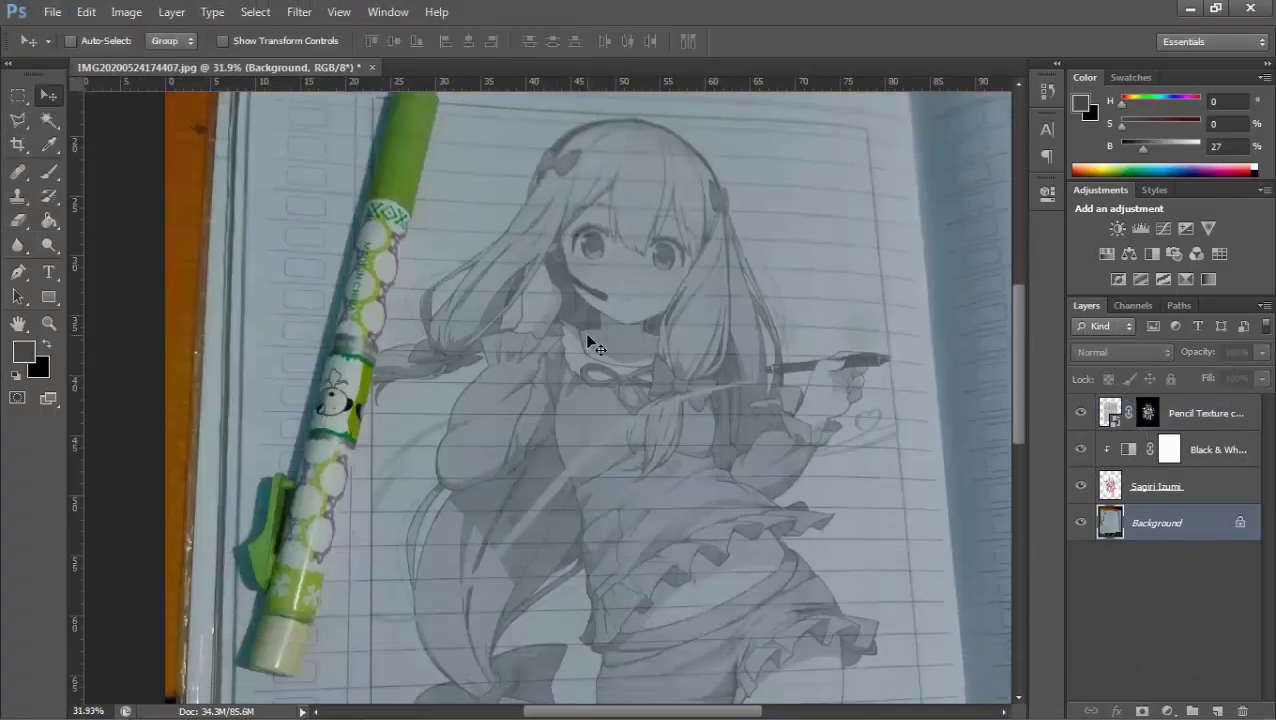
Save the composite as a JPEG named 'edit' at Quality 12 Maximum in the Editing Providers folder.
{"action": "scroll", "coordinate": [770, 390], "scroll_direction": "down", "scroll_amount": 2}
{"action": "scroll", "coordinate": [770, 385], "scroll_direction": "down", "scroll_amount": 3}
{"action": "scroll", "coordinate": [770, 380], "scroll_direction": "down", "scroll_amount": 3}
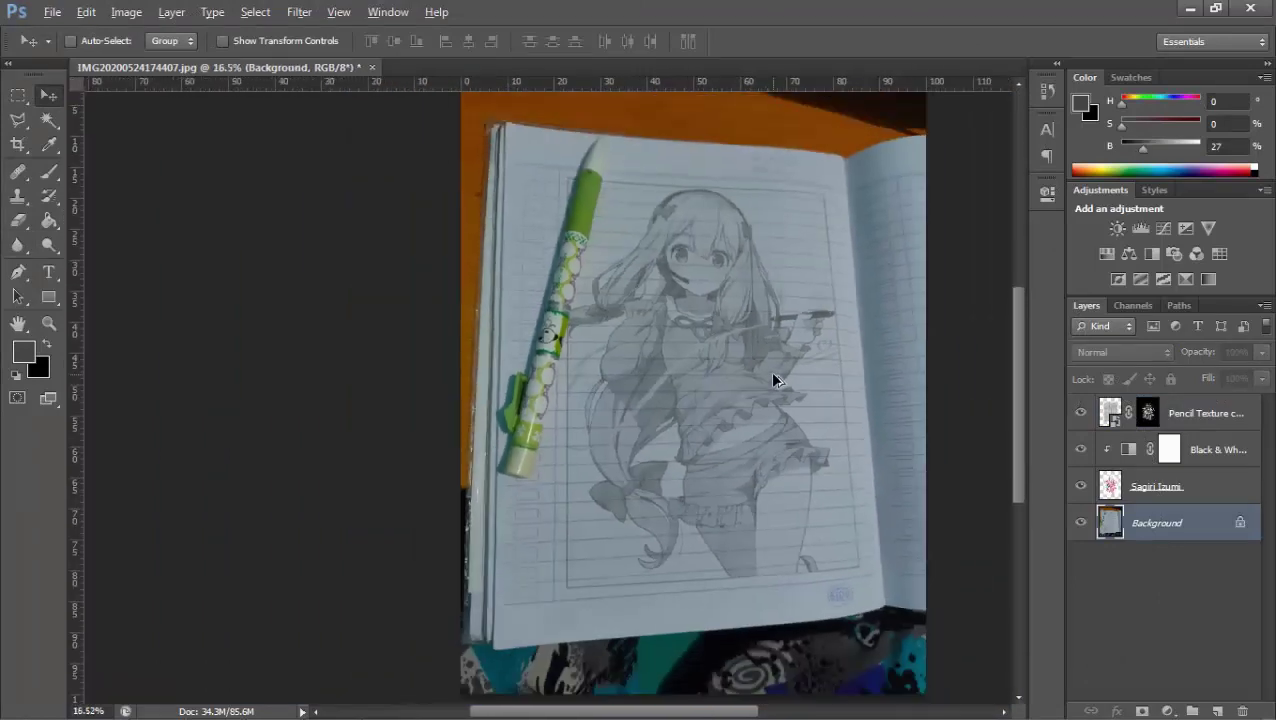
{"action": "scroll", "coordinate": [606, 332], "scroll_direction": "up", "scroll_amount": 1}
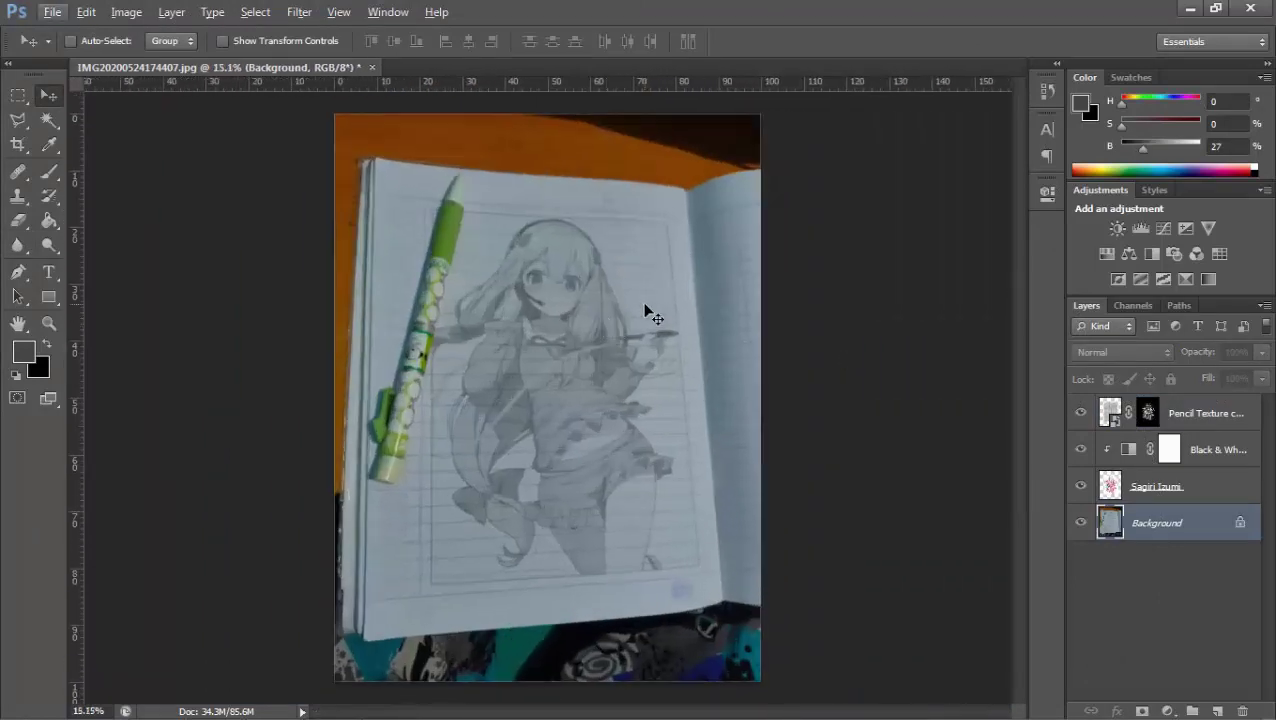
{"action": "left_click", "coordinate": [52, 12]}
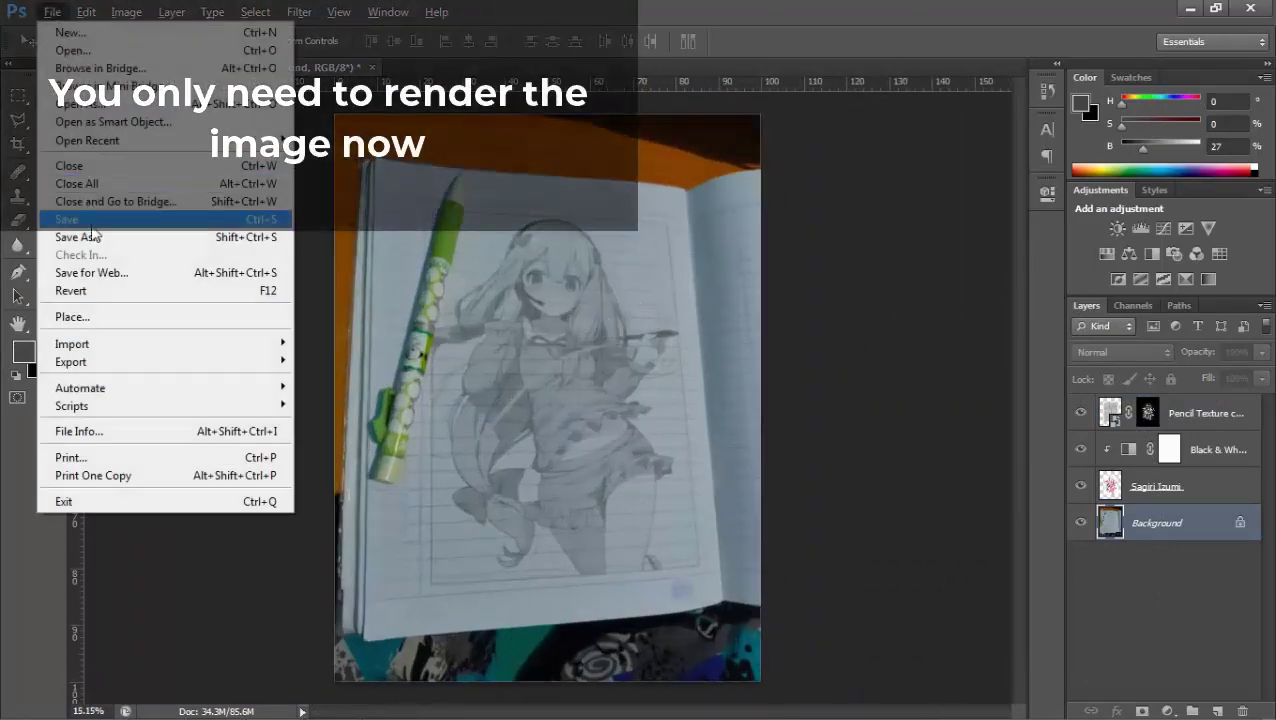
{"action": "left_click", "coordinate": [95, 240]}
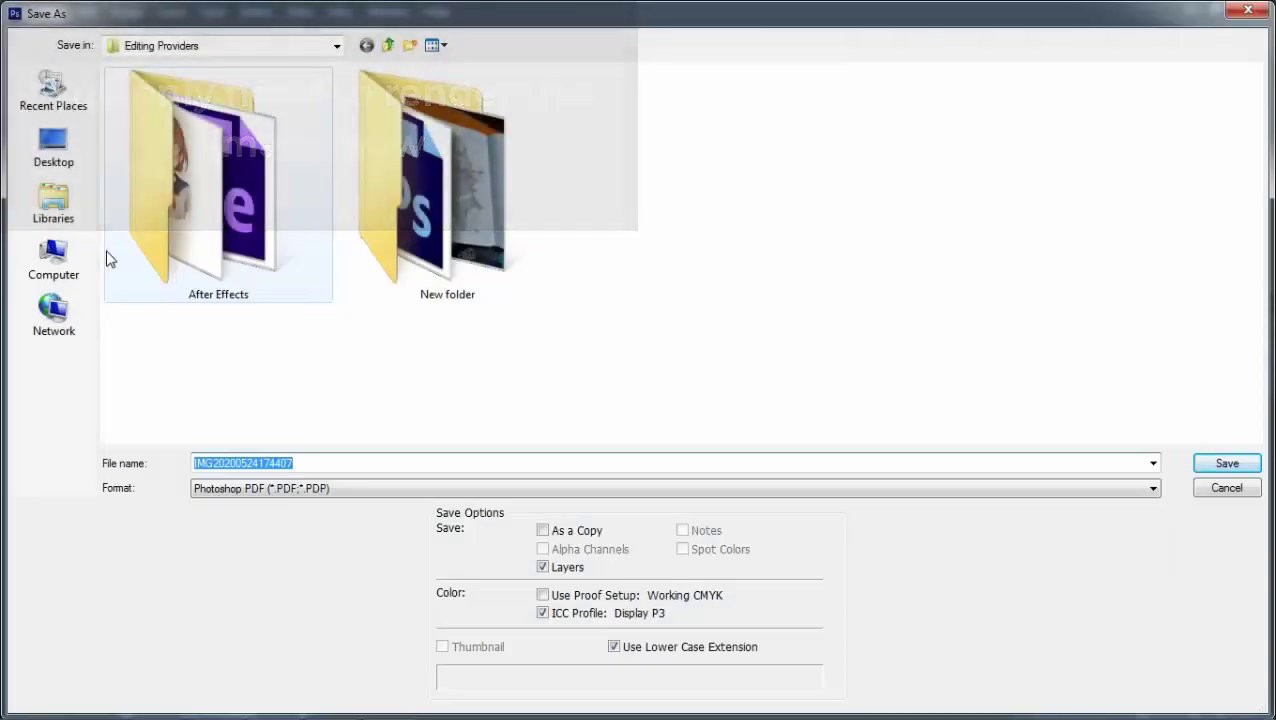
{"action": "left_click", "coordinate": [313, 488]}
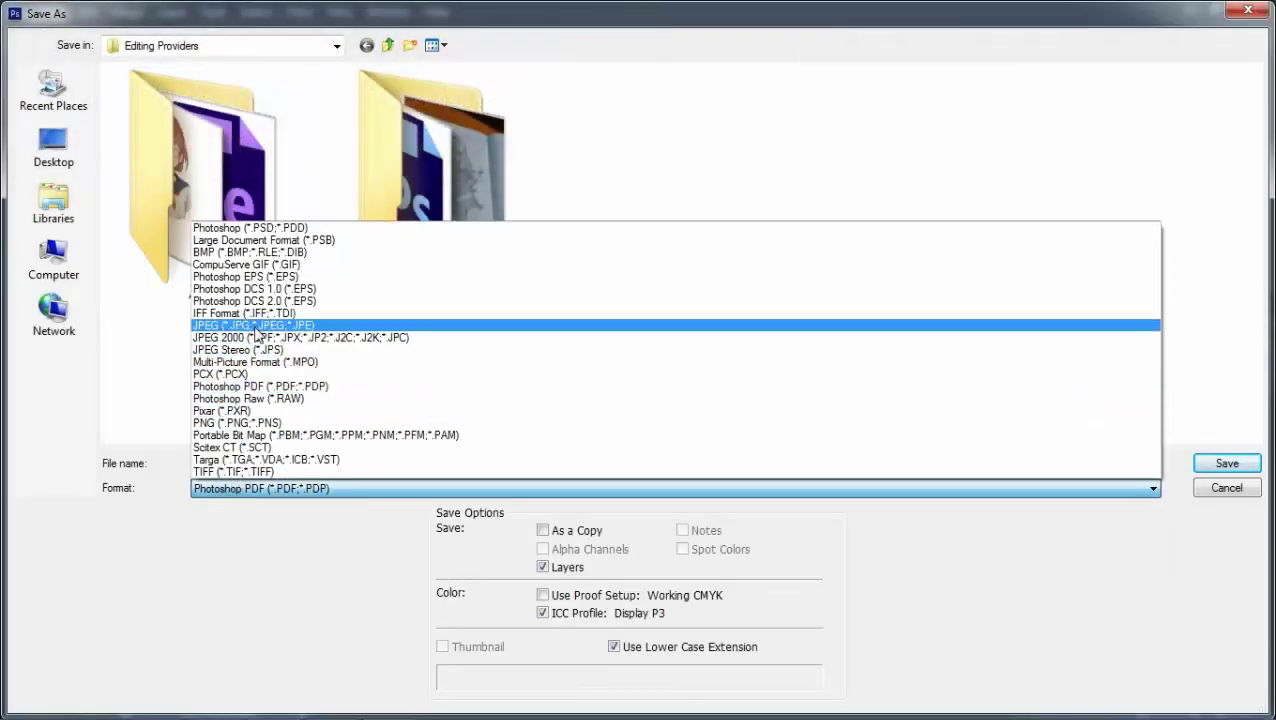
{"action": "left_click", "coordinate": [265, 325]}
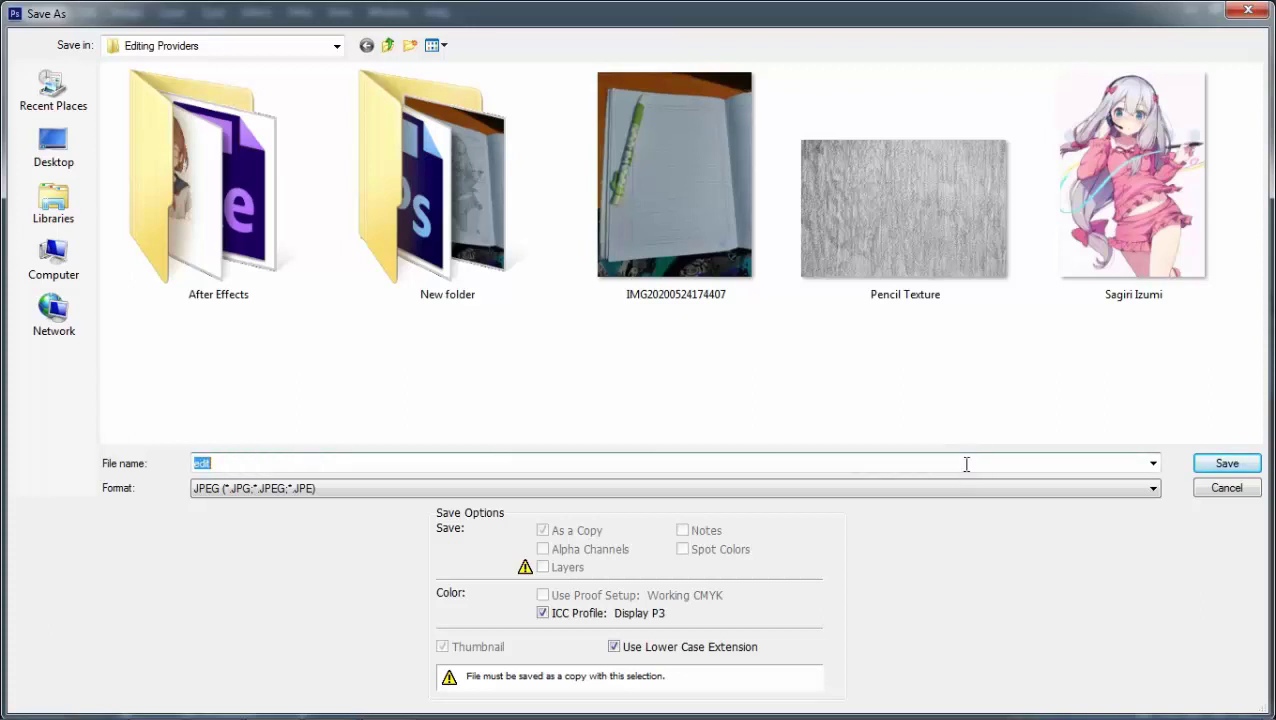
{"action": "left_click", "coordinate": [1227, 463]}
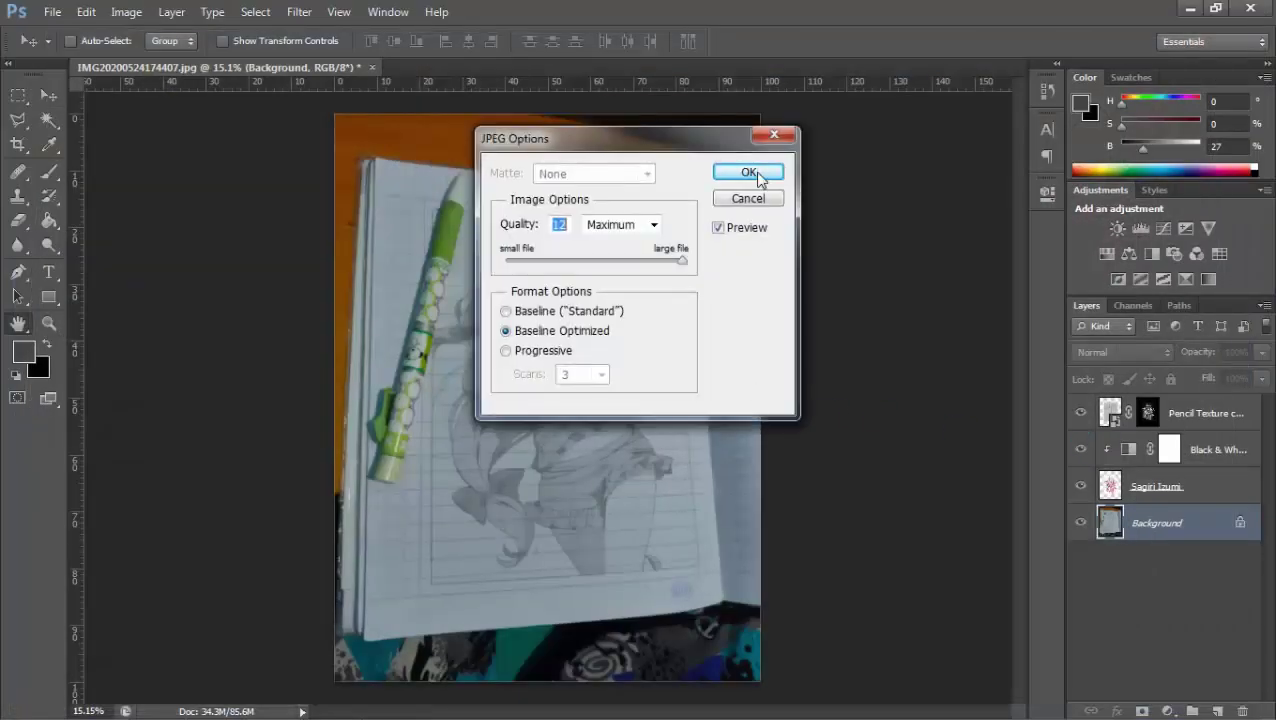
{"action": "left_click", "coordinate": [750, 173]}
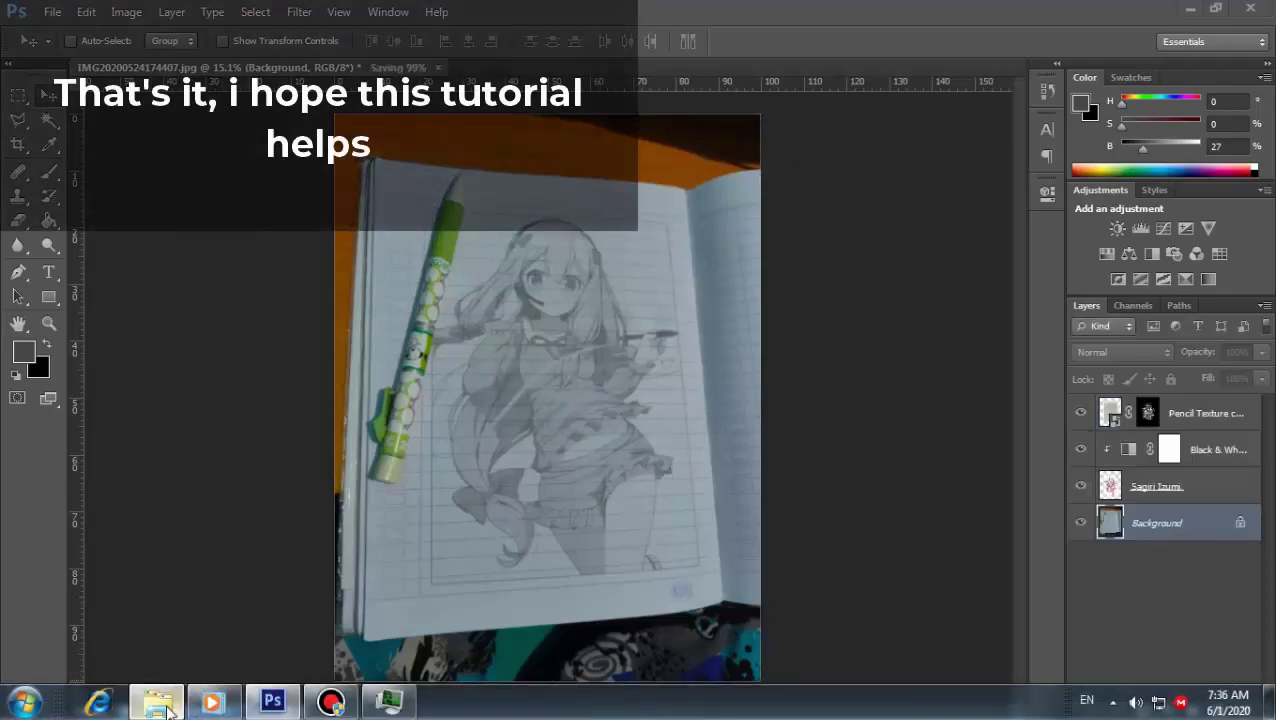
{"action": "left_click", "coordinate": [160, 703]}
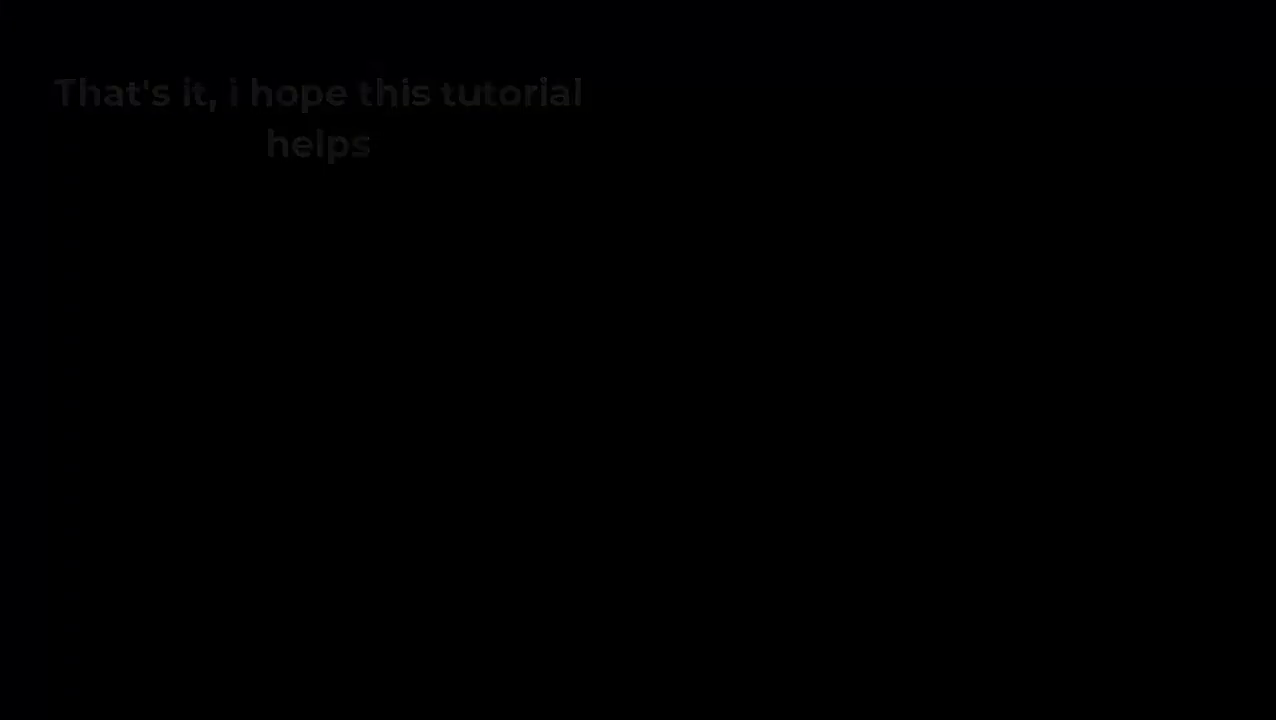